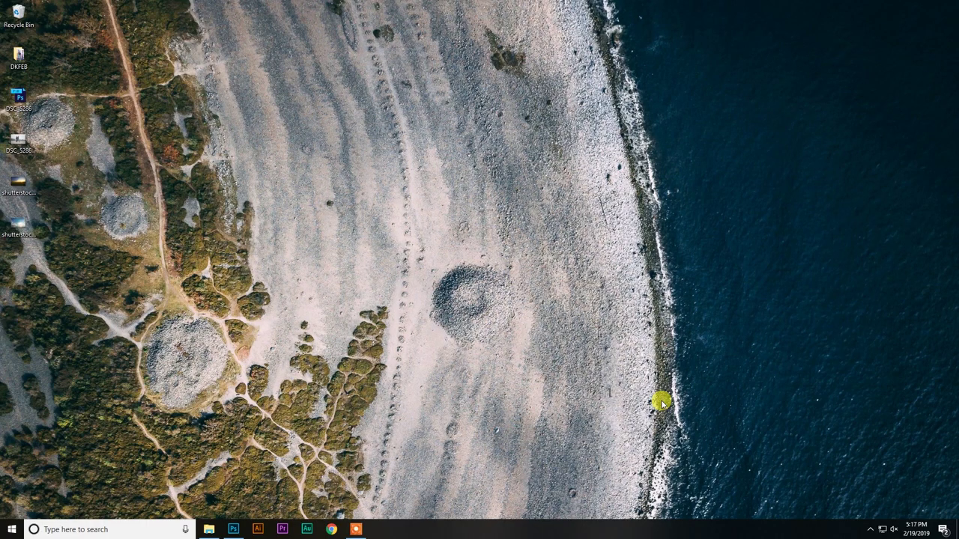
Open DSC_5286.NEF in Camera Raw with Vibrance +13, Clarity +14 and Temperature 6200.
double_click(18, 142)
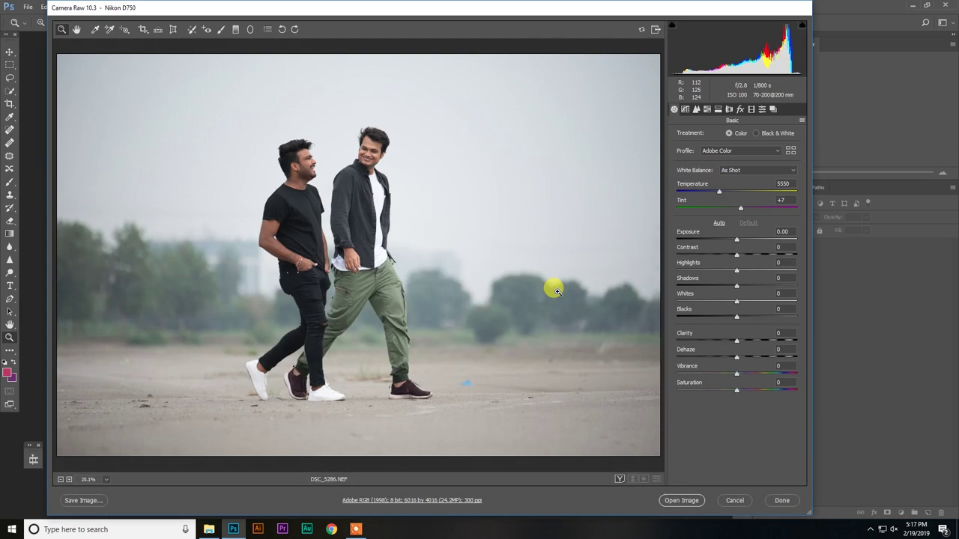
click(337, 190)
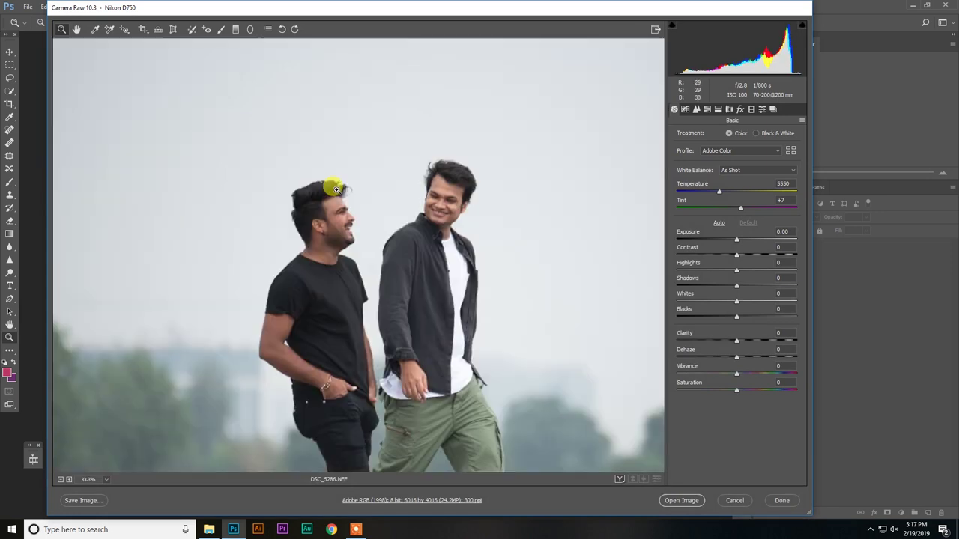
alt+click(428, 257)
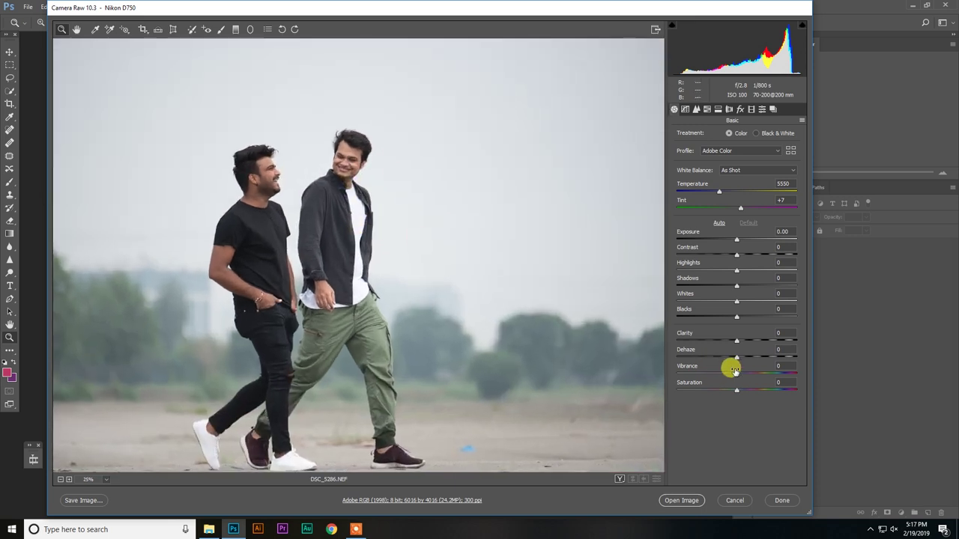
drag(737, 375, 743, 374)
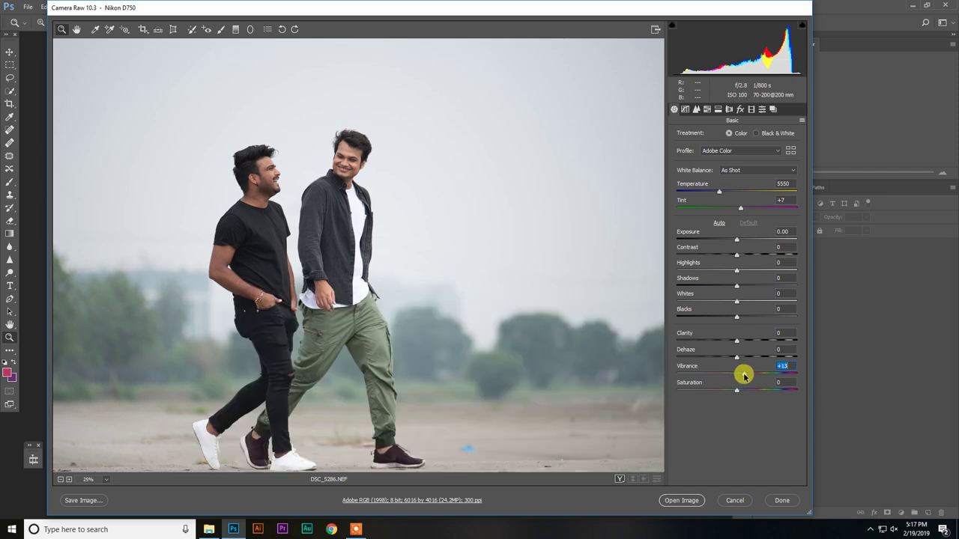
drag(738, 341, 745, 341)
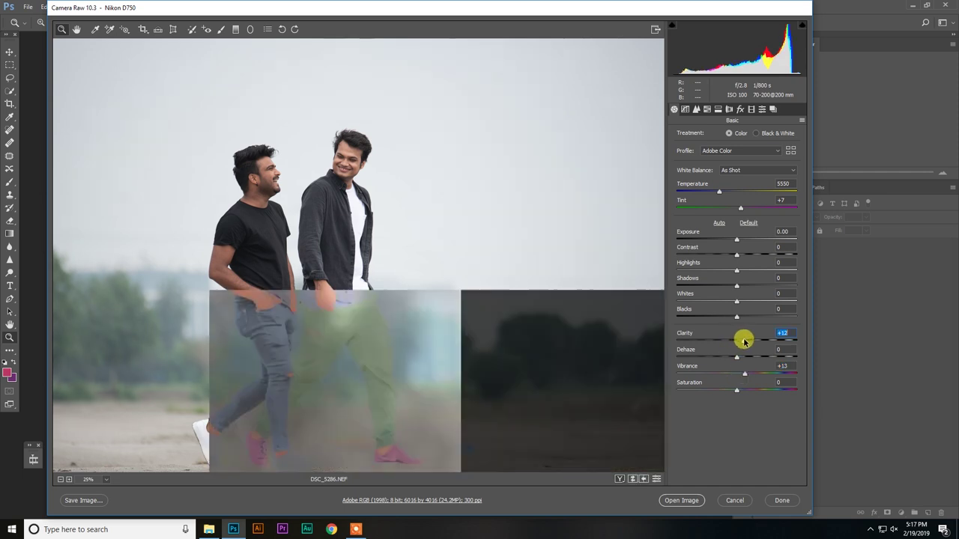
drag(721, 192, 728, 194)
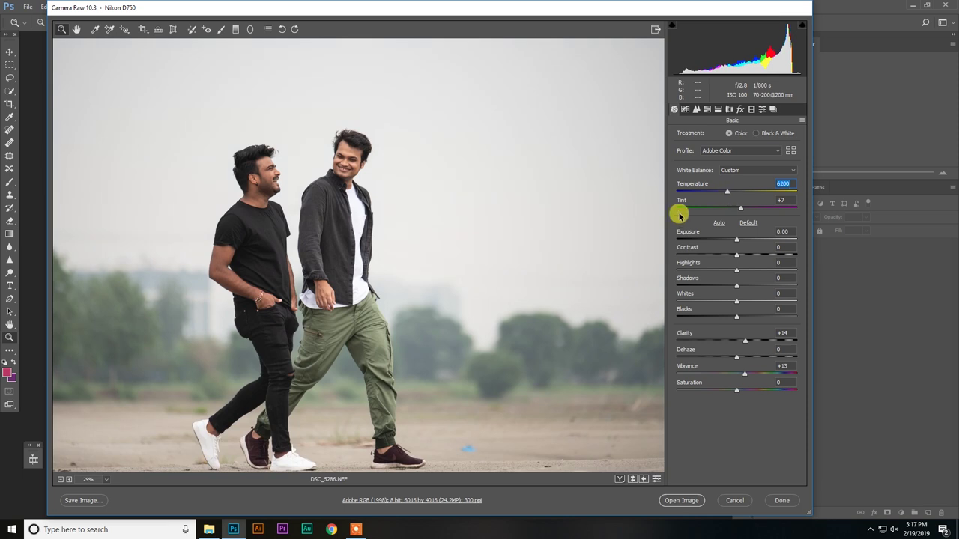
click(297, 207)
alt+click(289, 203)
click(360, 214)
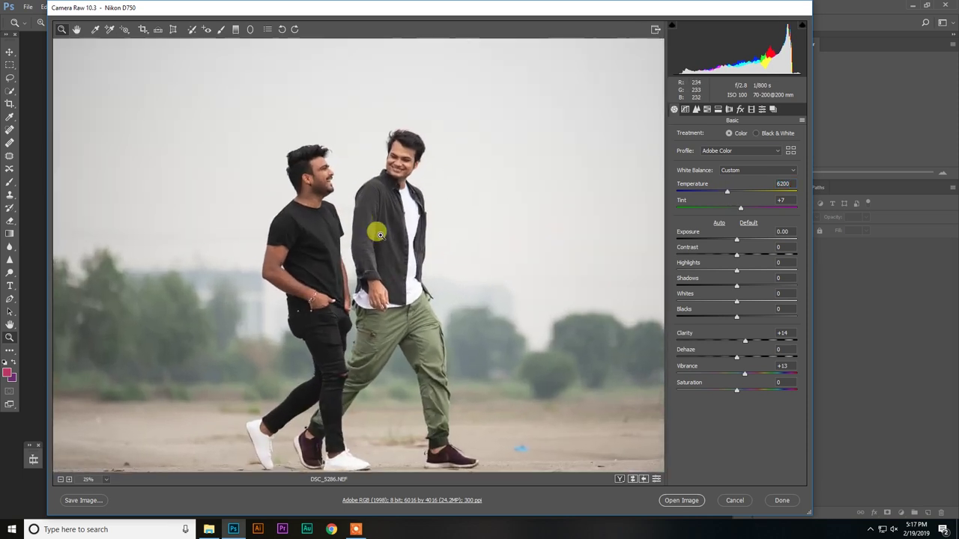
click(682, 501)
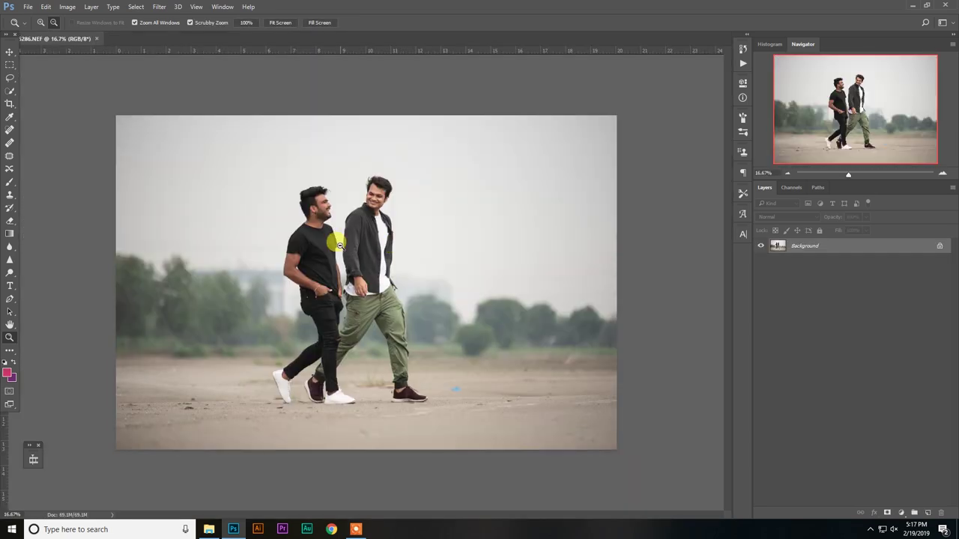
Brighten the background beside the left man's head with a low-exposure Midtones Dodge.
click(365, 231)
drag(365, 231, 374, 193)
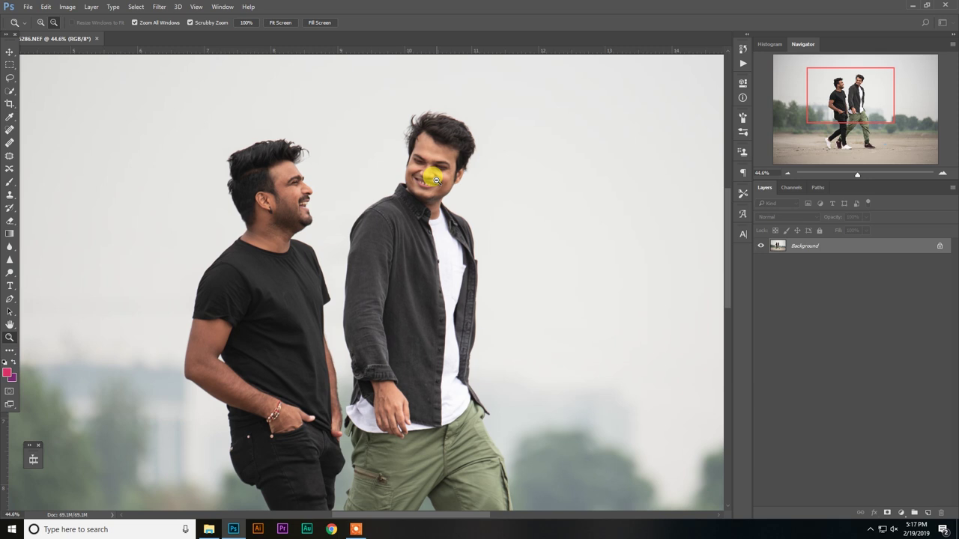
drag(10, 272, 45, 276)
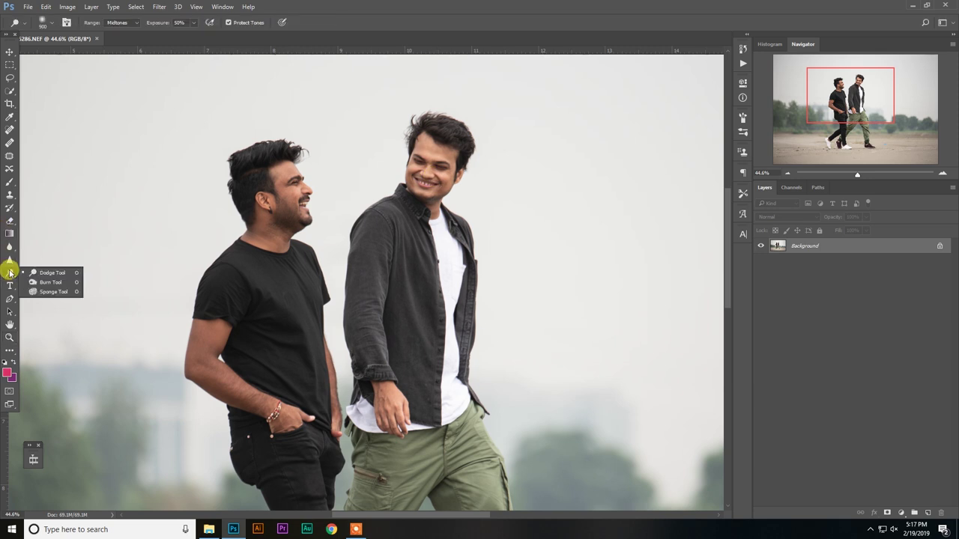
click(45, 277)
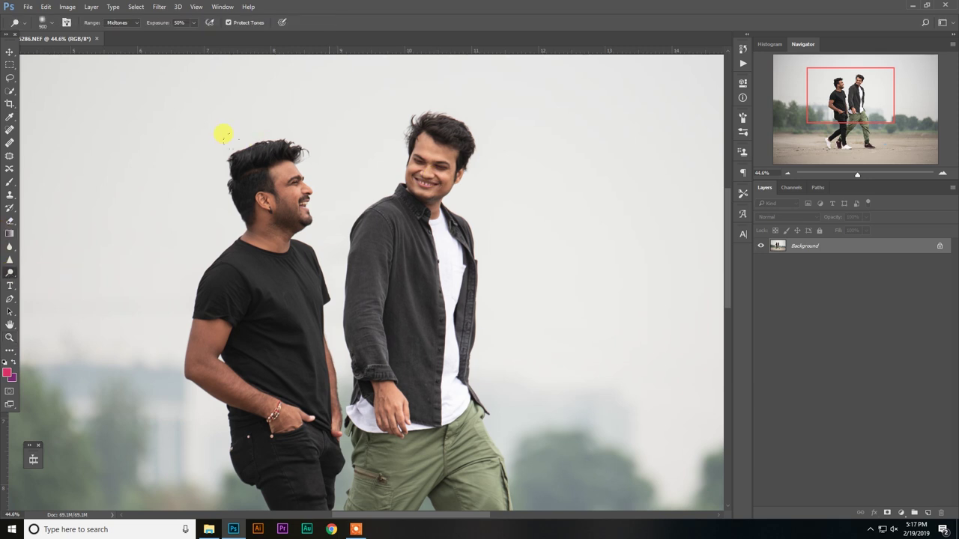
click(193, 24)
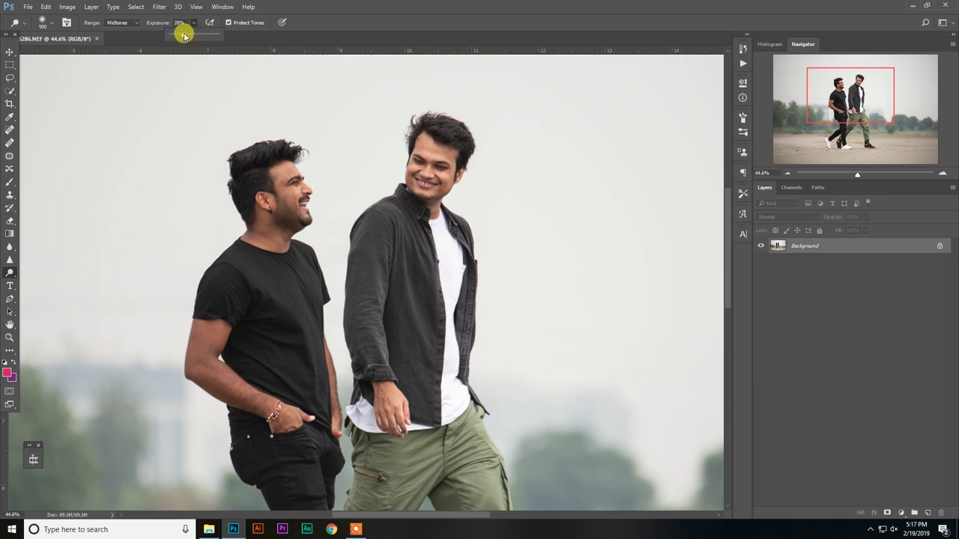
click(200, 126)
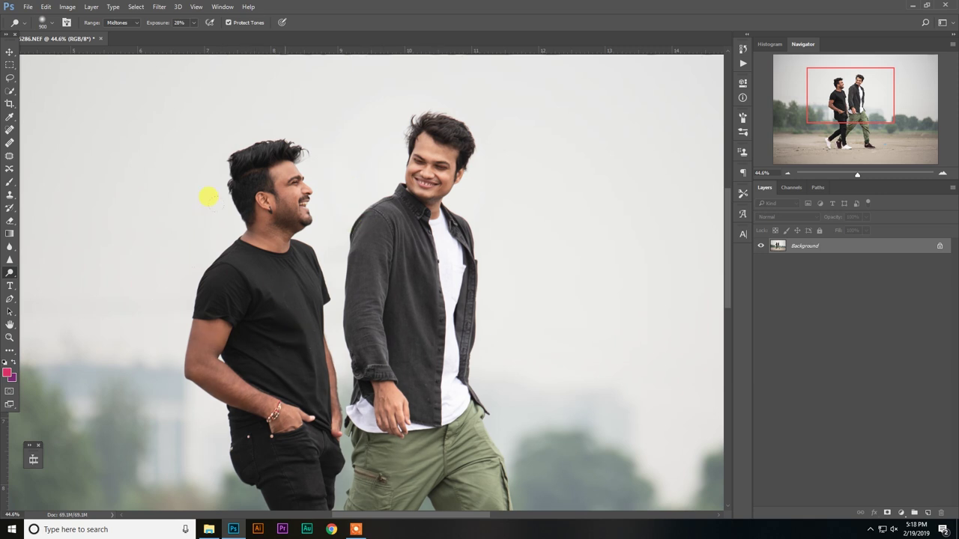
click(9, 337)
drag(439, 292, 382, 217)
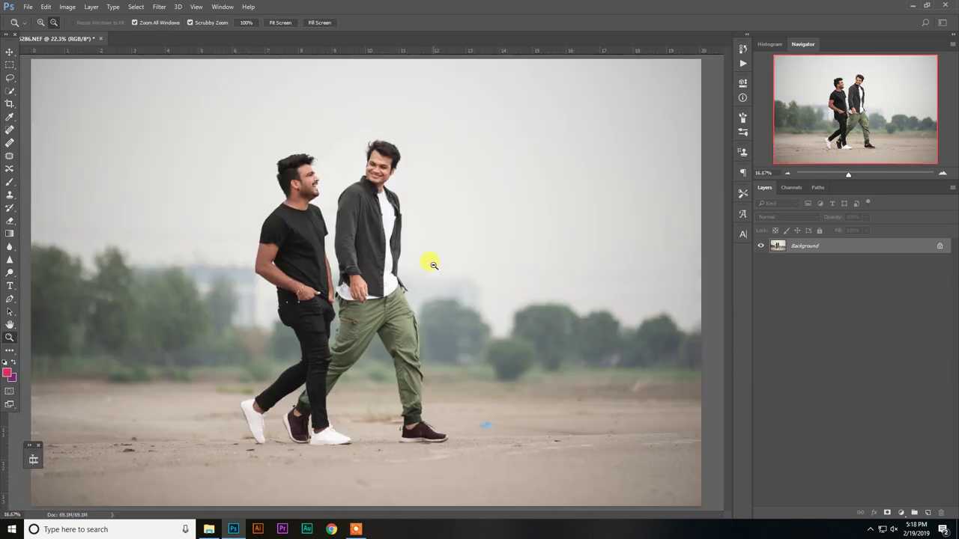
alt+click(391, 242)
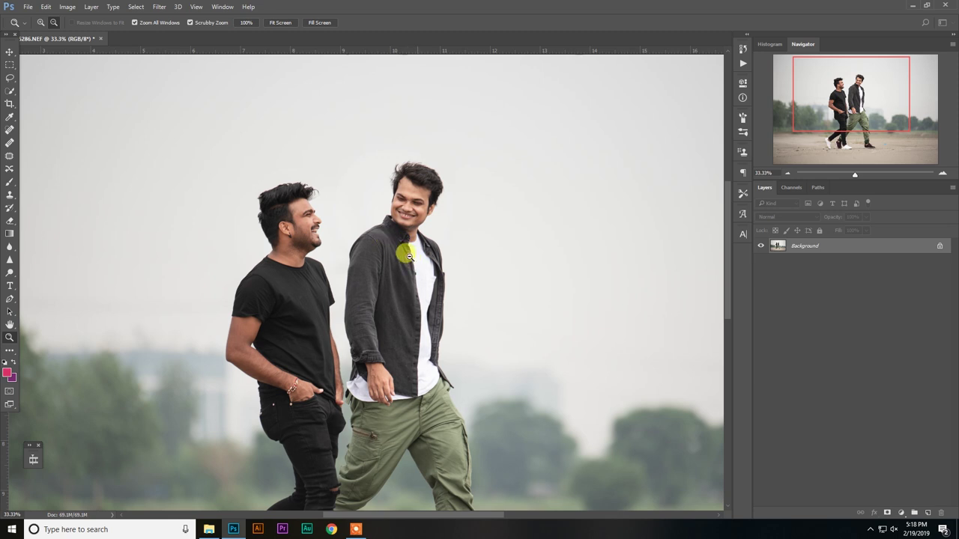
alt+click(395, 240)
alt+click(397, 238)
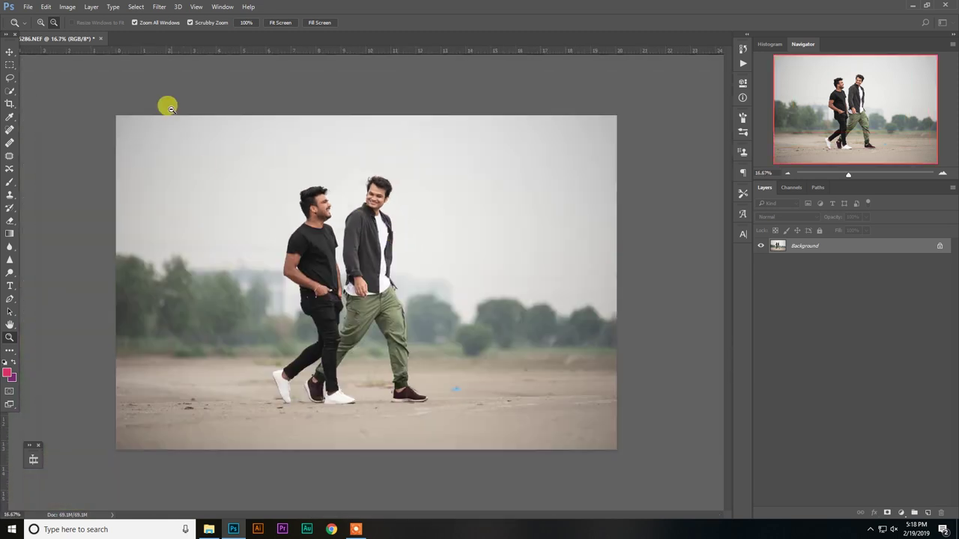
Close the raw photo, open the cut-out PSD and hide its Background layer.
click(100, 38)
click(485, 200)
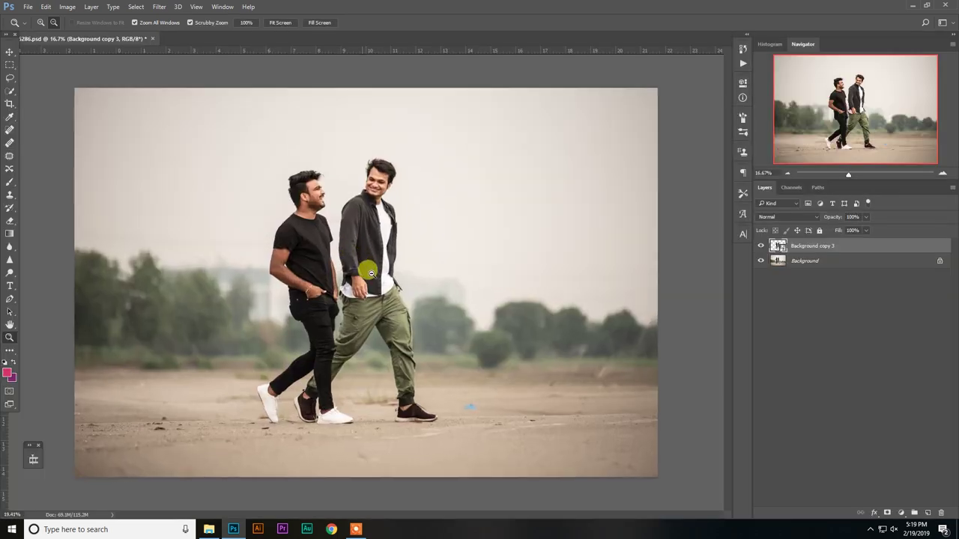
click(760, 261)
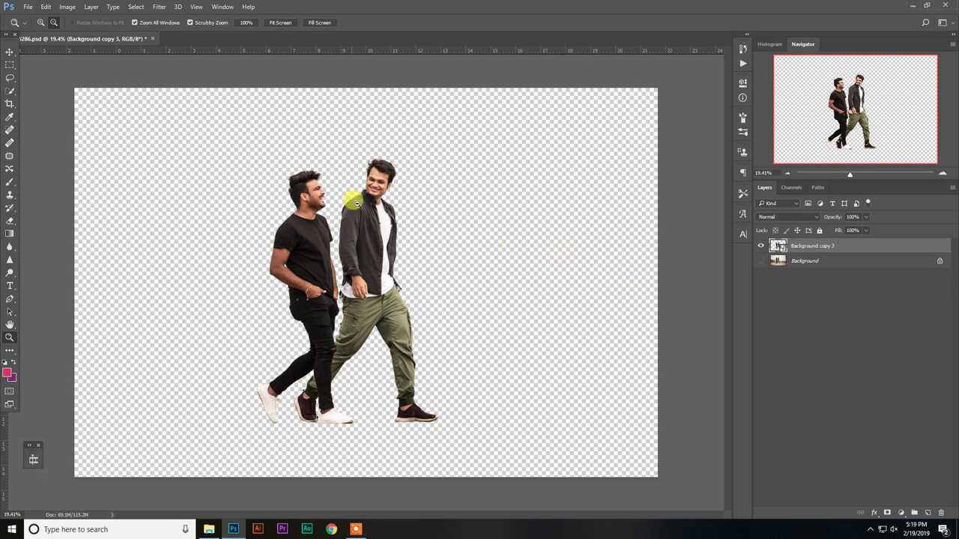
key(ctrl+minus)
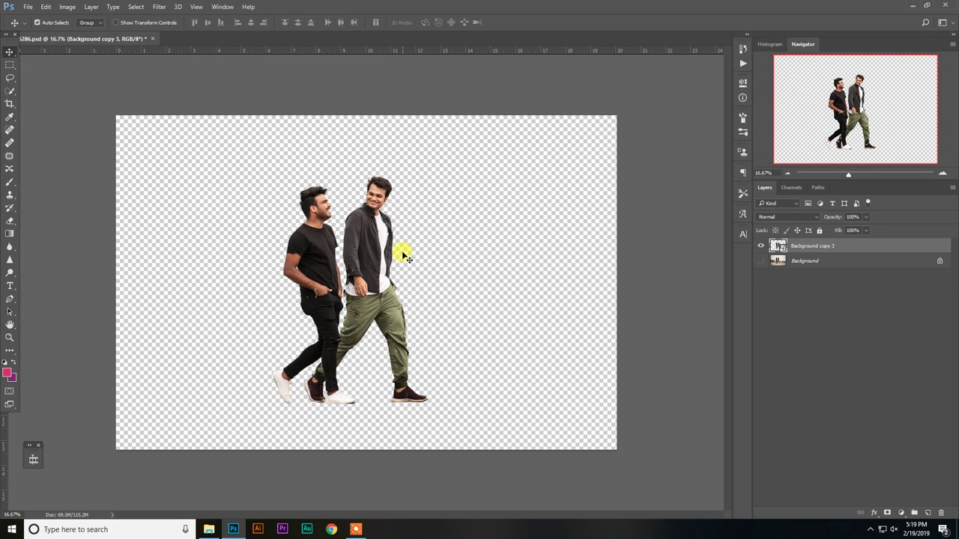
Create a new blank 2000 × 2500 px portrait document.
key(ctrl+n)
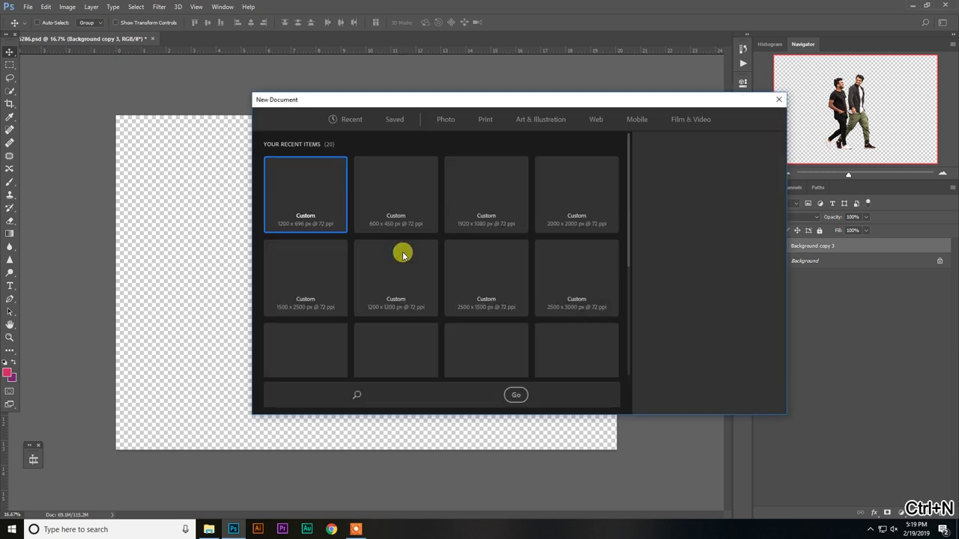
click(645, 190)
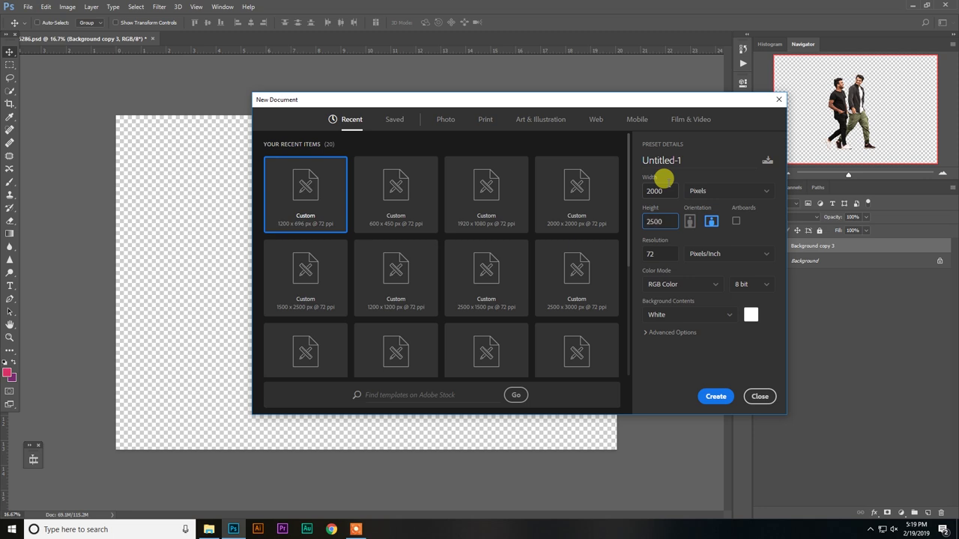
key(Return)
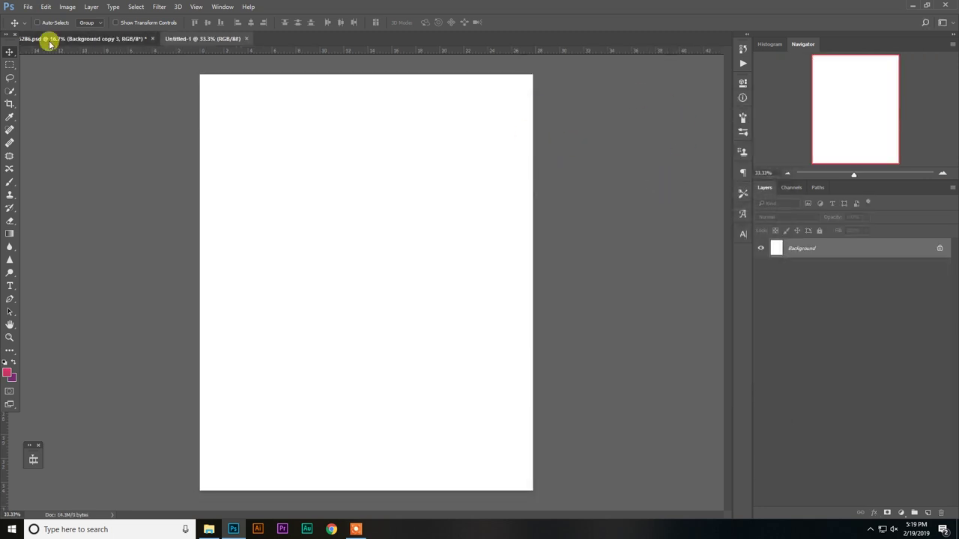
Drag the men's cut-out into Untitled-1 and scale it down to sit lower-centre.
click(50, 39)
drag(377, 200, 213, 36)
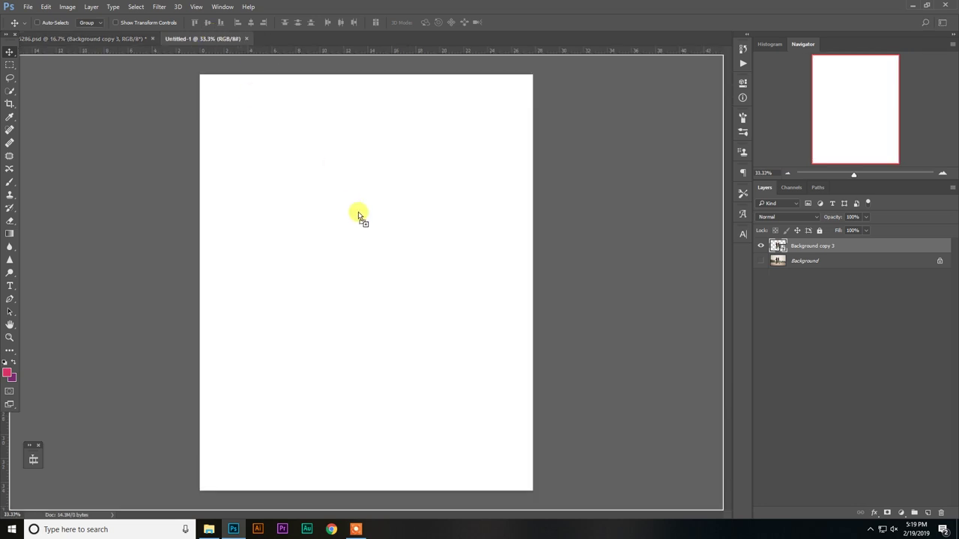
mouse_move(213, 36)
mouse_down()
mouse_move(357, 214)
mouse_move(419, 197)
mouse_up()
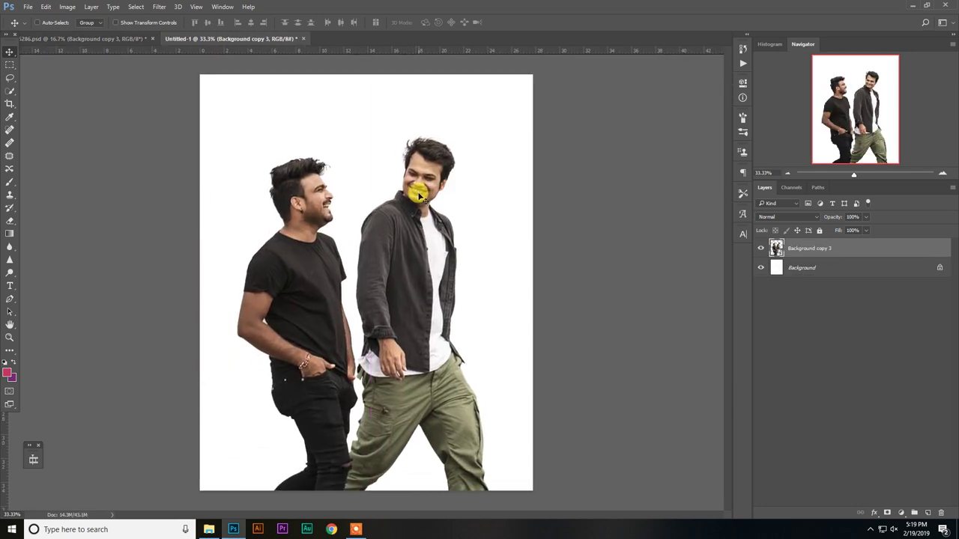
key(ctrl+t)
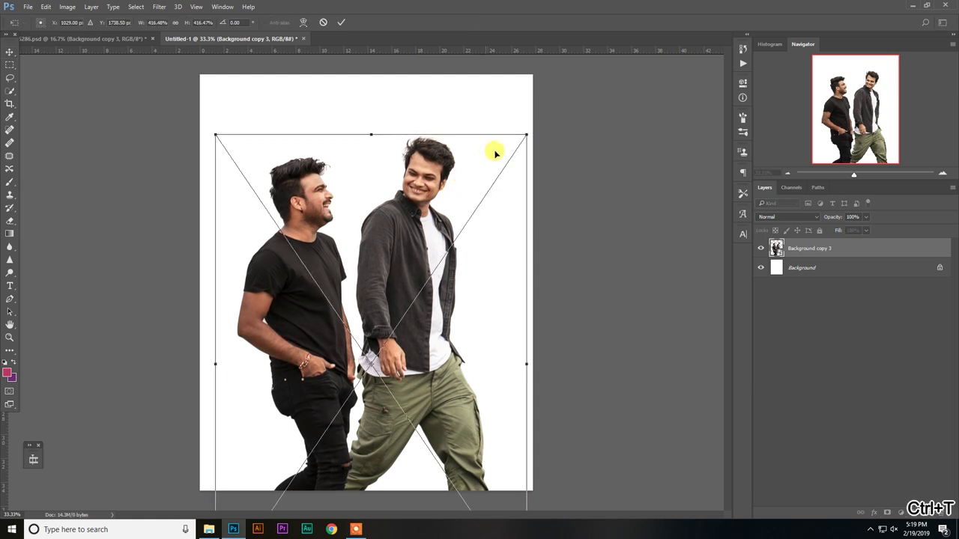
mouse_move(520, 133)
mouse_down()
mouse_move(487, 204)
mouse_move(385, 293)
mouse_up()
drag(379, 348, 417, 235)
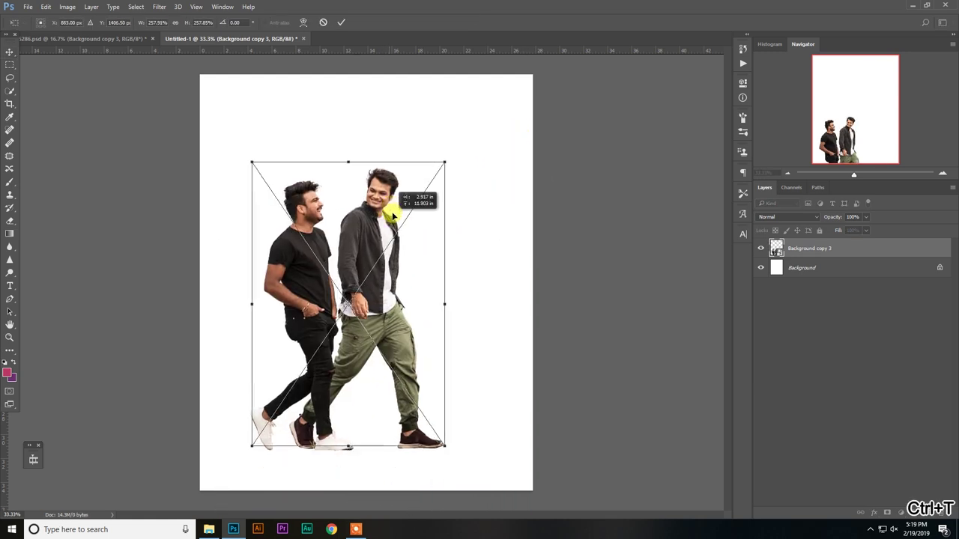
drag(452, 173, 456, 163)
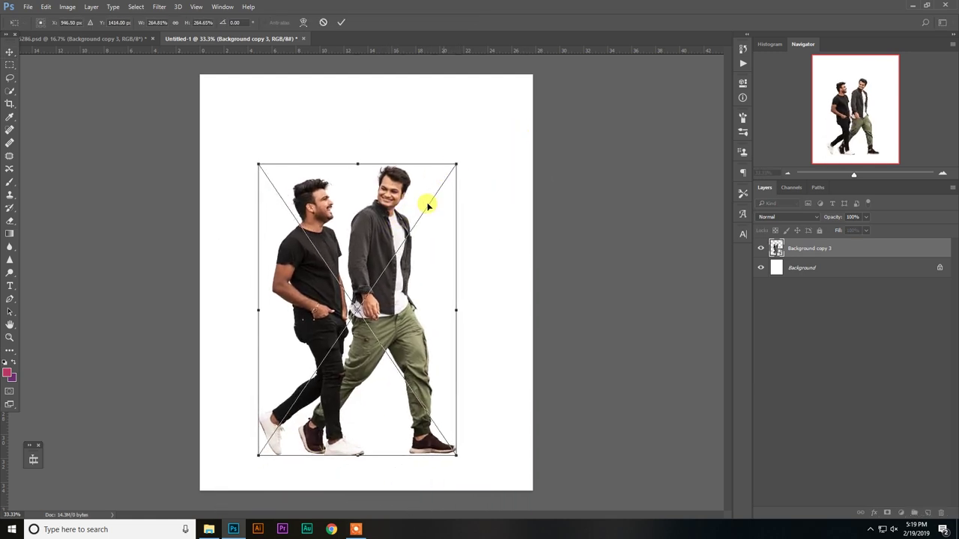
key(Return)
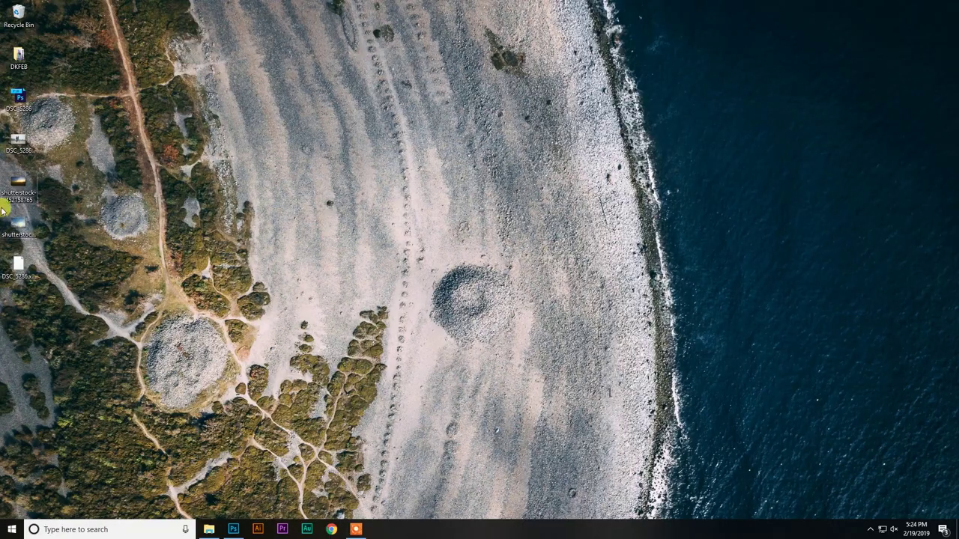
Preview the sunset field and cloudy sky images in Windows Photos, then return to Photoshop.
double_click(18, 182)
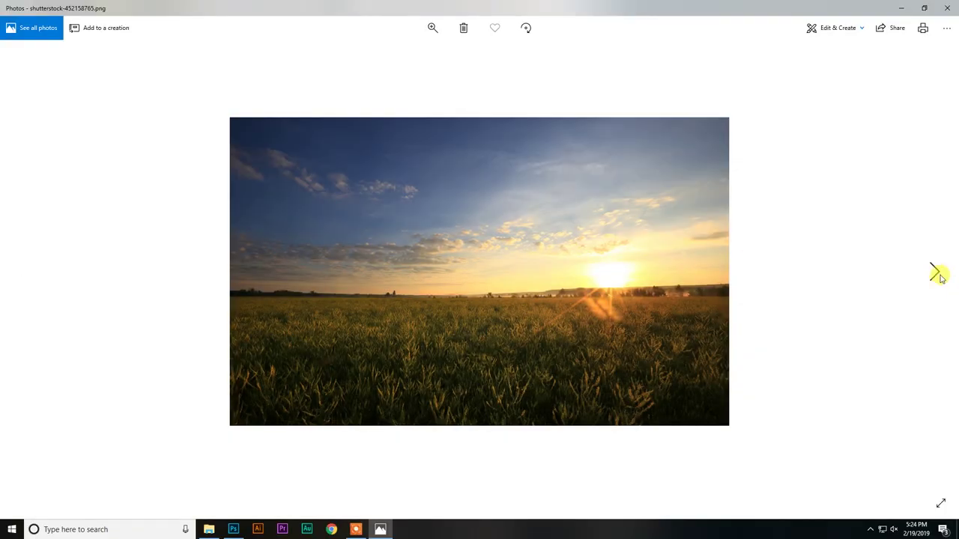
click(935, 273)
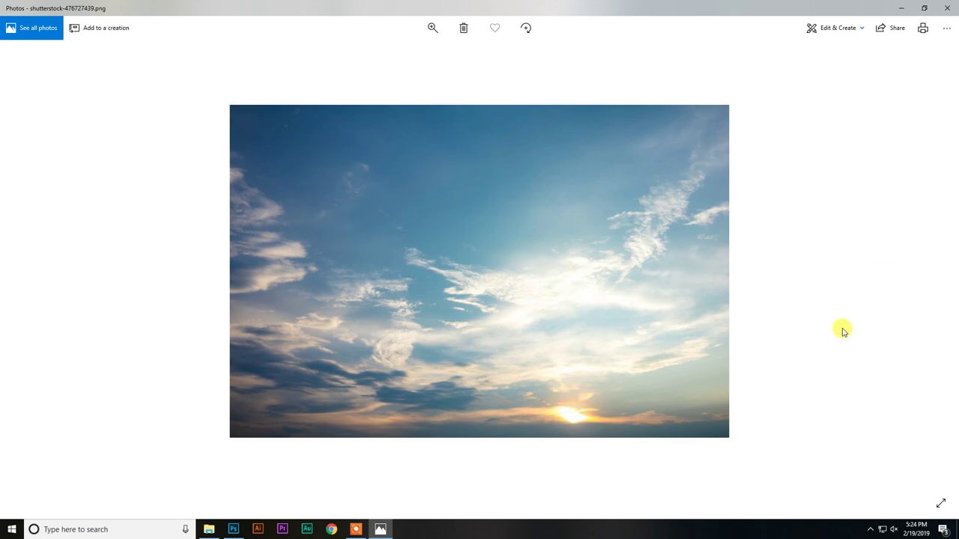
click(947, 7)
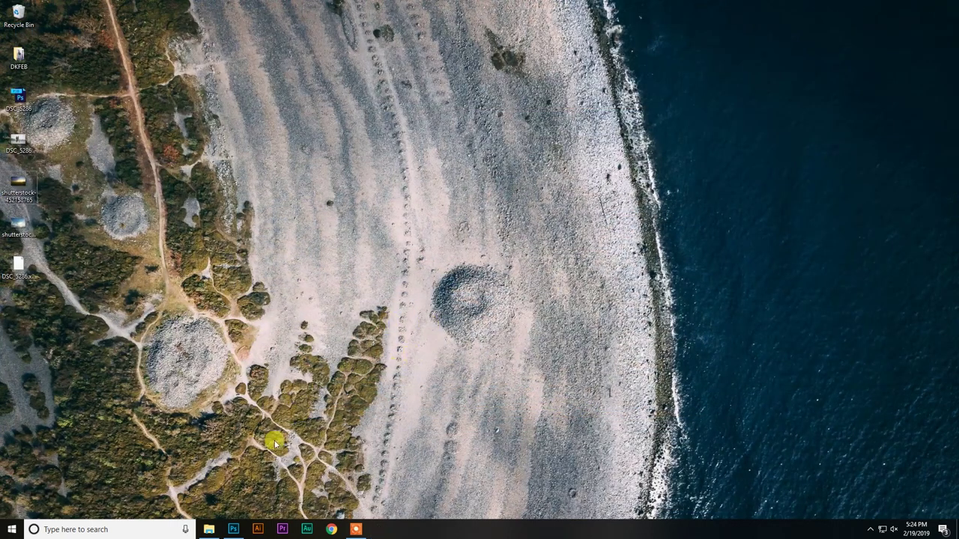
click(233, 529)
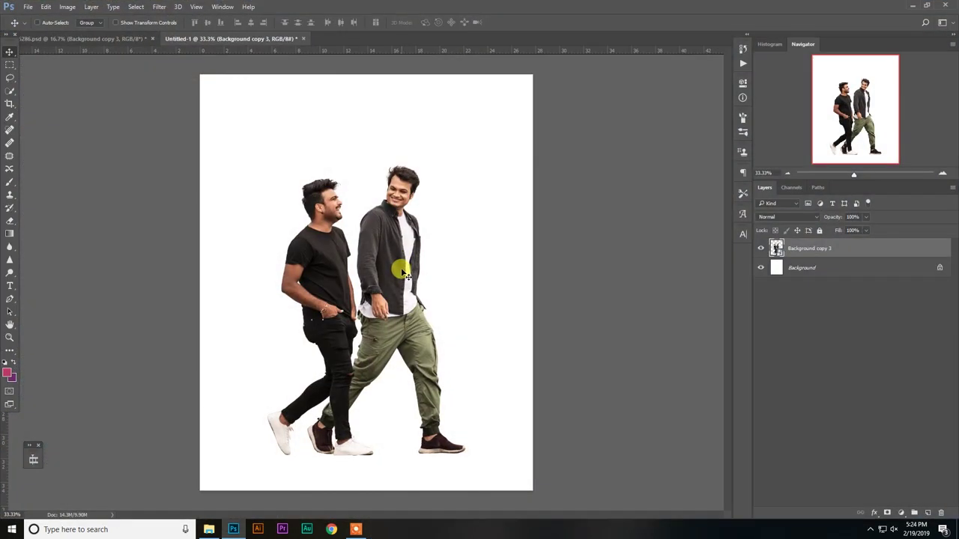
Place the sunset field photo across the lower canvas, its layer beneath the men.
key(super+d)
mouse_move(18, 182)
mouse_down()
mouse_move(237, 523)
mouse_move(317, 332)
mouse_up()
drag(359, 300, 314, 451)
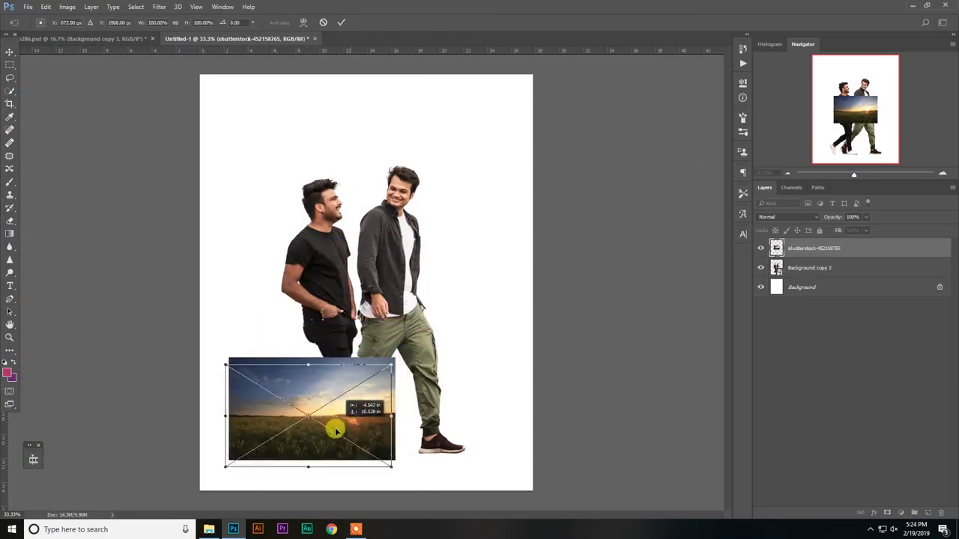
drag(366, 388, 532, 291)
key(Return)
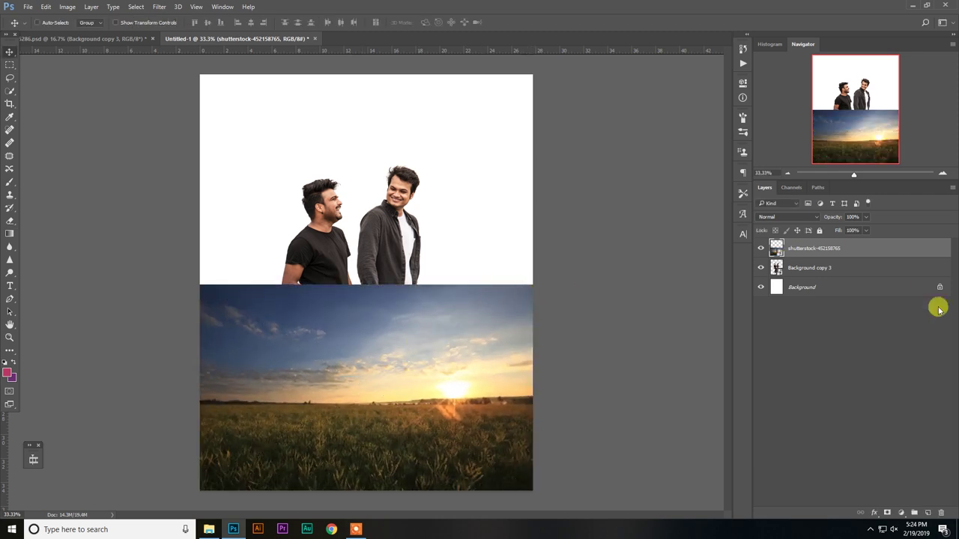
drag(824, 255, 804, 274)
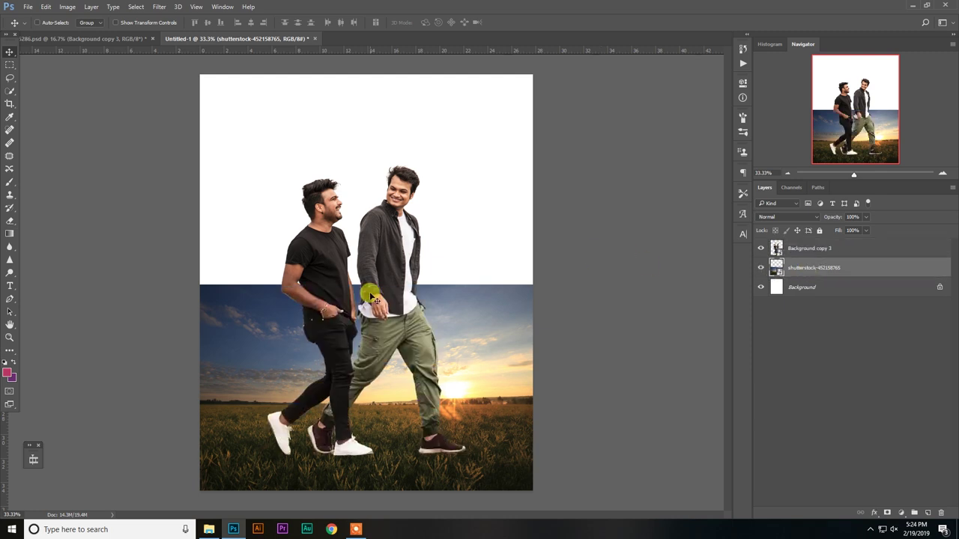
Shrink the two men slightly, shift them right, and add a layer mask to their layer.
right_click(383, 252)
click(394, 253)
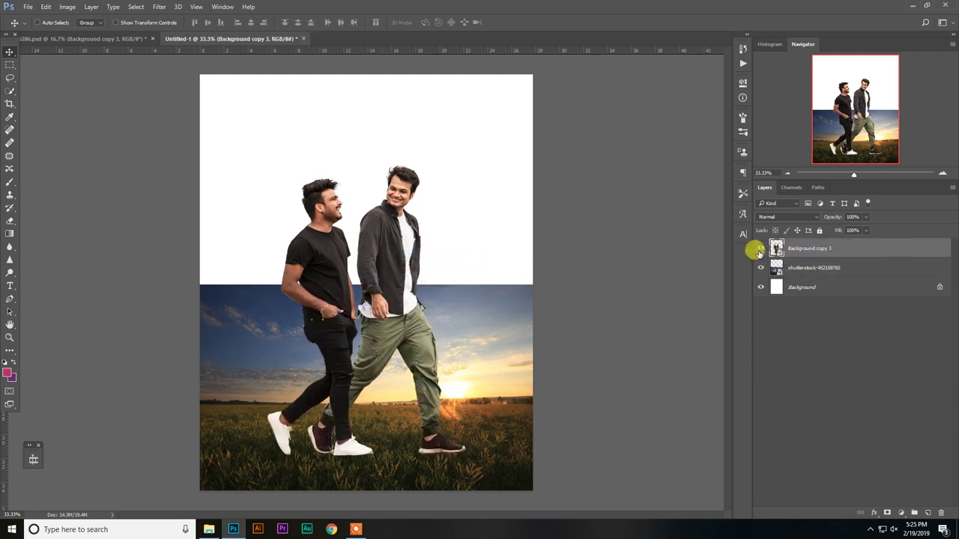
key(ctrl+t)
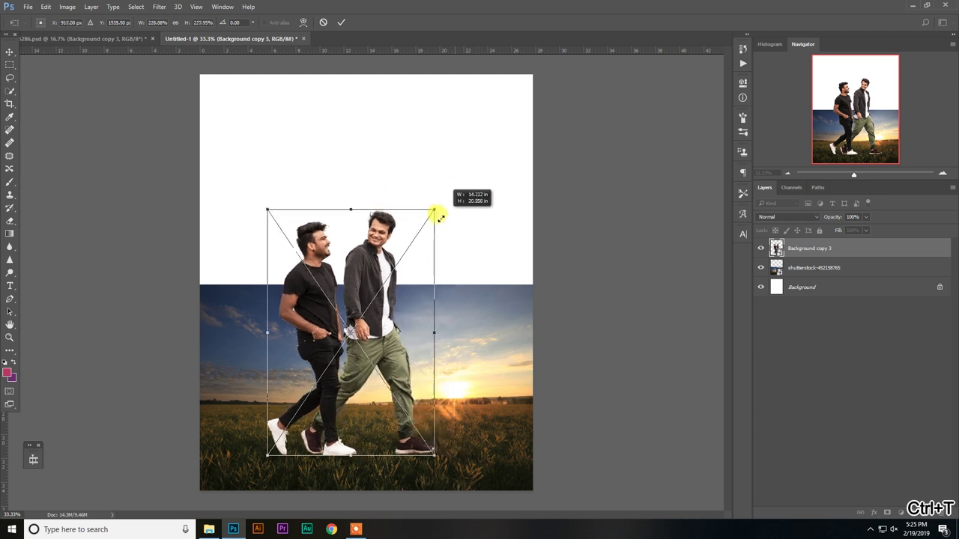
drag(464, 162, 428, 226)
drag(332, 306, 336, 315)
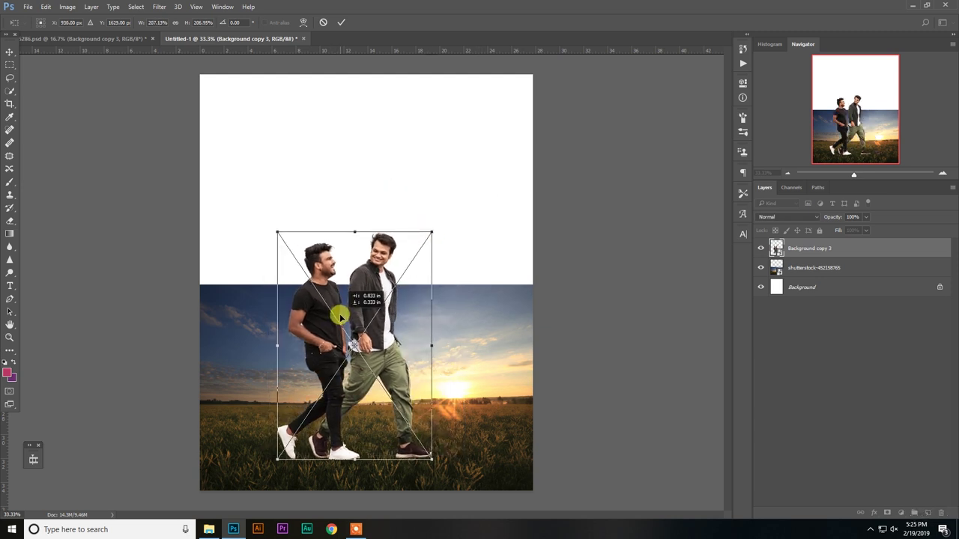
key(Return)
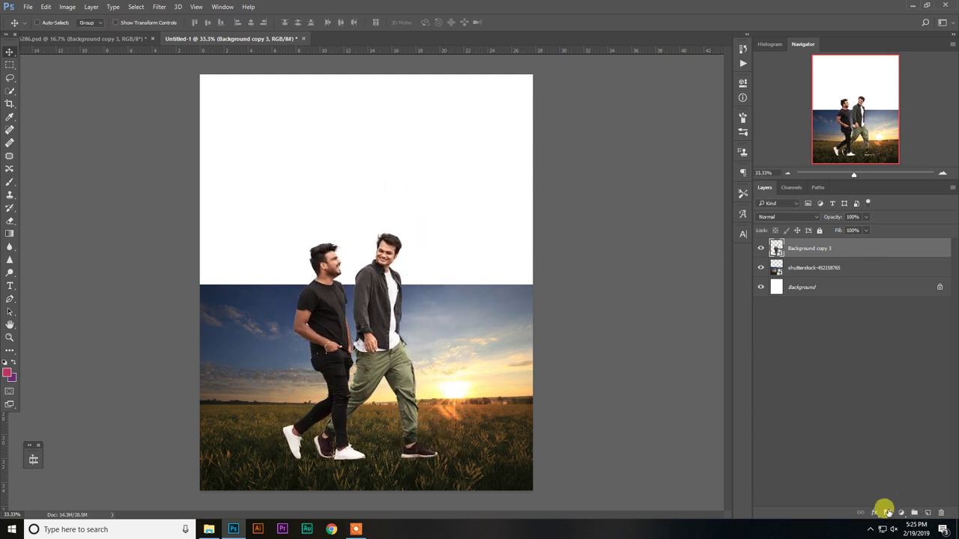
click(887, 513)
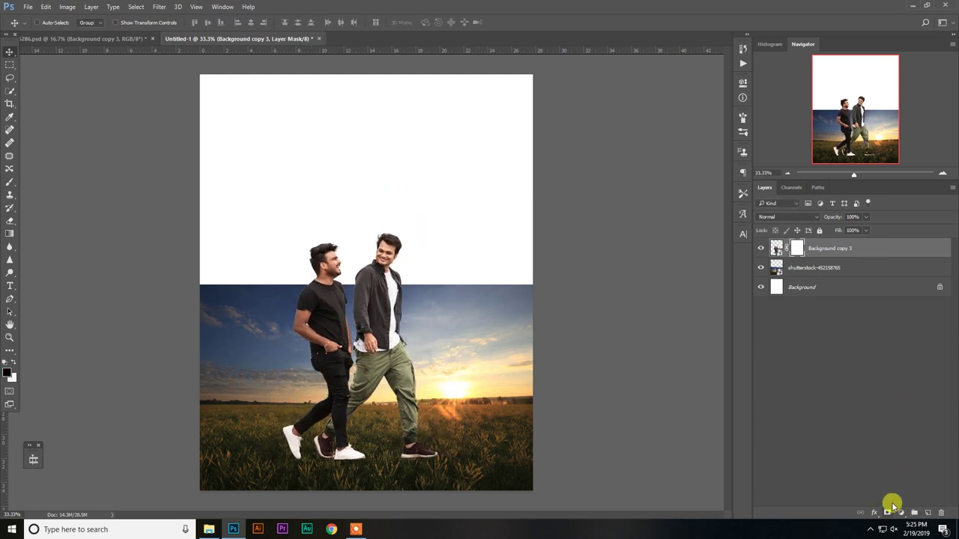
click(10, 183)
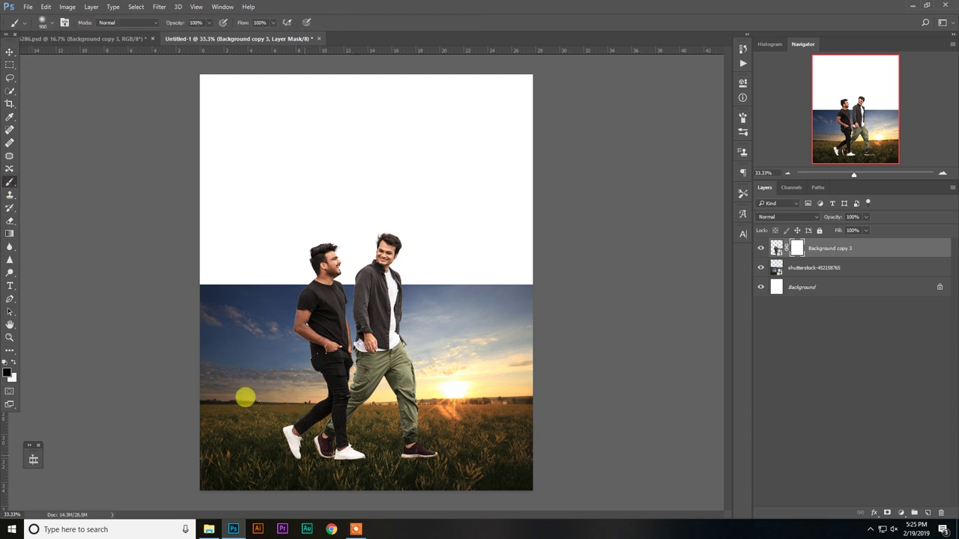
Mask out the men's lower legs and shoes with a soft black brush.
mouse_move(283, 416)
mouse_down()
mouse_move(275, 440)
mouse_move(214, 426)
mouse_move(355, 432)
mouse_move(456, 397)
mouse_up()
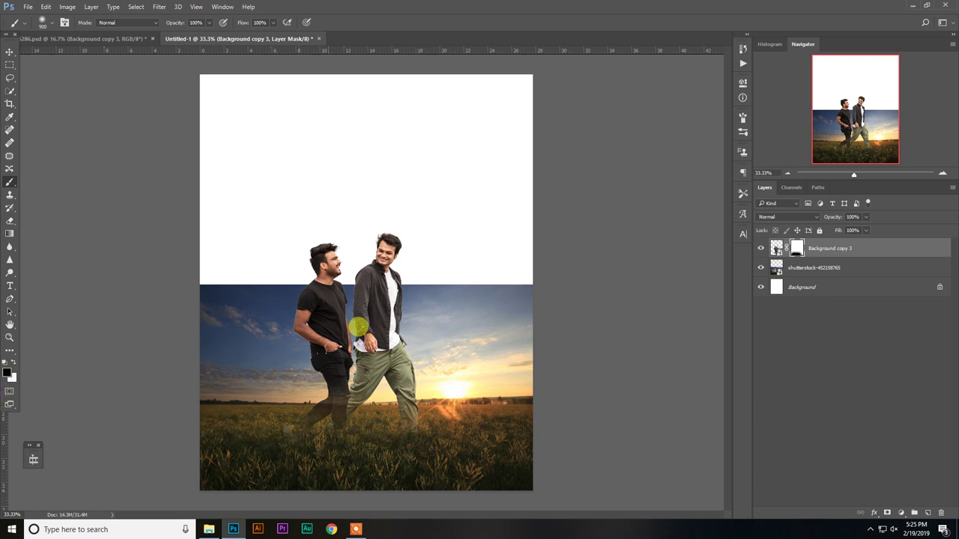
scroll(385, 295, up, 3)
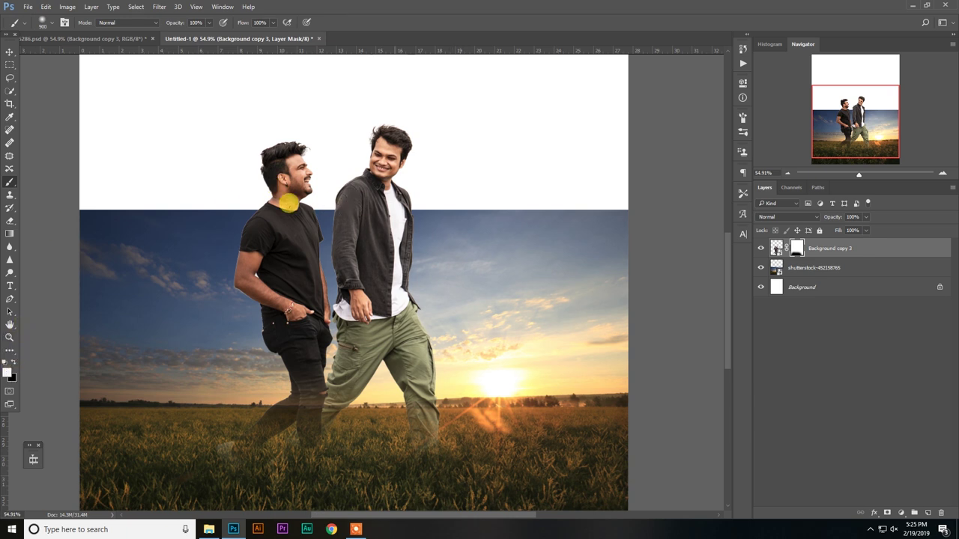
key(ctrl+z)
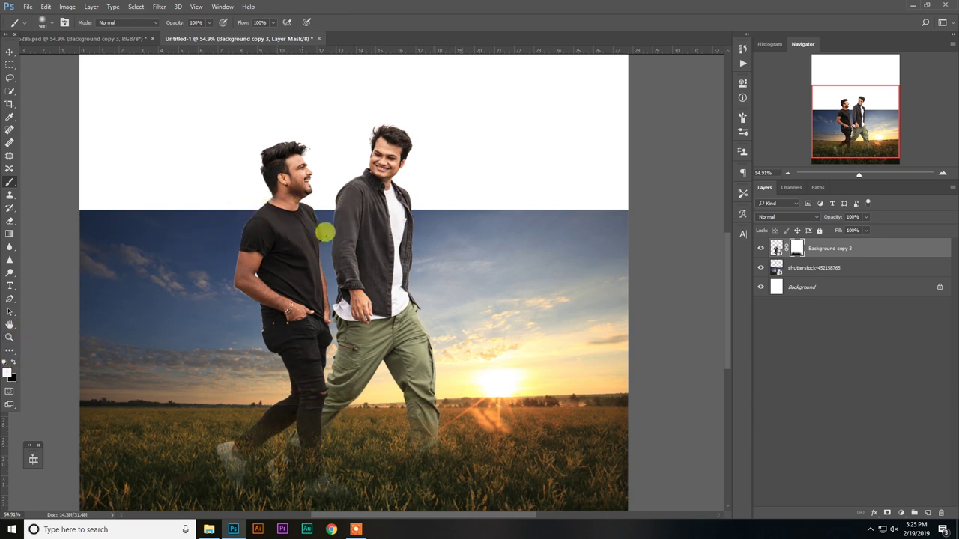
scroll(383, 173, down, 2)
scroll(386, 172, down, 2)
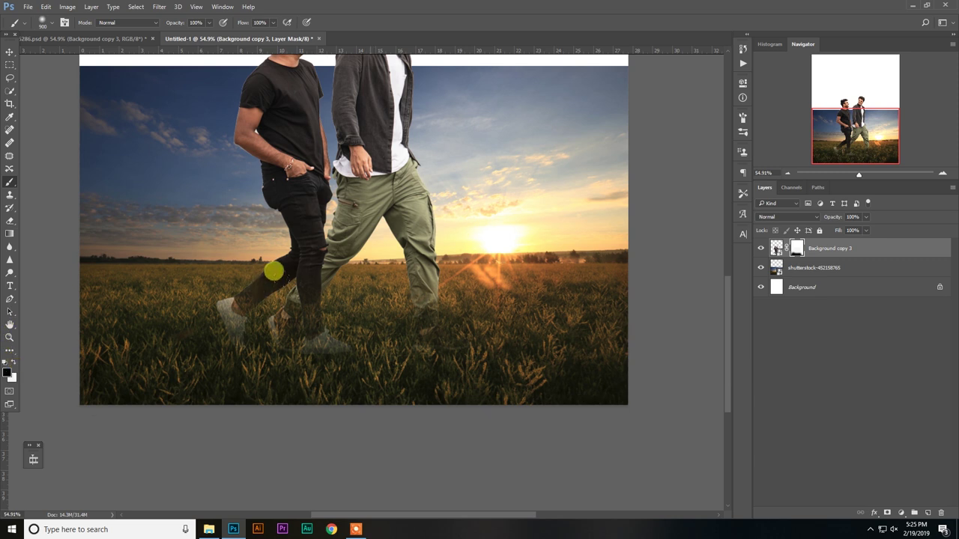
mouse_move(263, 325)
mouse_down()
mouse_move(185, 303)
mouse_move(221, 306)
mouse_up()
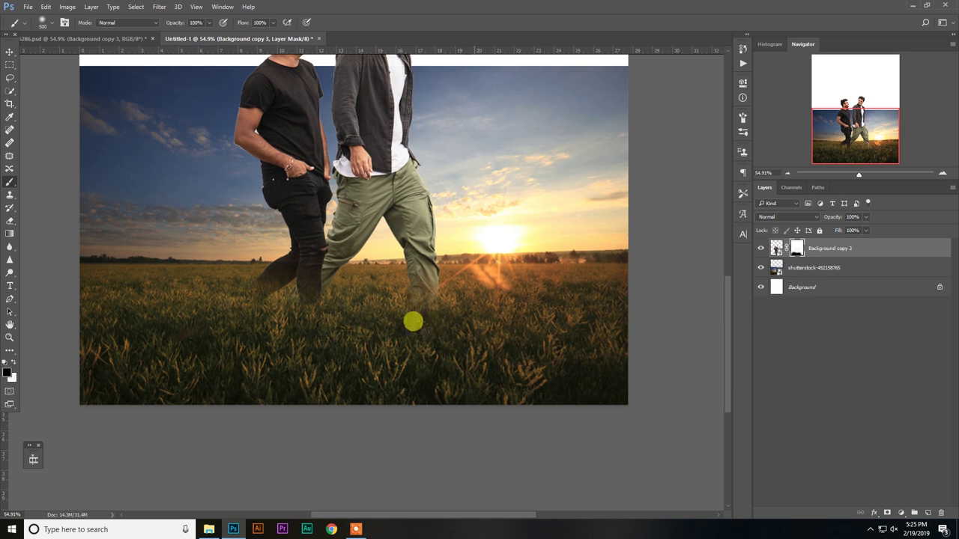
Paint grass blades over the men's feet using a grass-textured brush.
right_click(234, 196)
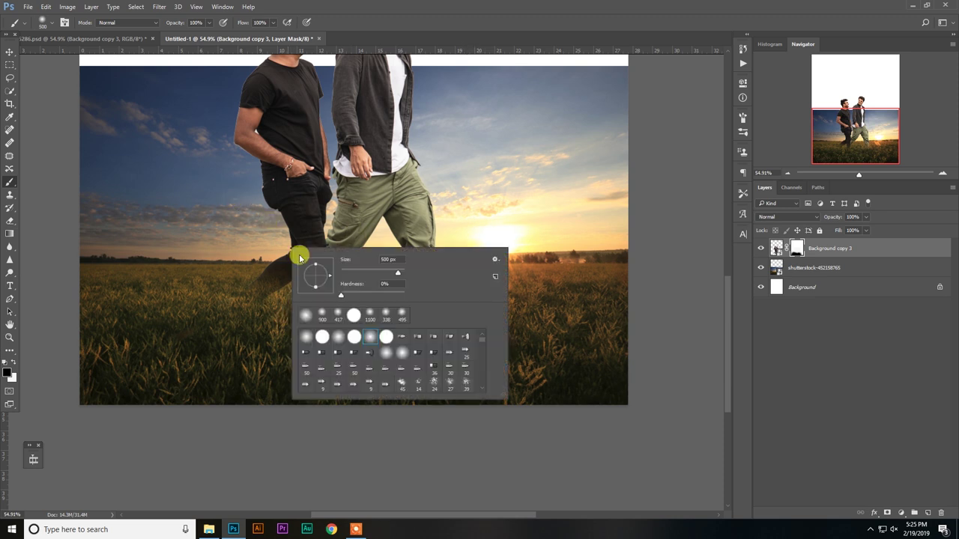
scroll(420, 368, down, 3)
scroll(406, 352, down, 3)
scroll(406, 355, down, 3)
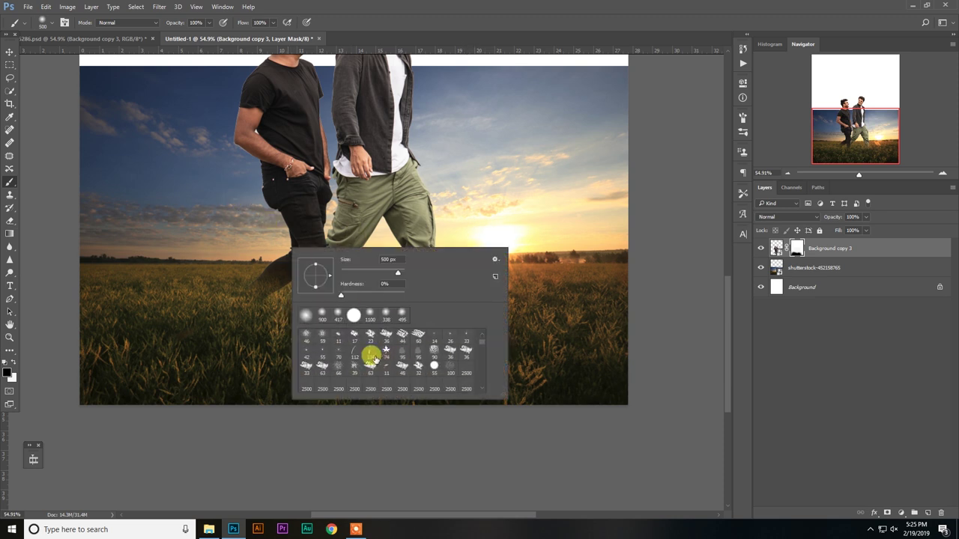
double_click(370, 354)
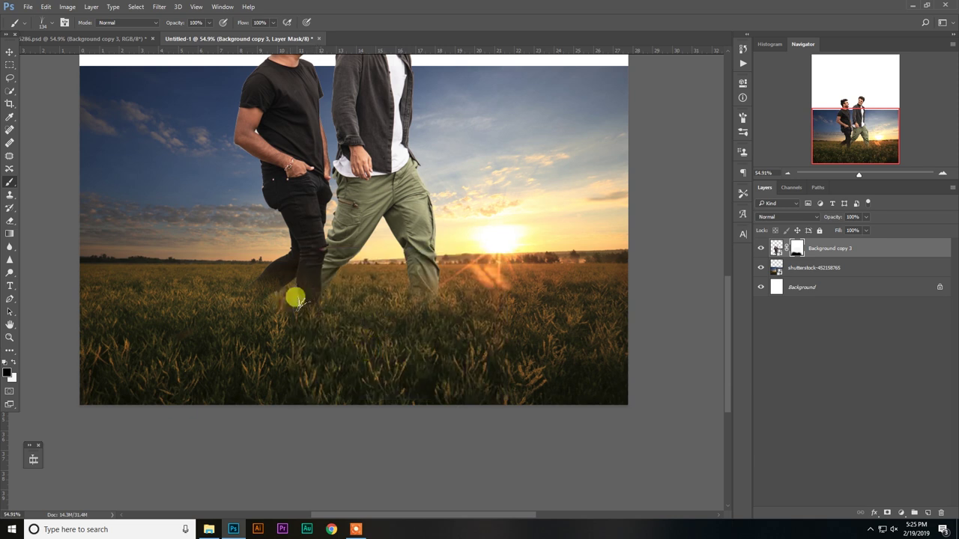
mouse_move(313, 301)
mouse_down()
mouse_move(262, 304)
mouse_move(359, 287)
mouse_move(449, 292)
mouse_move(411, 301)
mouse_up()
Zoom in to blend the trouser hems into the grass, then view the whole poster.
click(4, 340)
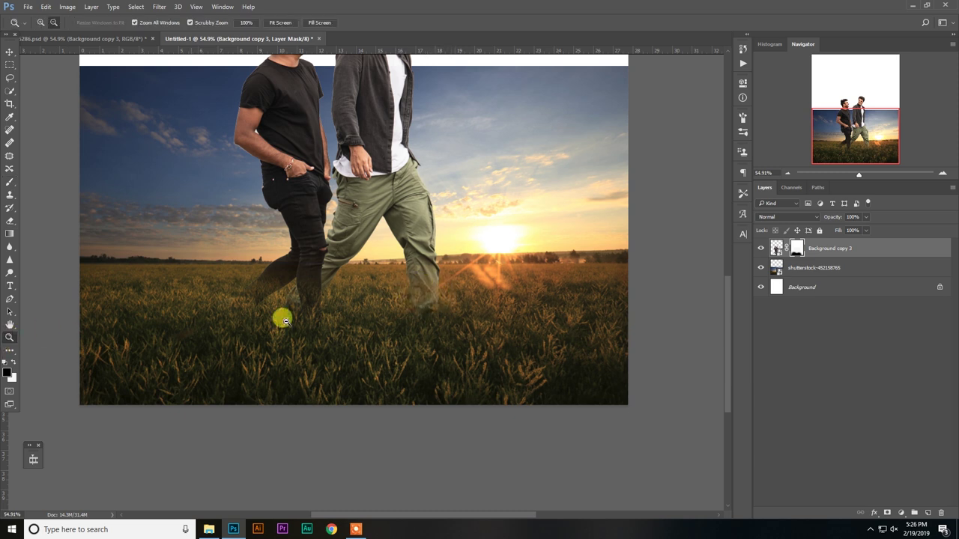
drag(462, 330, 480, 338)
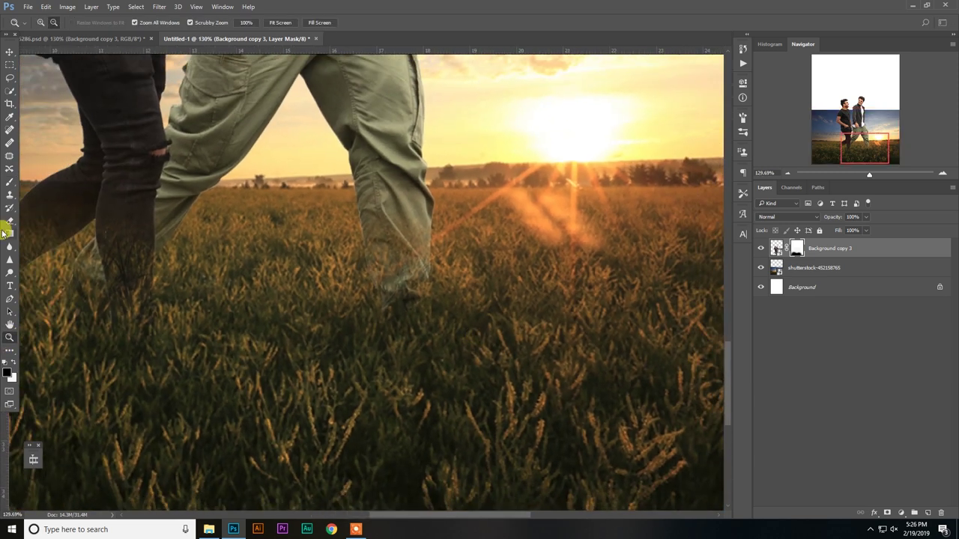
click(10, 182)
drag(423, 262, 375, 275)
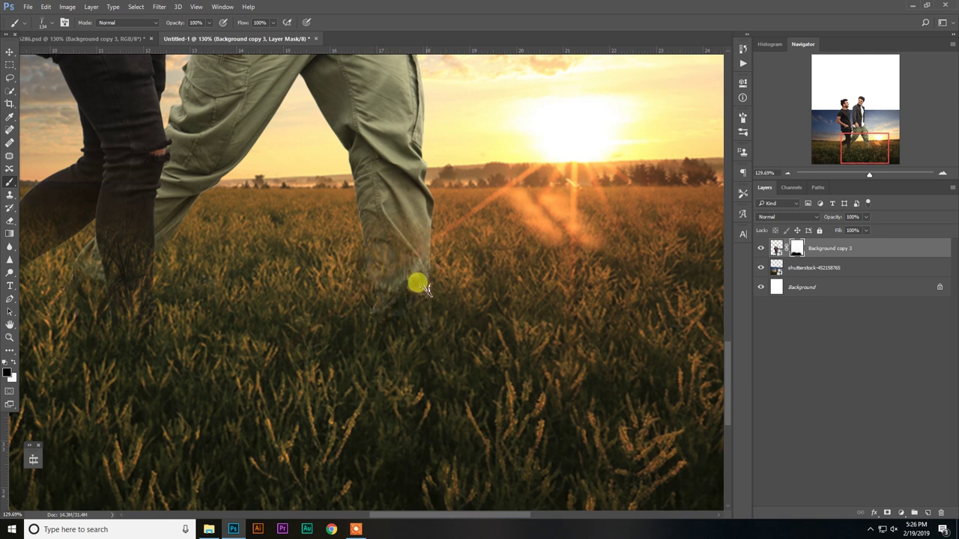
key(ctrl+minus)
key(ctrl+minus)
right_click(483, 323)
click(427, 287)
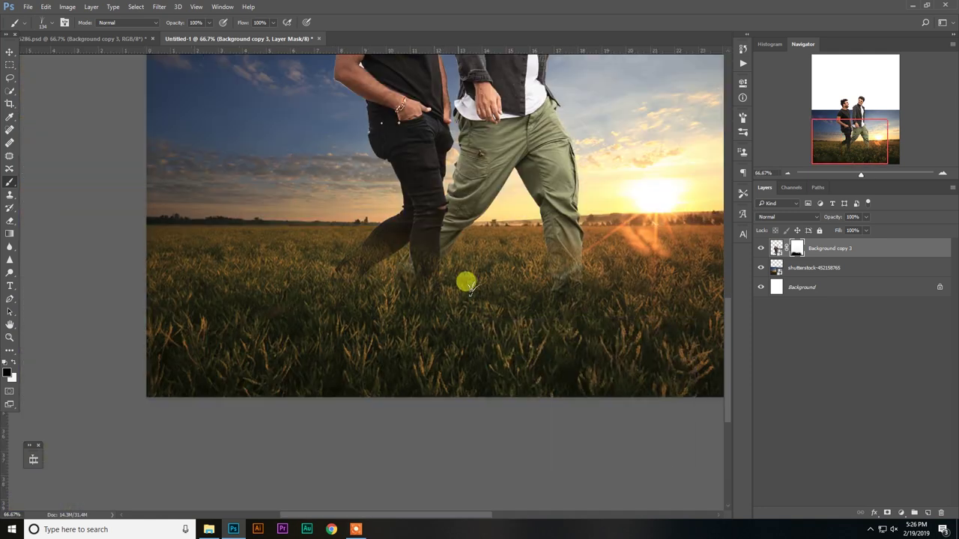
click(9, 337)
mouse_move(291, 321)
mouse_down()
mouse_move(405, 284)
mouse_move(427, 307)
mouse_up()
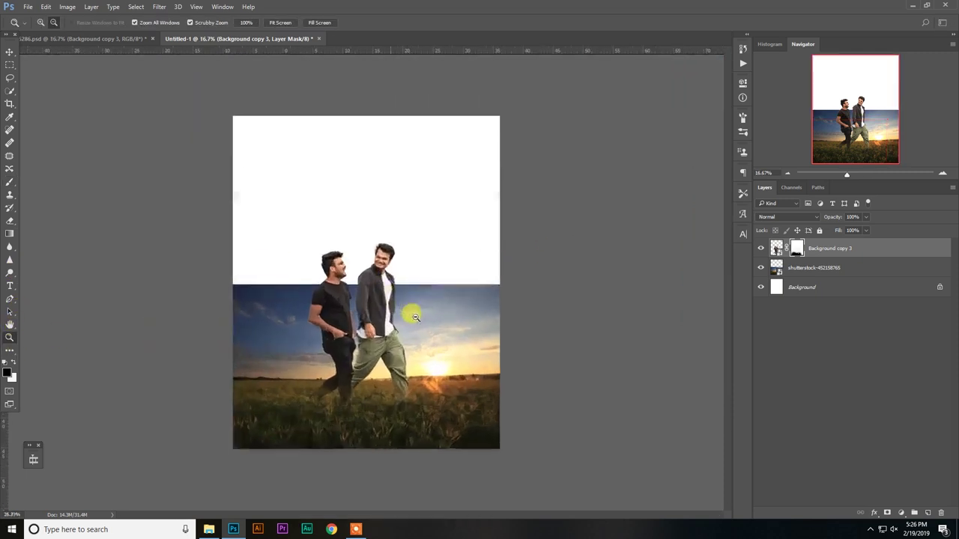
click(776, 248)
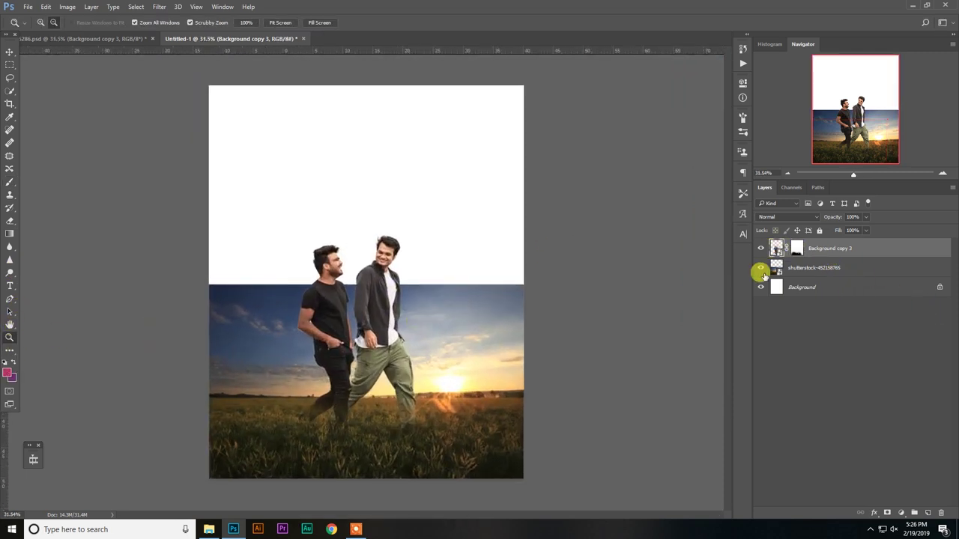
Shrink the two men slightly, nudge them down-right, then minimize Photoshop to the desktop.
key(ctrl+t)
drag(435, 237, 419, 255)
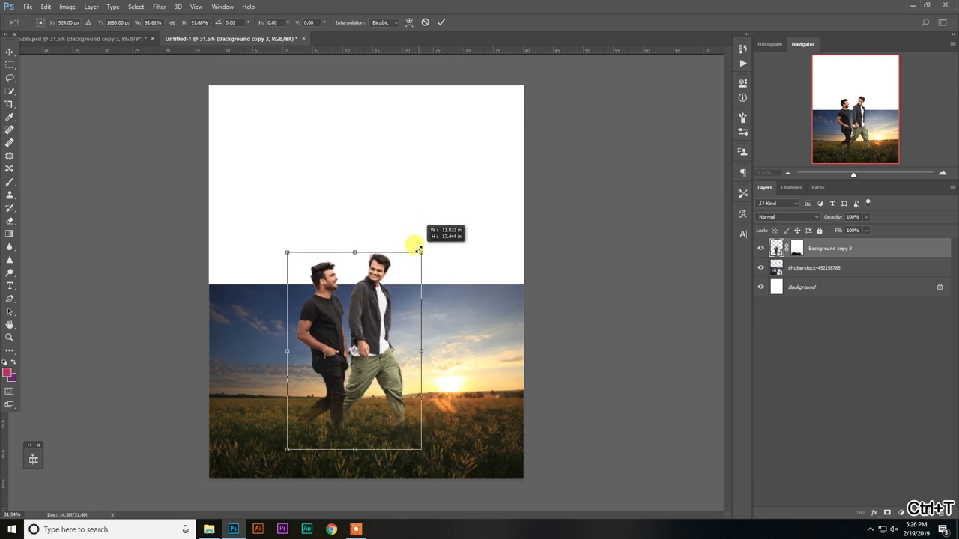
drag(407, 290, 410, 294)
key(Return)
key(z)
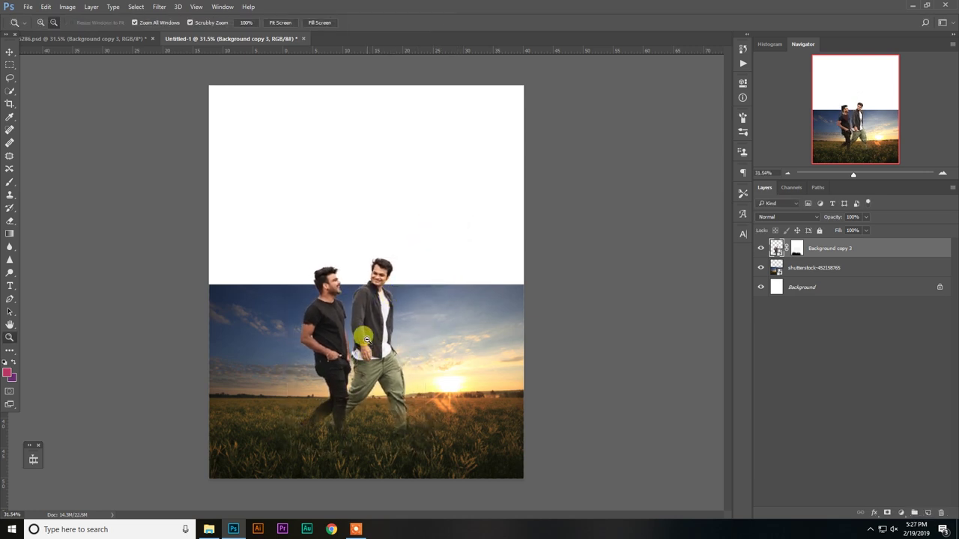
drag(366, 338, 405, 332)
alt+click(403, 332)
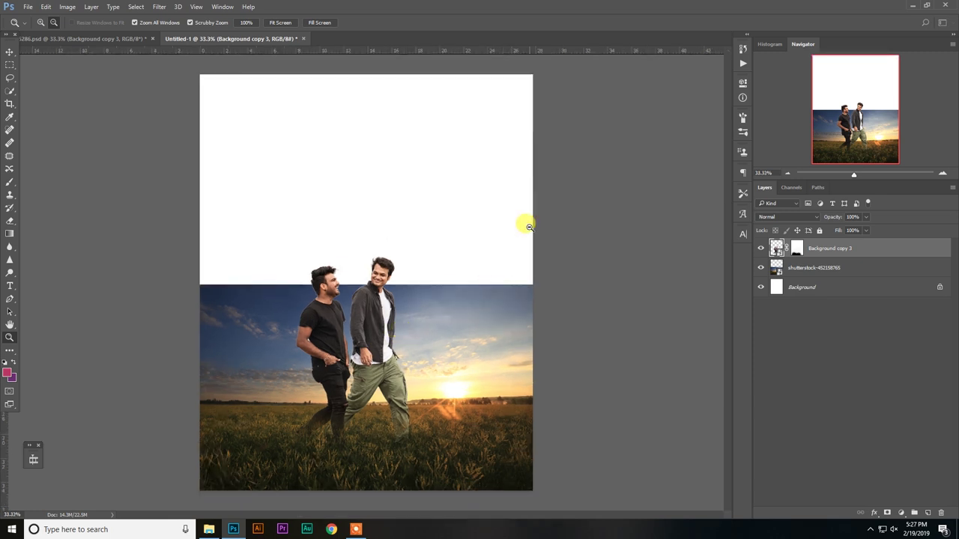
click(233, 529)
Drag the cloudy sunset sky image from the desktop onto the poster canvas.
click(46, 239)
drag(23, 229, 239, 522)
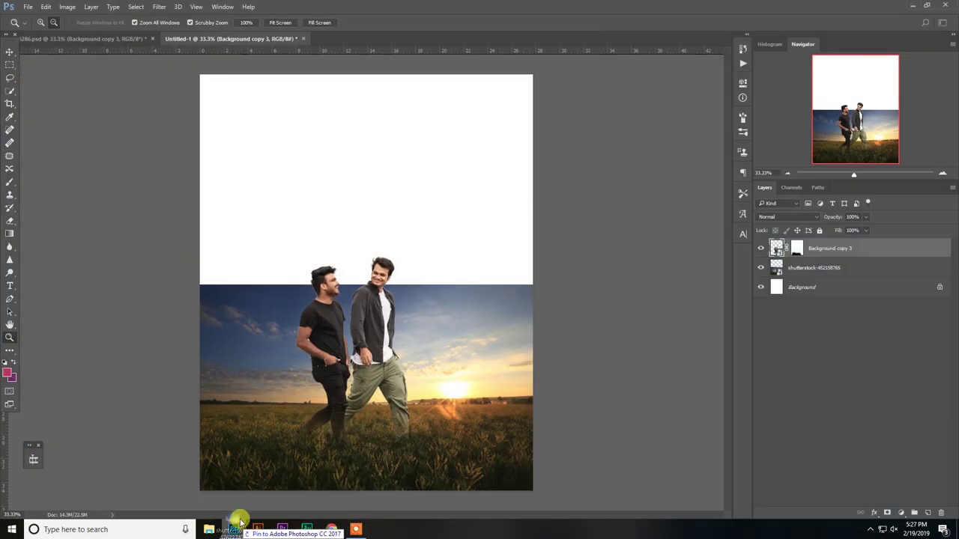
drag(240, 523, 310, 229)
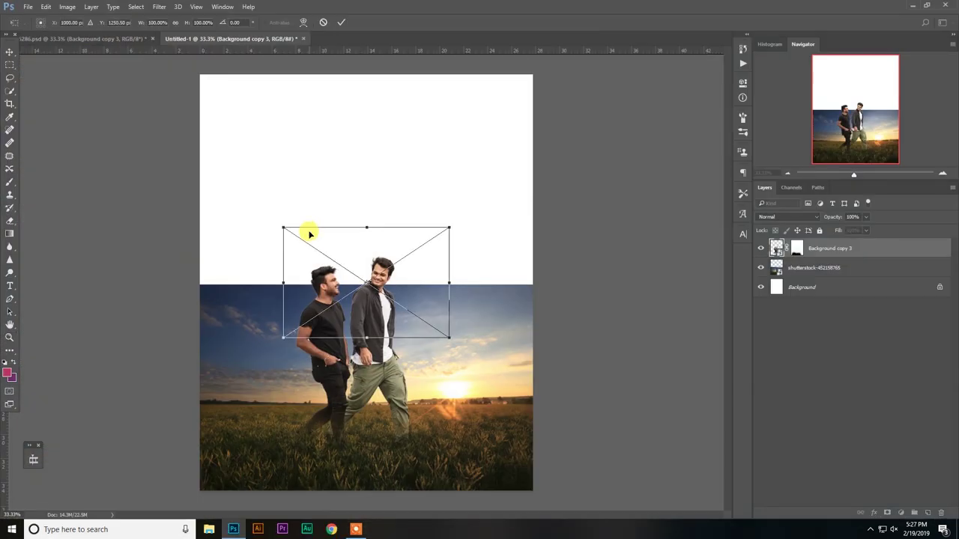
drag(396, 253, 308, 292)
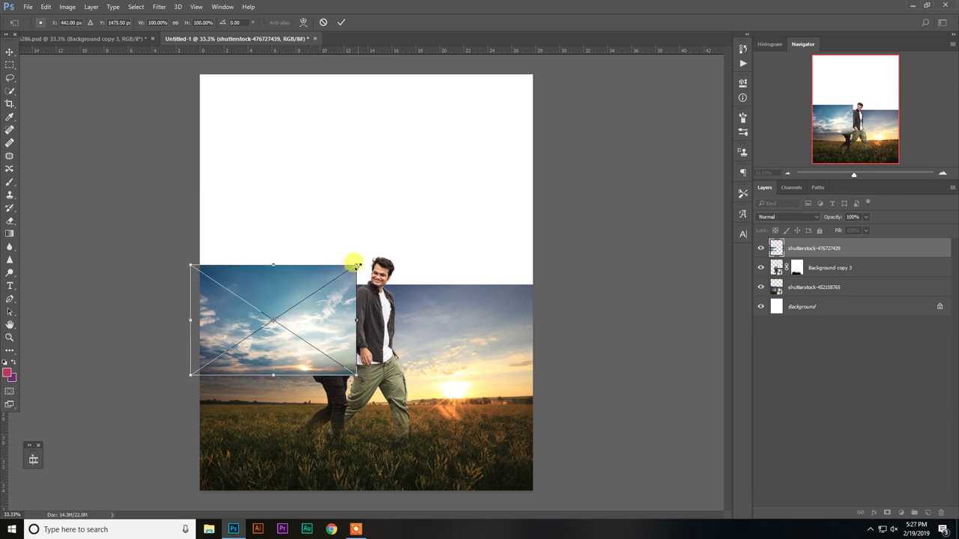
Enlarge the sky across the upper canvas and move its layer beneath the men.
drag(355, 266, 631, 137)
drag(500, 221, 430, 226)
drag(588, 388, 609, 401)
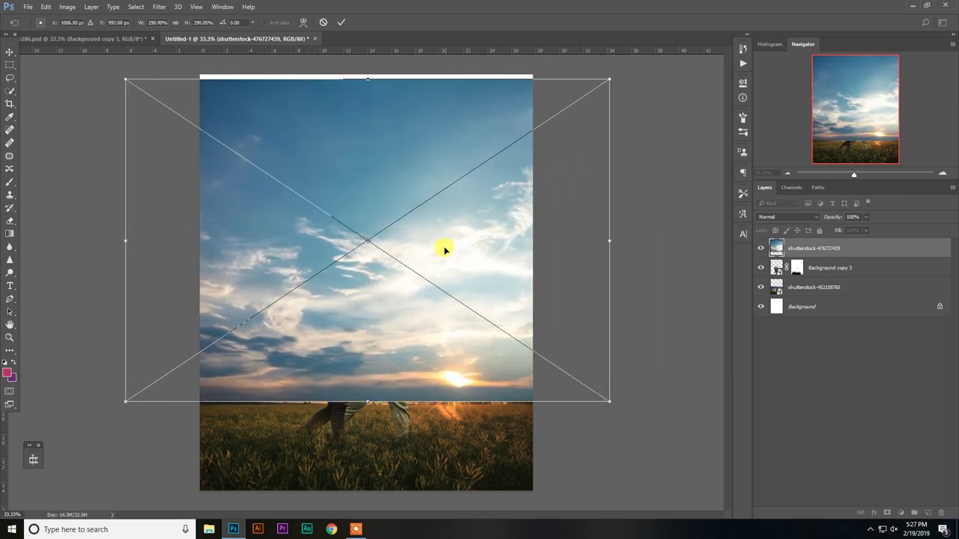
drag(443, 249, 424, 242)
key(Return)
key(z)
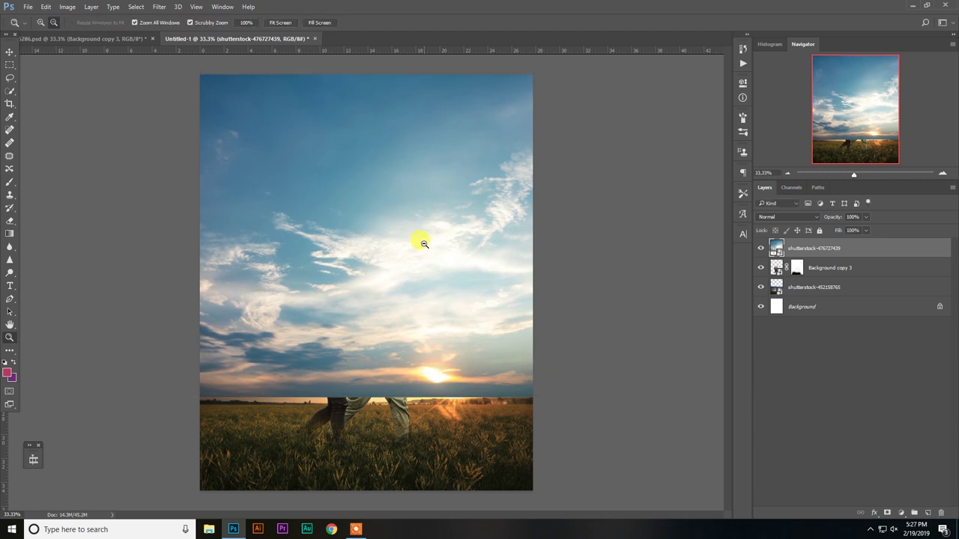
drag(816, 248, 842, 274)
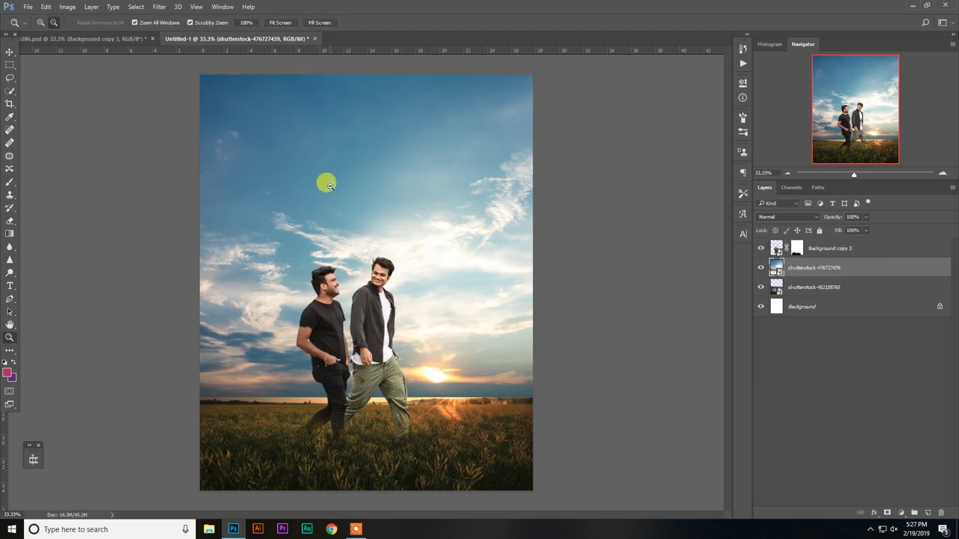
Enlarge the sky layer slightly from its corner and shift it left.
key(ctrl+t)
drag(586, 395, 605, 410)
drag(516, 293, 501, 294)
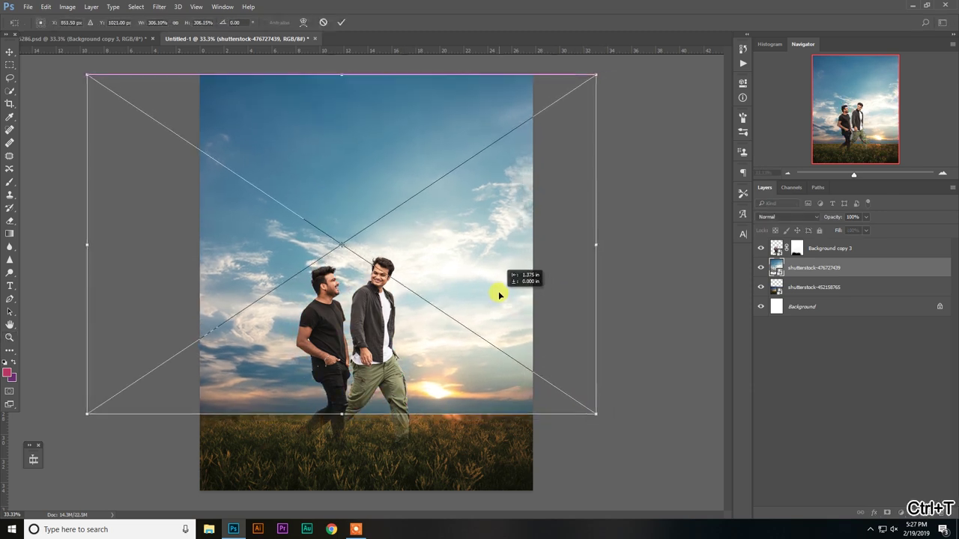
key(Return)
key(z)
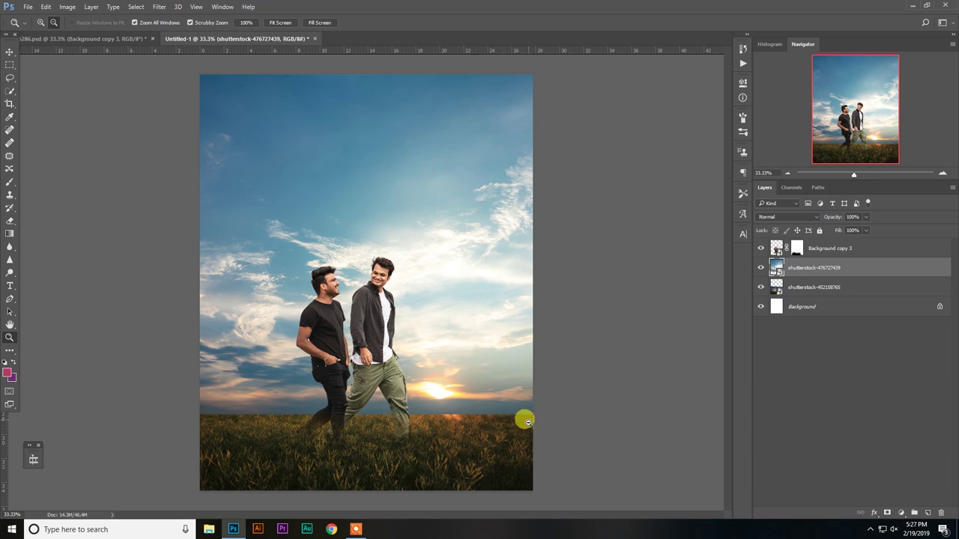
Lower the sky until the setting sun sits just above the field's horizon.
click(9, 52)
drag(419, 238, 431, 184)
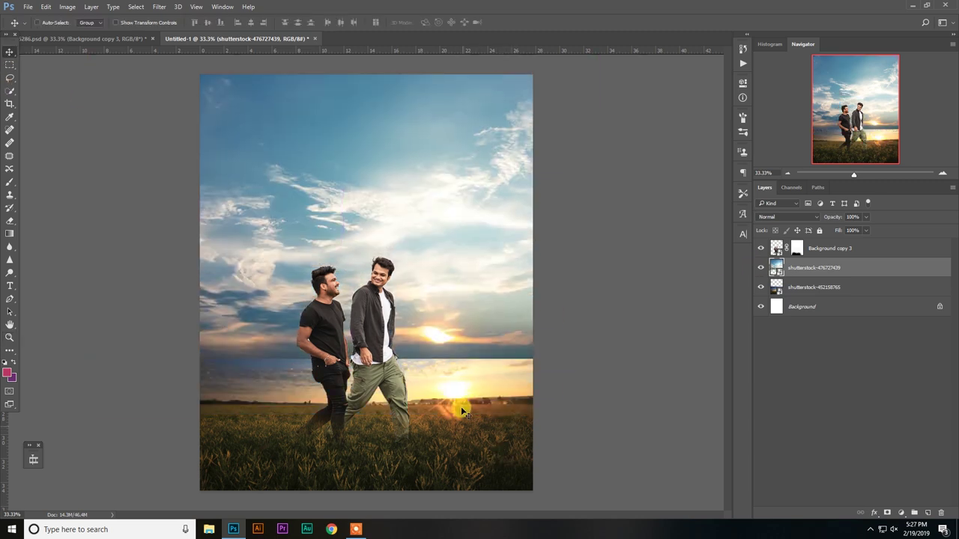
drag(431, 267, 441, 311)
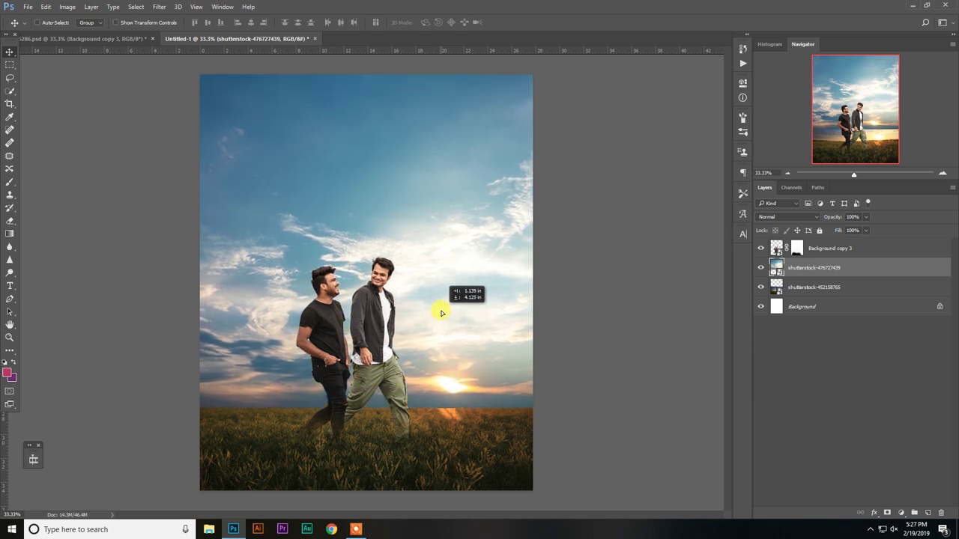
drag(441, 311, 443, 315)
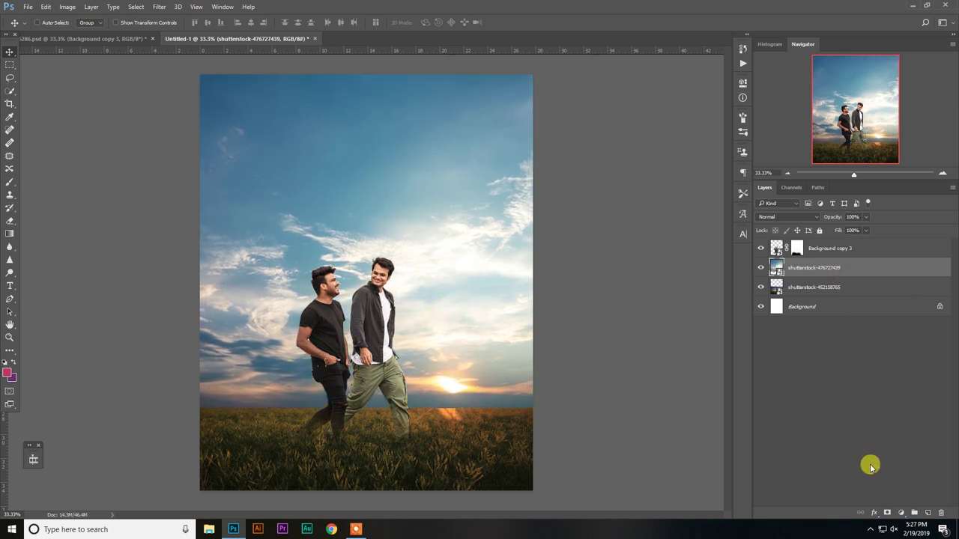
Mask the sky layer, painting black along the horizon with a large soft round brush.
click(886, 513)
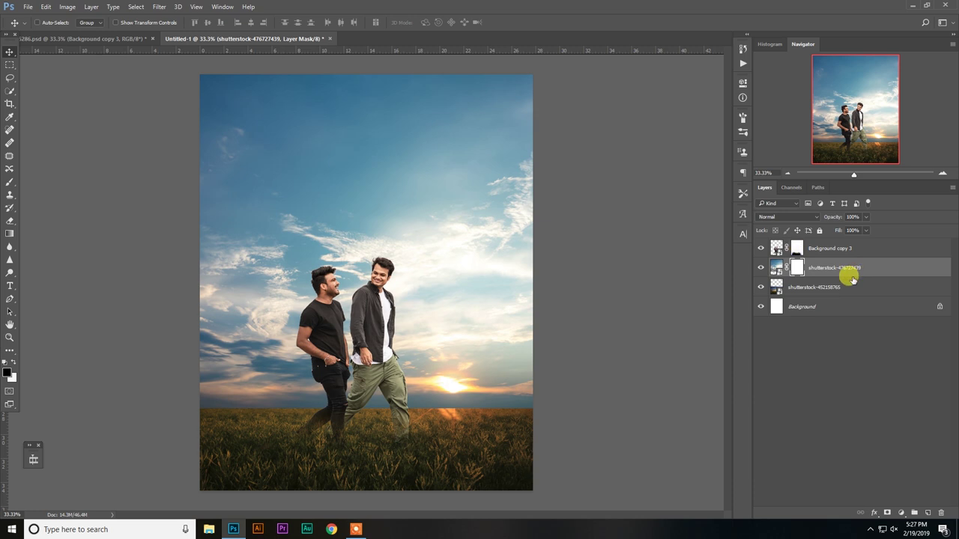
click(10, 182)
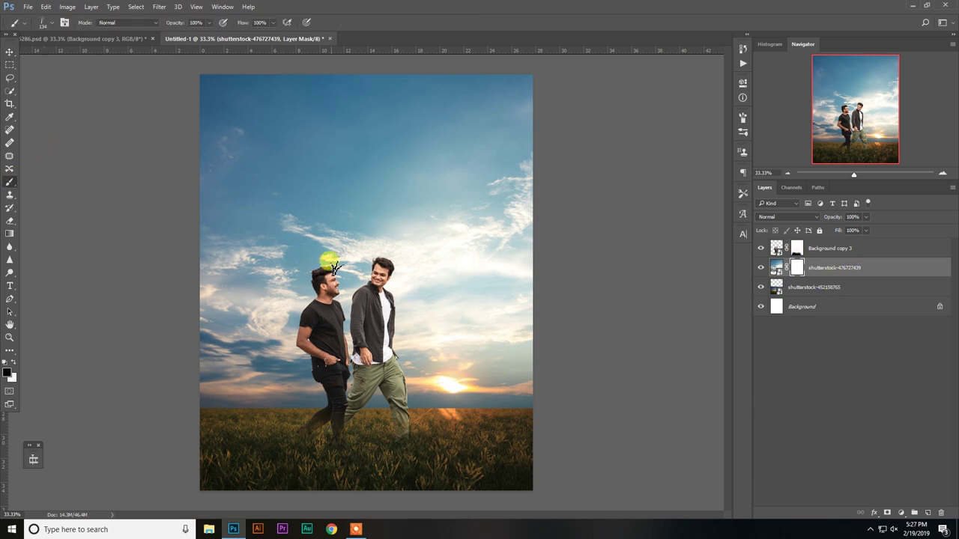
right_click(340, 245)
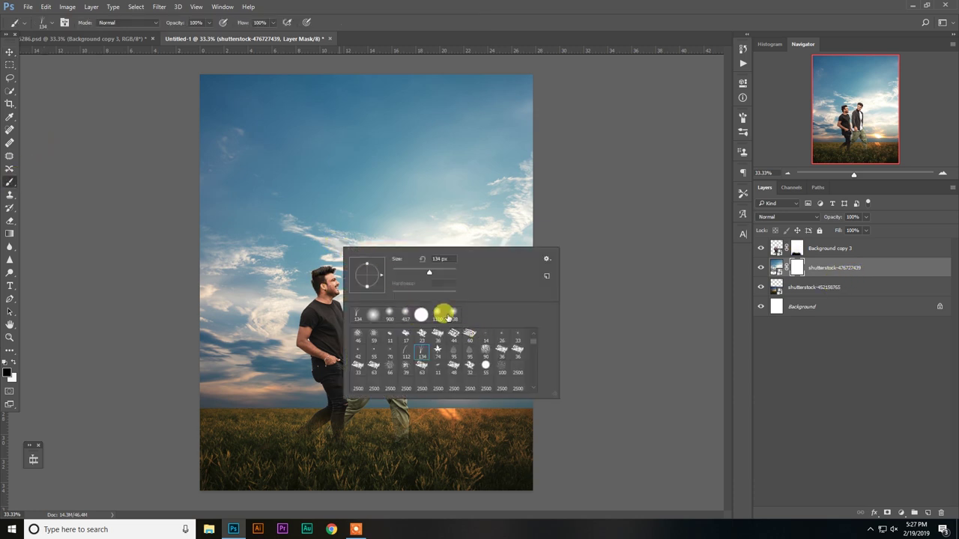
click(373, 314)
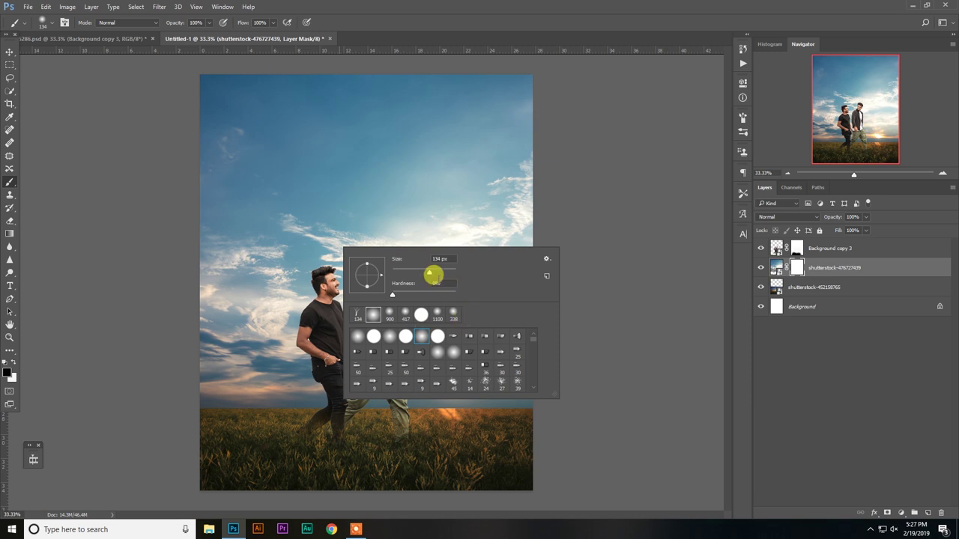
drag(442, 274, 449, 274)
click(197, 385)
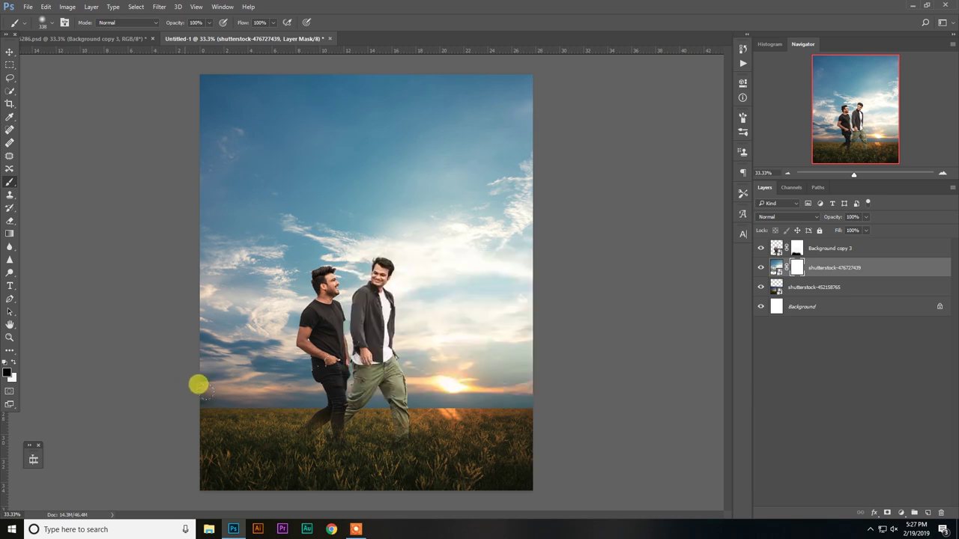
key(bracketright)
key(bracketright)
key(bracketright)
mouse_move(257, 364)
mouse_down()
mouse_move(402, 383)
mouse_move(517, 379)
mouse_up()
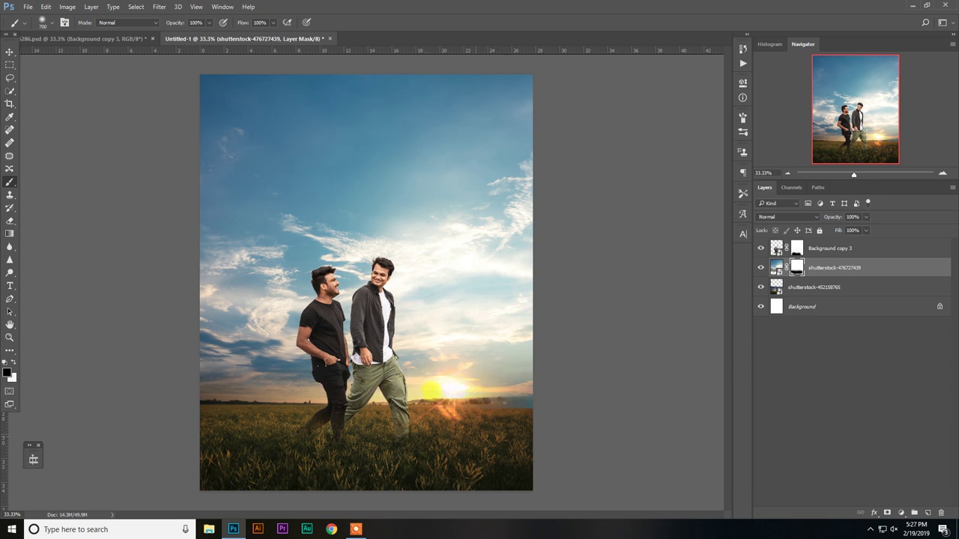
drag(189, 376, 586, 385)
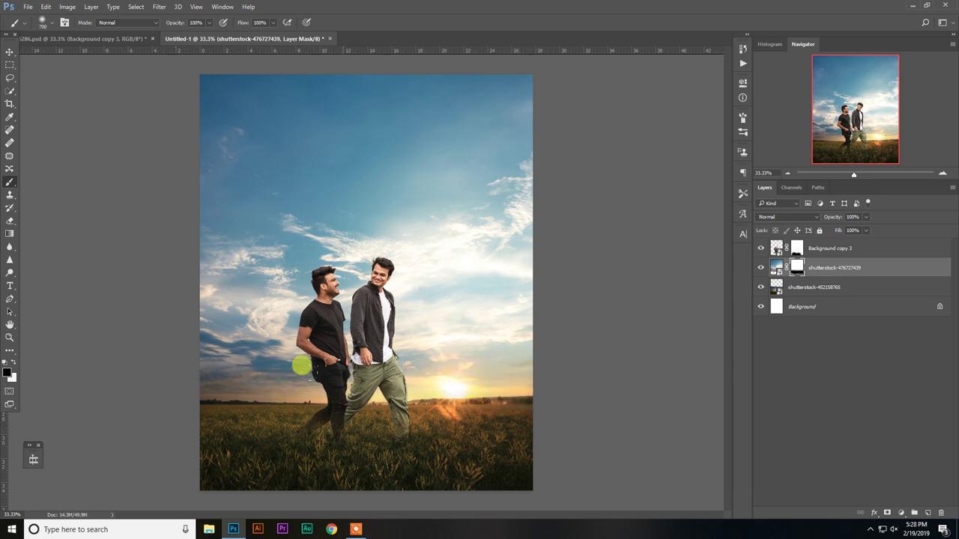
Nudge the sky layer slightly lower with the Move tool.
click(10, 51)
drag(368, 175, 368, 180)
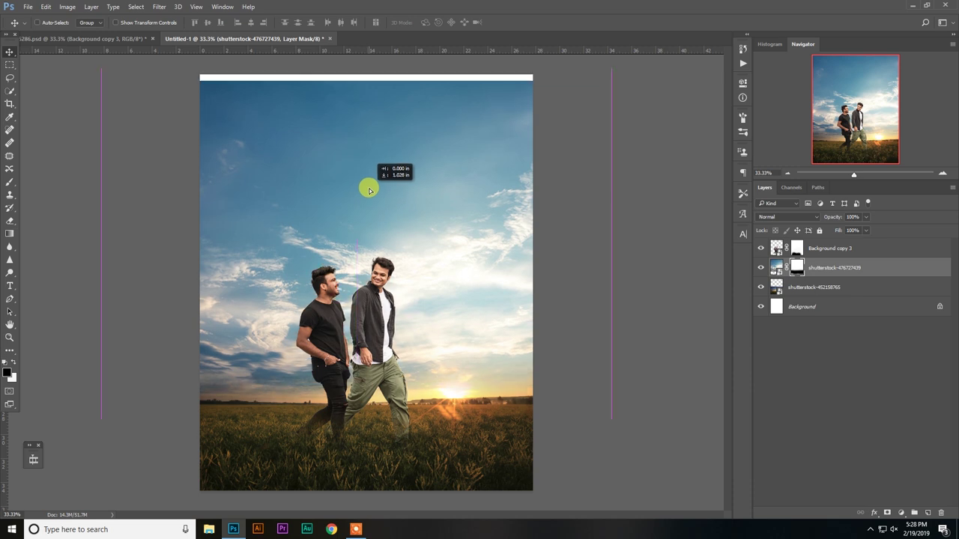
drag(368, 184, 369, 185)
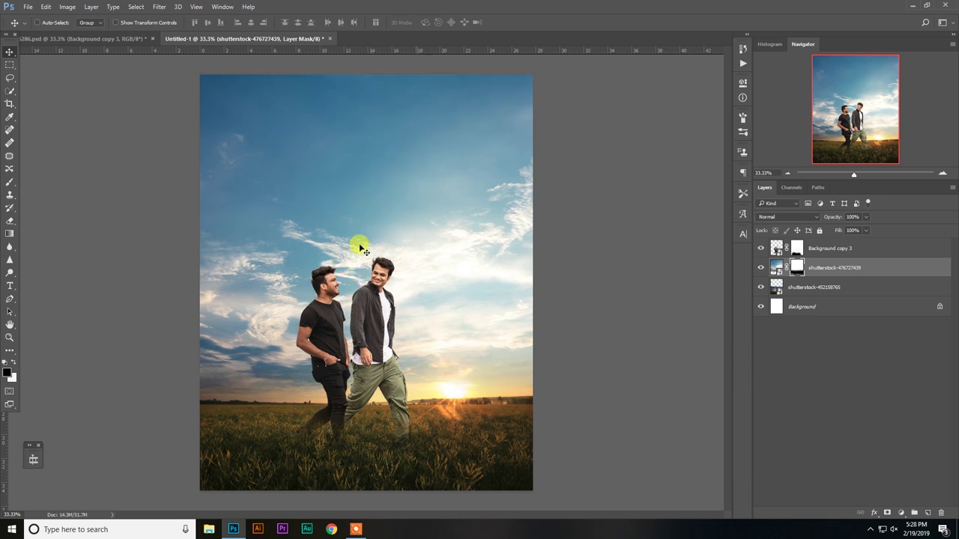
Zoom out to the whole poster and open the Background copy 3 smart object.
click(9, 337)
alt+click(394, 385)
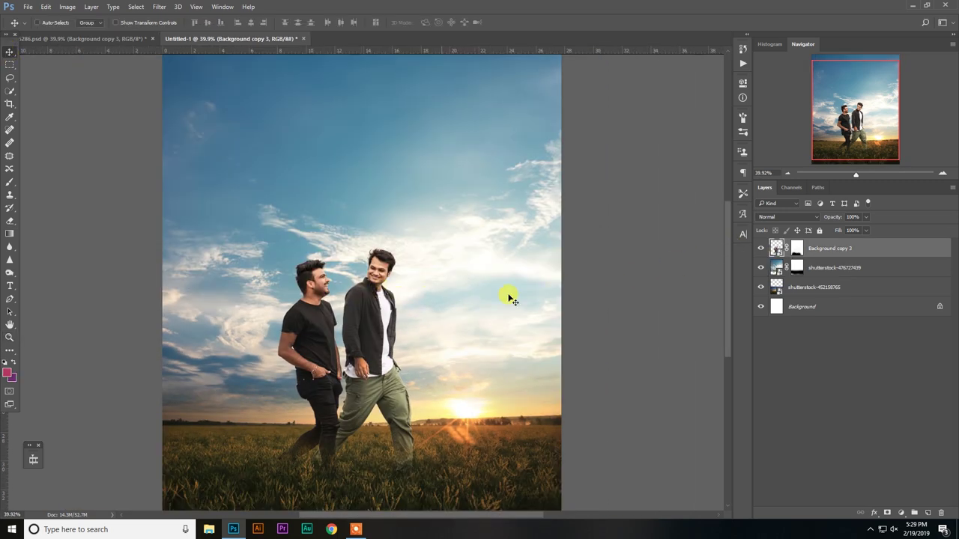
double_click(776, 248)
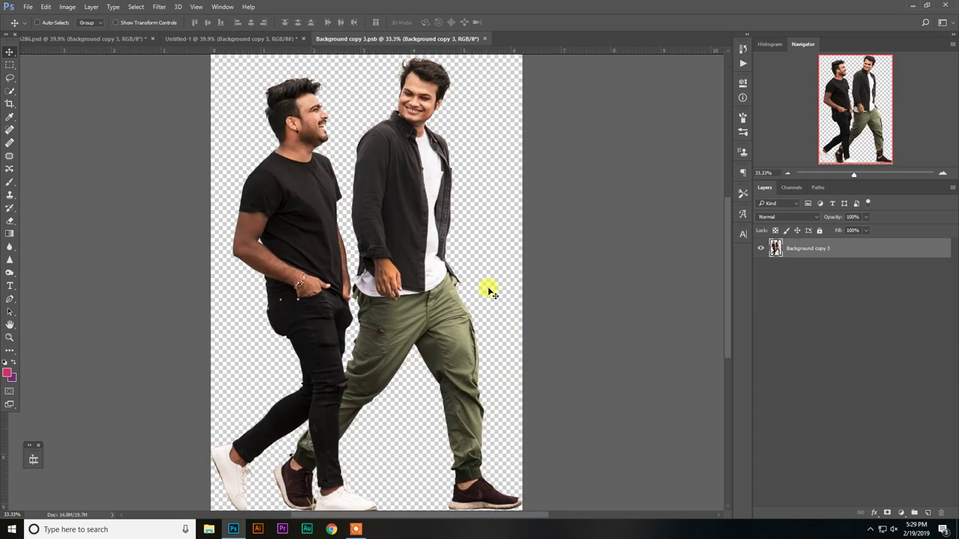
Burn the green trousers darker in Background copy 3.psb, save, and close the tab.
scroll(424, 225, up, 2)
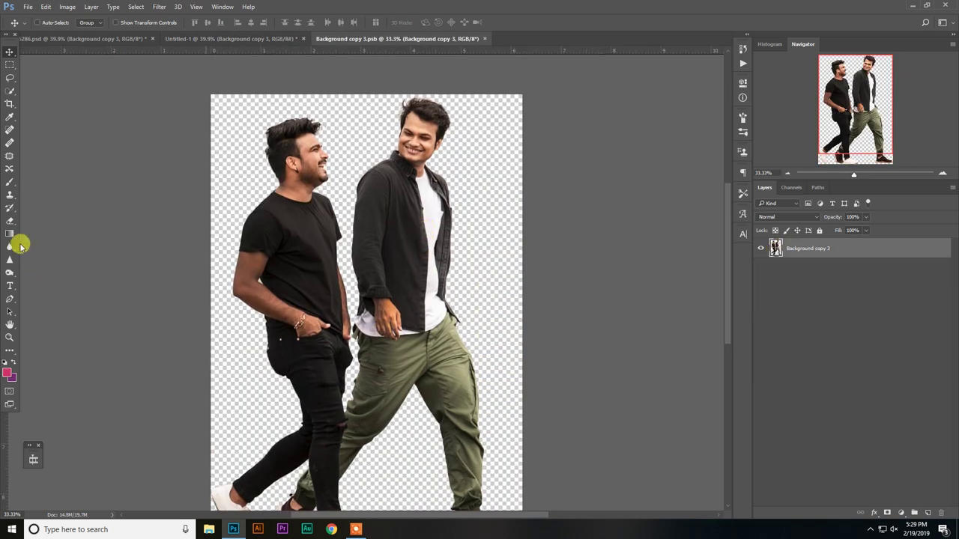
click(10, 272)
click(38, 282)
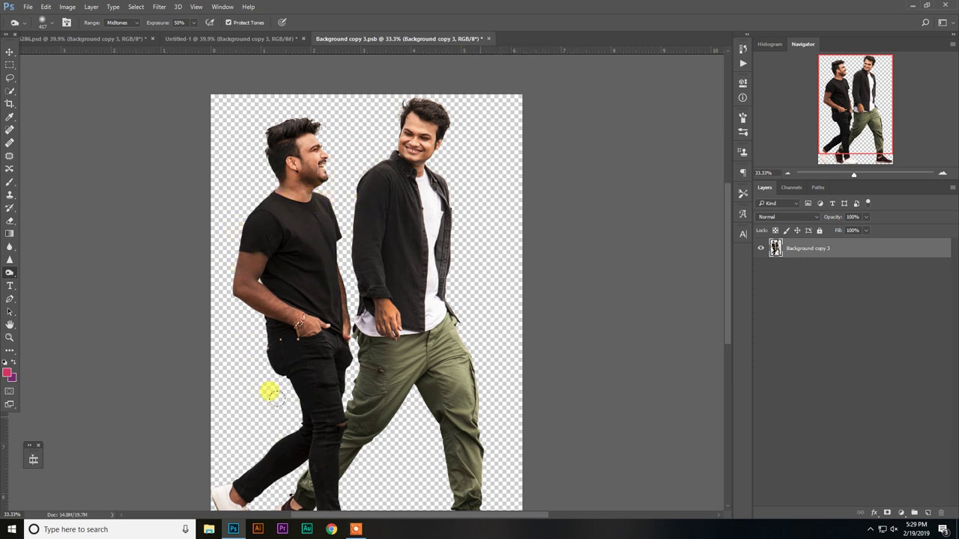
drag(352, 371, 427, 452)
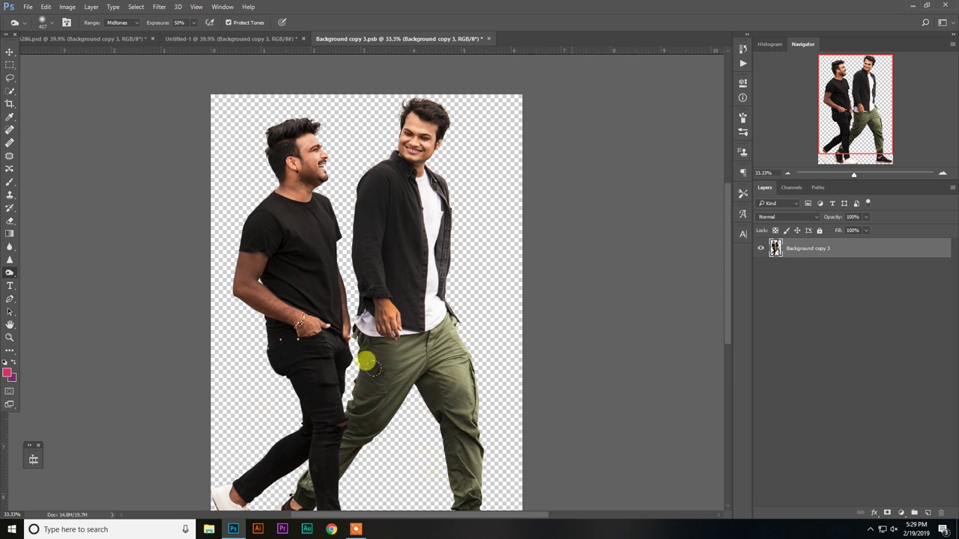
key(ctrl+s)
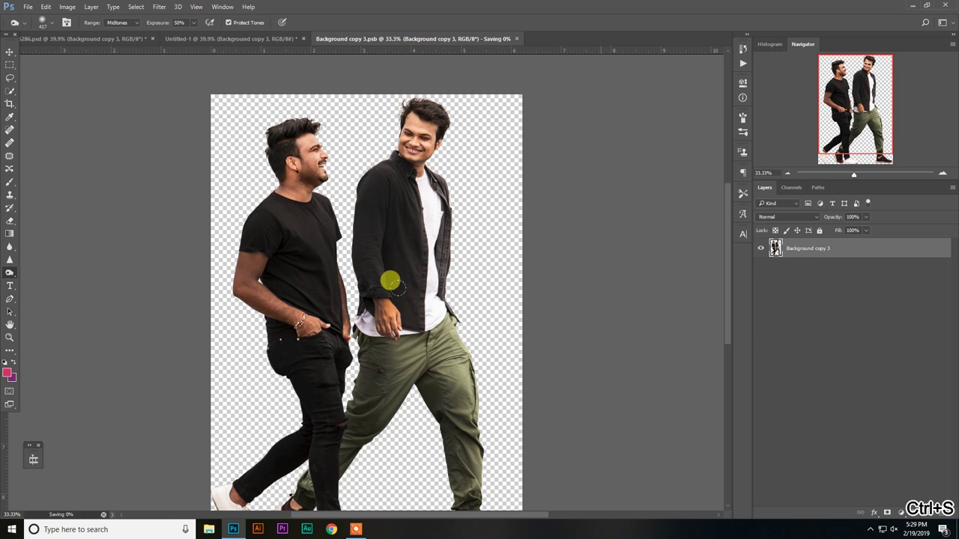
click(481, 39)
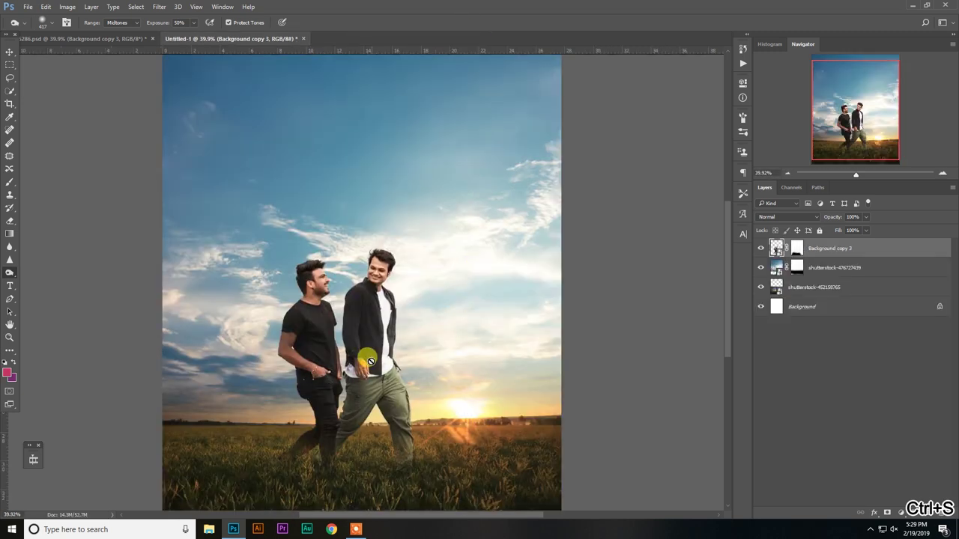
Zoom in to inspect the two men's clothing.
click(10, 337)
drag(344, 420, 575, 267)
scroll(524, 374, down, 3)
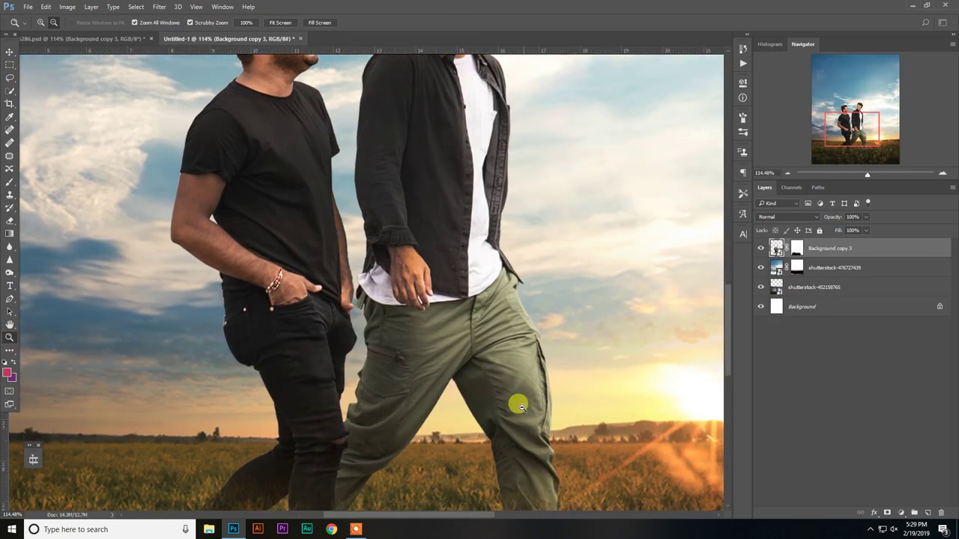
scroll(507, 402, up, 3)
scroll(457, 210, up, 1)
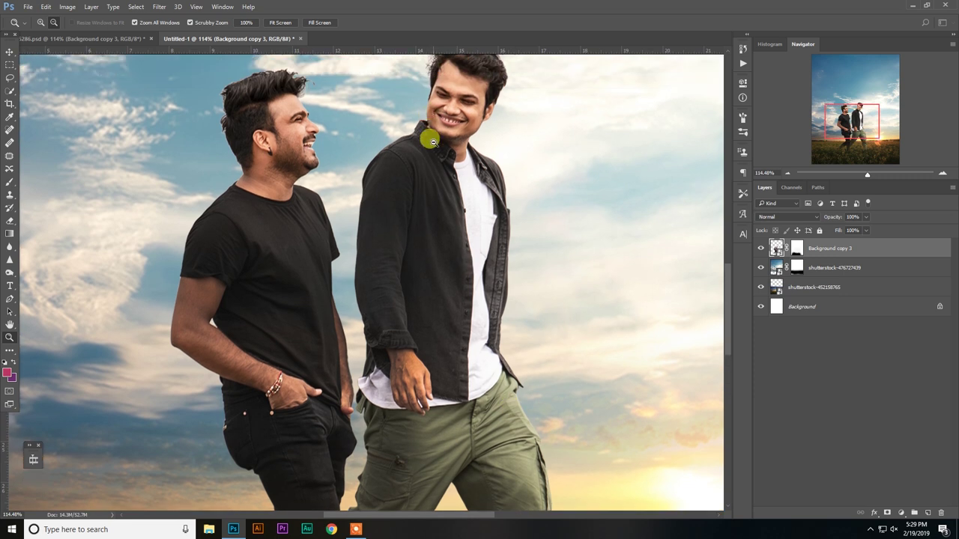
scroll(472, 165, up, 1)
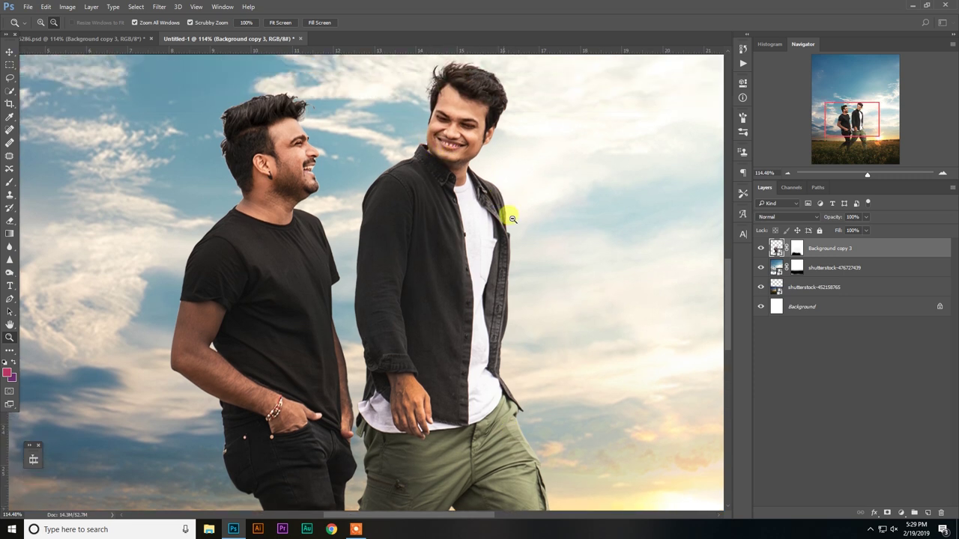
Zoom back out to the whole composite and add an empty Layer 1 above the men.
alt+click(512, 219)
alt+click(503, 223)
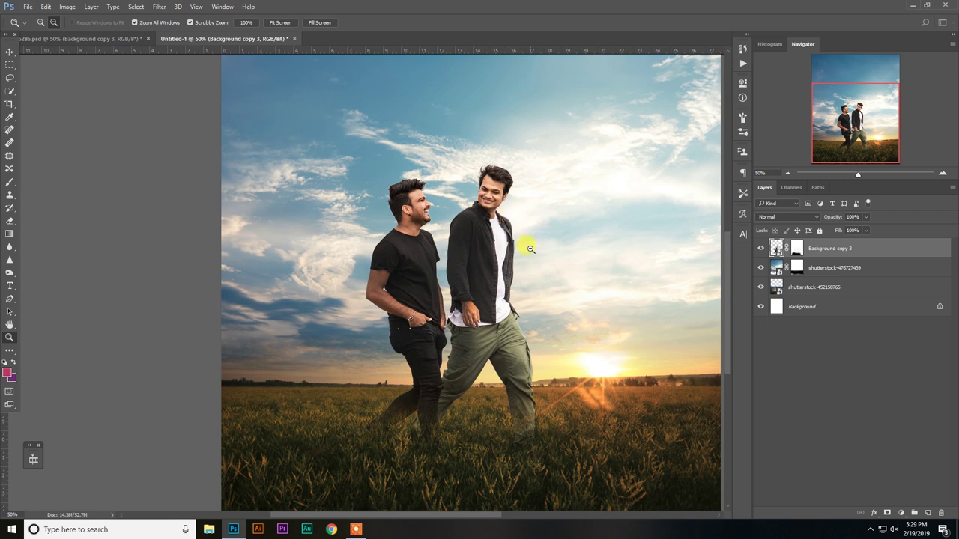
key(v)
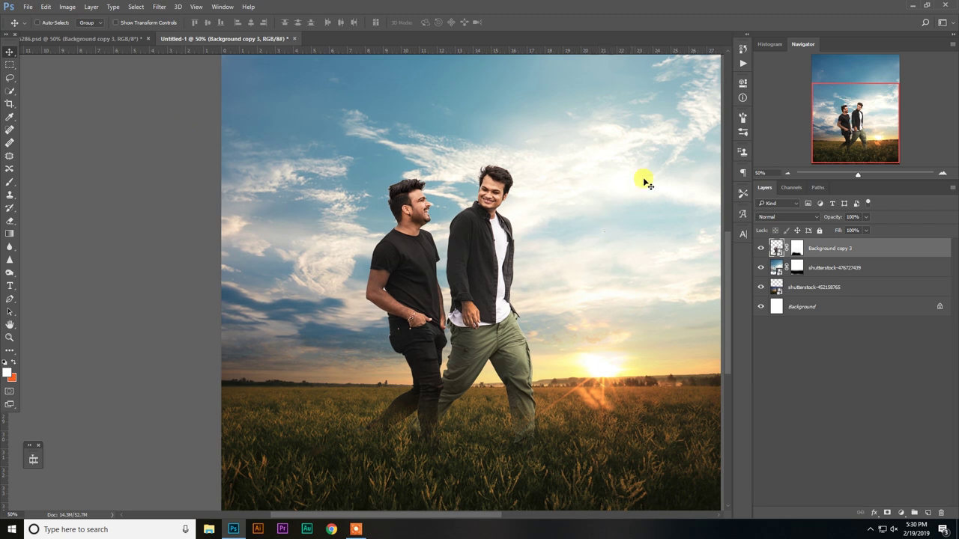
click(927, 514)
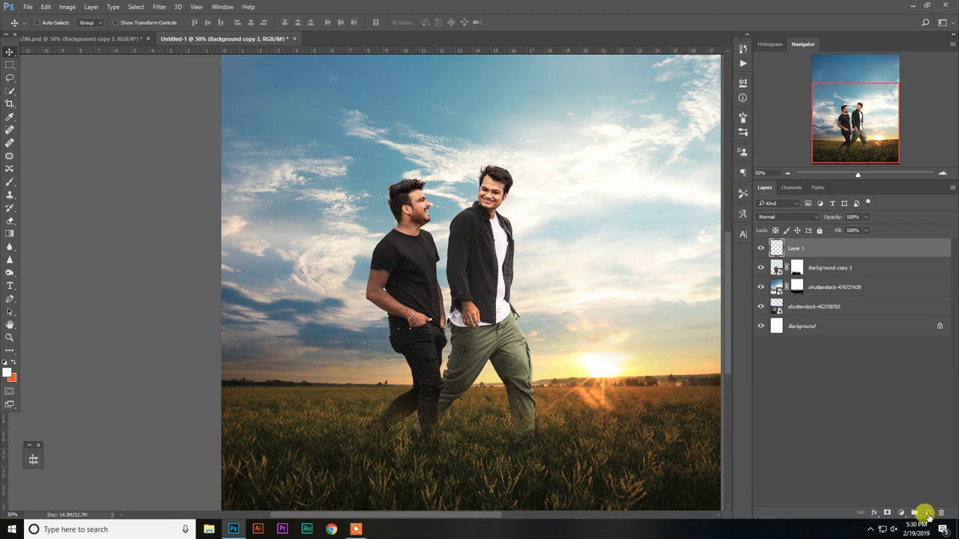
Pick a warm orange (ec913d) and make it the brush painting colour.
click(10, 182)
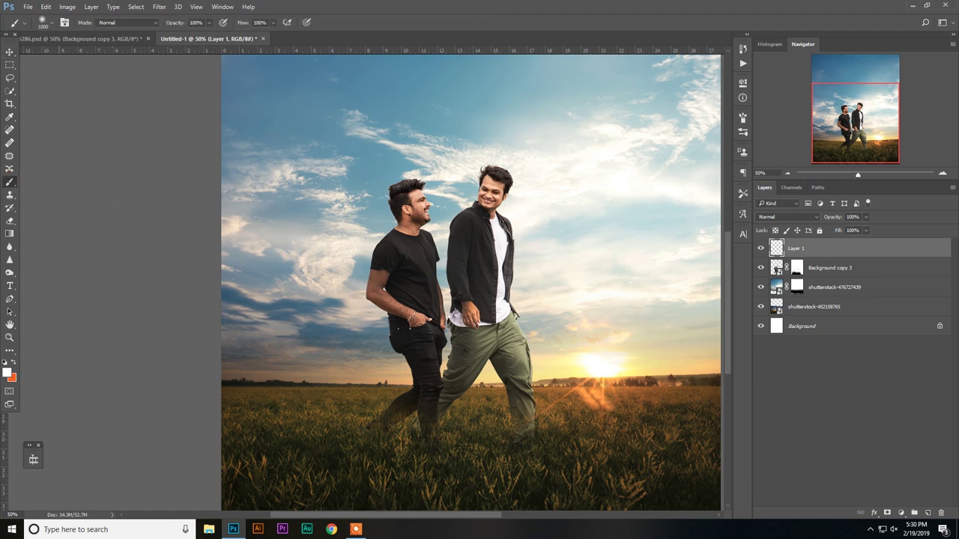
click(14, 379)
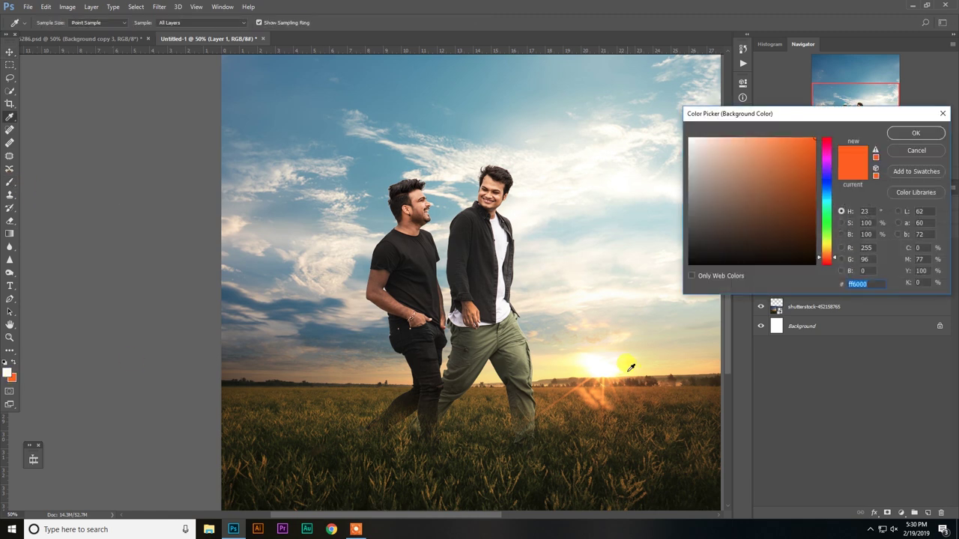
click(630, 366)
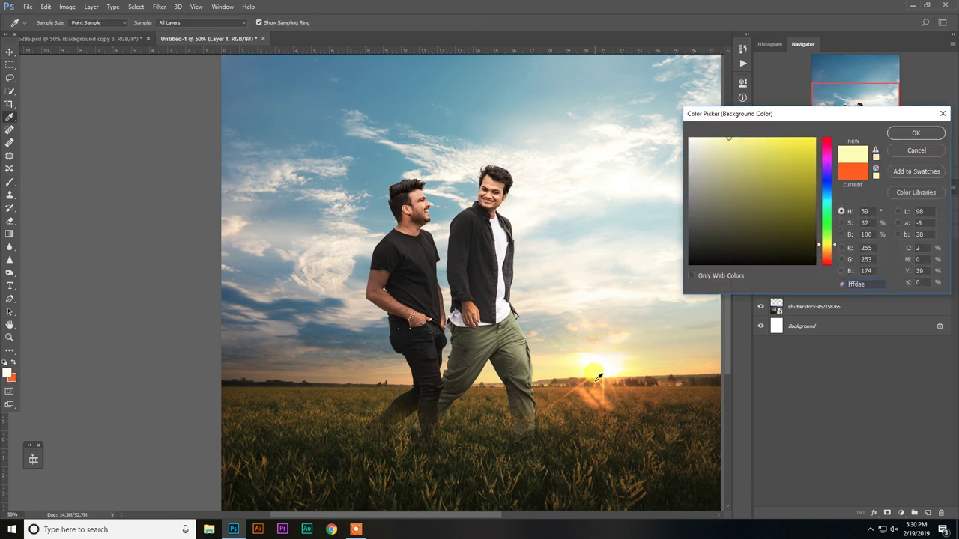
click(588, 376)
click(785, 143)
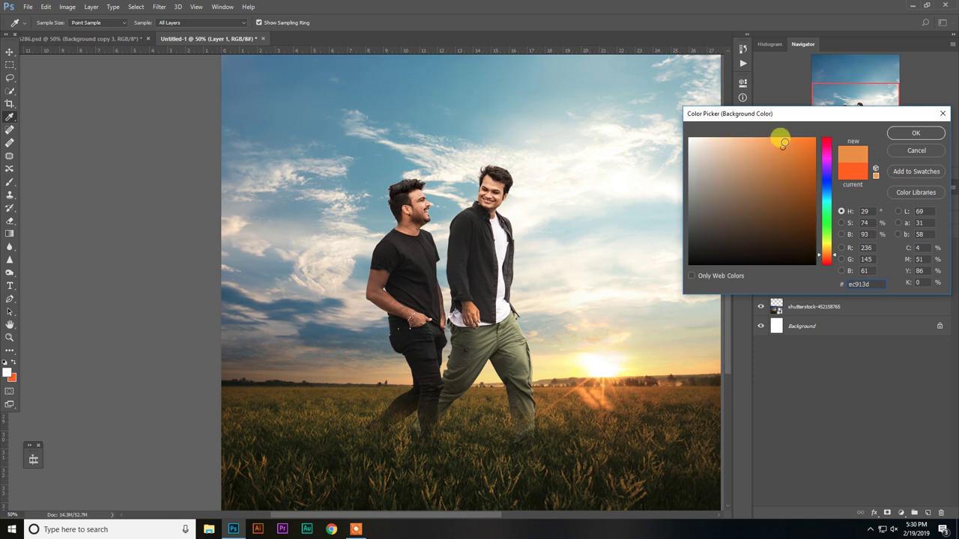
click(916, 133)
key(b)
key(x)
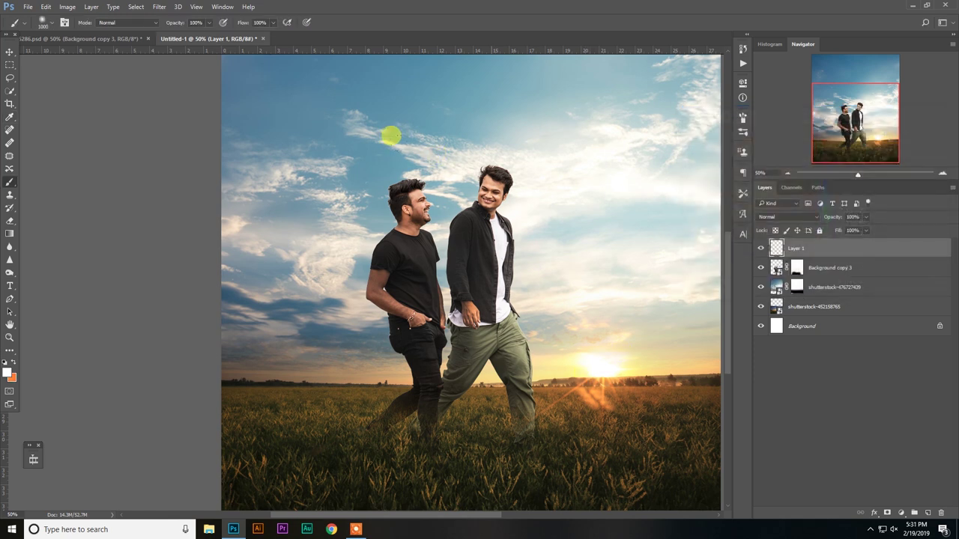
key(ctrl+z)
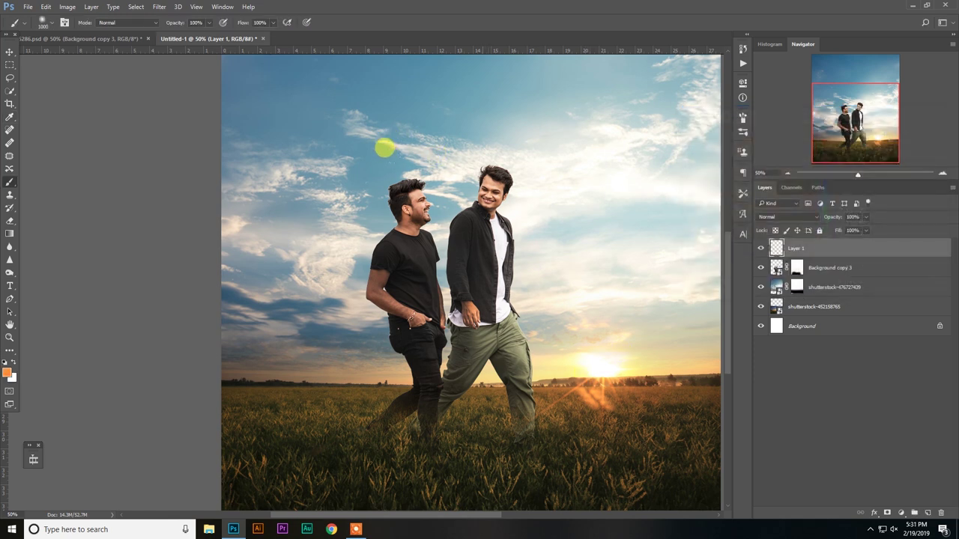
Paint a soft orange glow over the right man, then a smaller white dab on his chest.
click(484, 243)
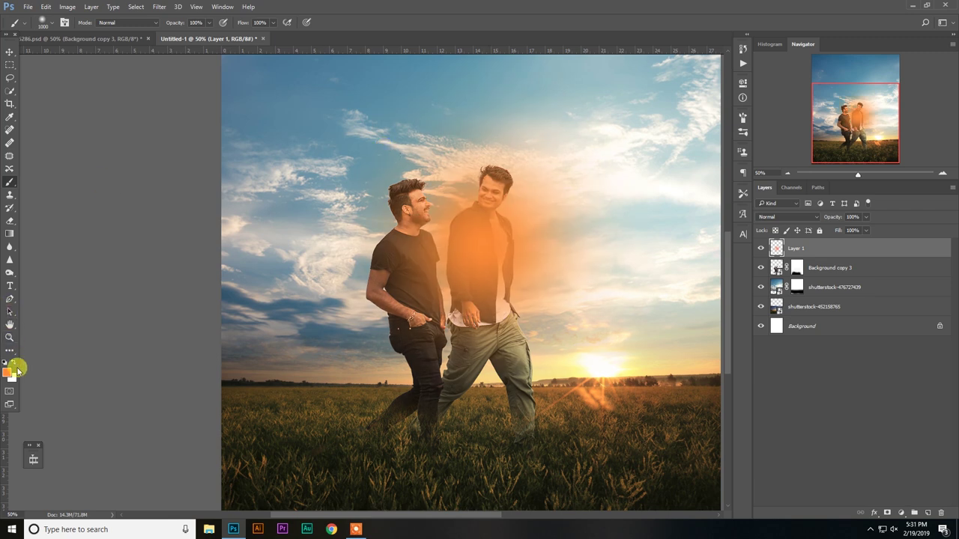
click(13, 362)
key(bracketleft)
key(bracketleft)
click(473, 250)
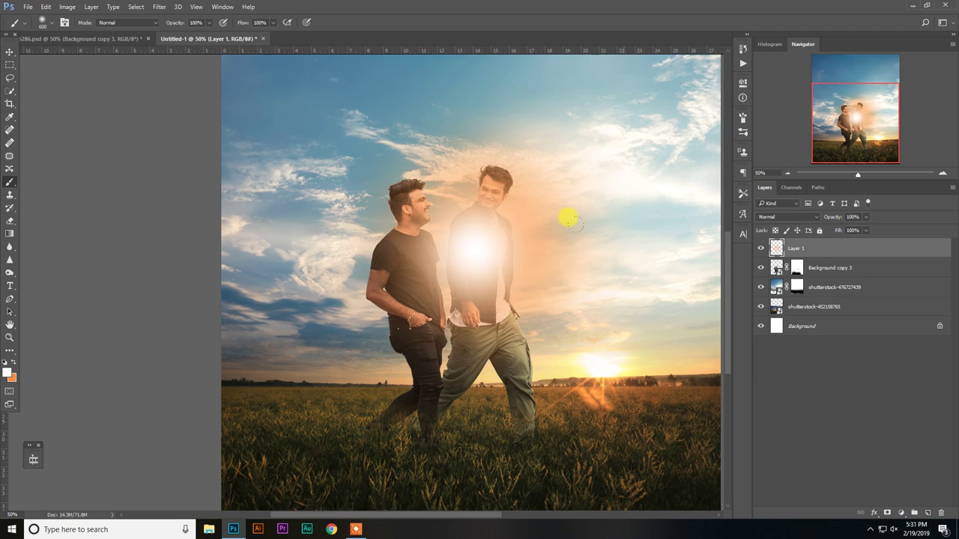
click(9, 53)
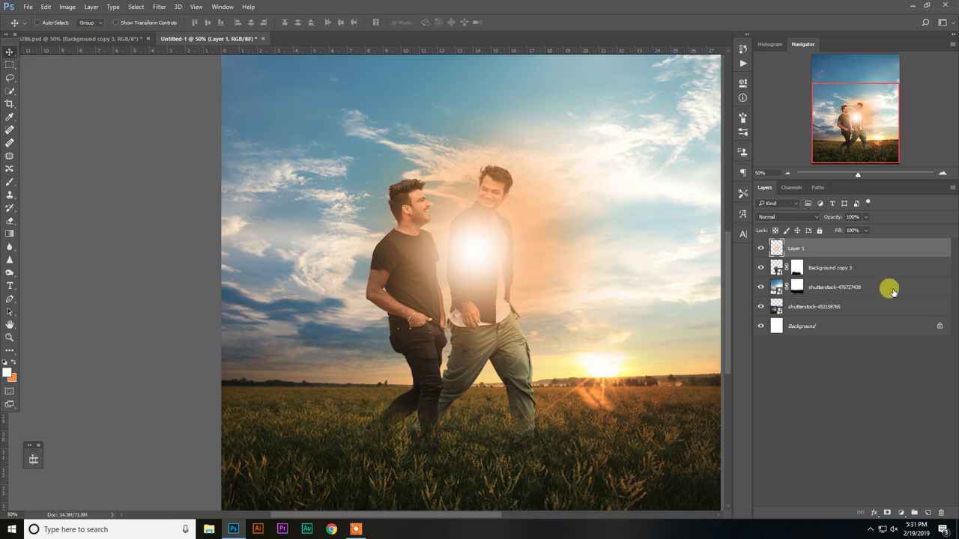
Clip Layer 1 to the men's layer, then enlarge and reposition the glow.
right_click(825, 257)
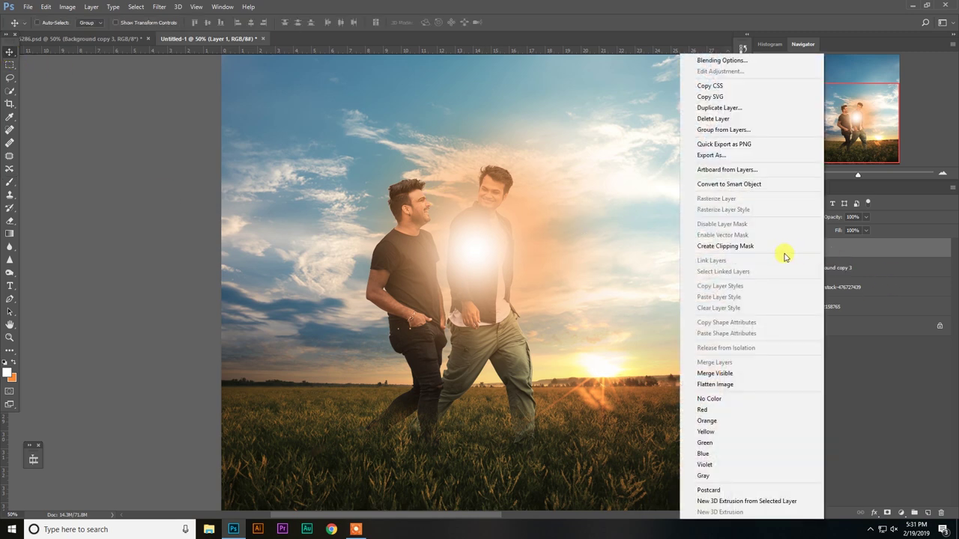
click(764, 247)
key(ctrl+t)
drag(681, 445, 416, 357)
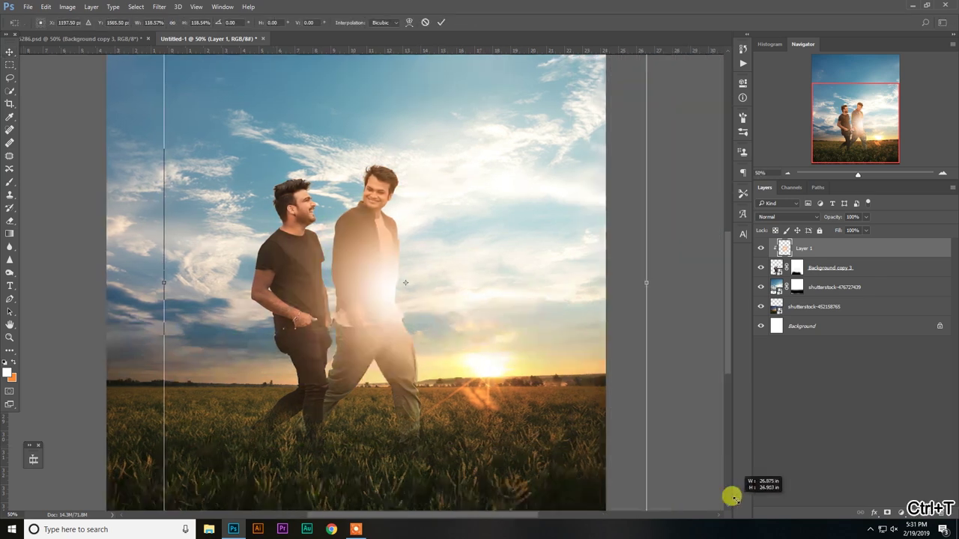
drag(176, 301, 561, 255)
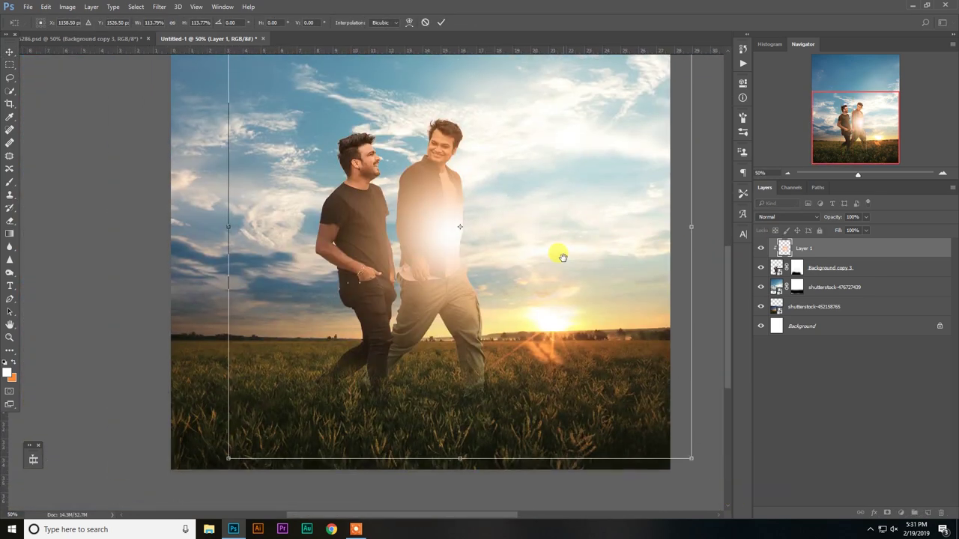
drag(449, 265, 460, 253)
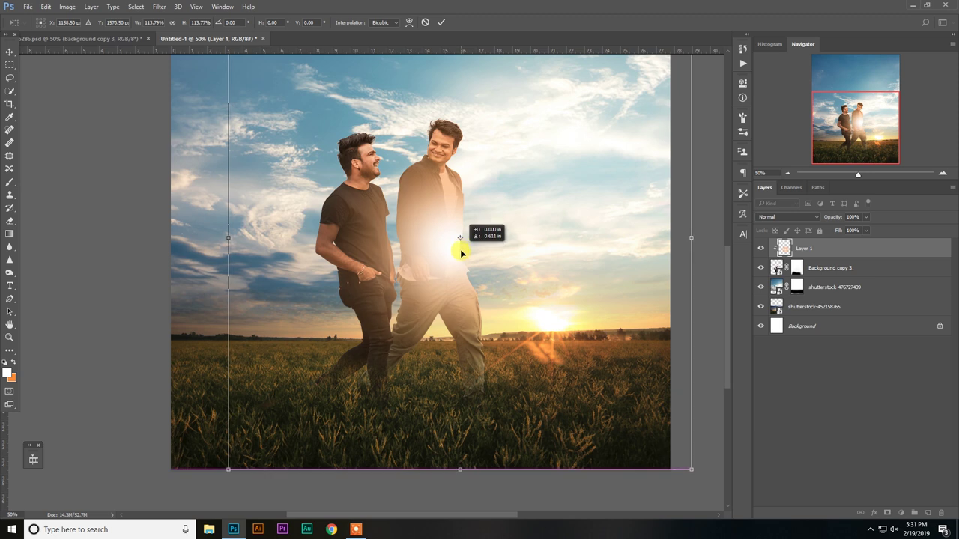
drag(460, 254, 460, 252)
key(Return)
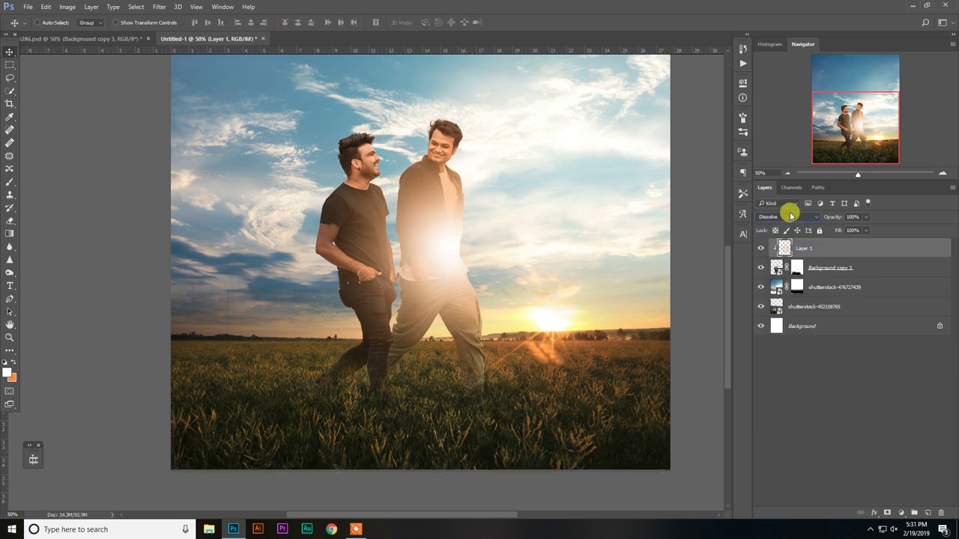
Set the glow layer's blend mode to Hard Light.
scroll(790, 216, down, 2)
scroll(790, 216, down, 2)
scroll(790, 216, down, 1)
scroll(790, 216, down, 1)
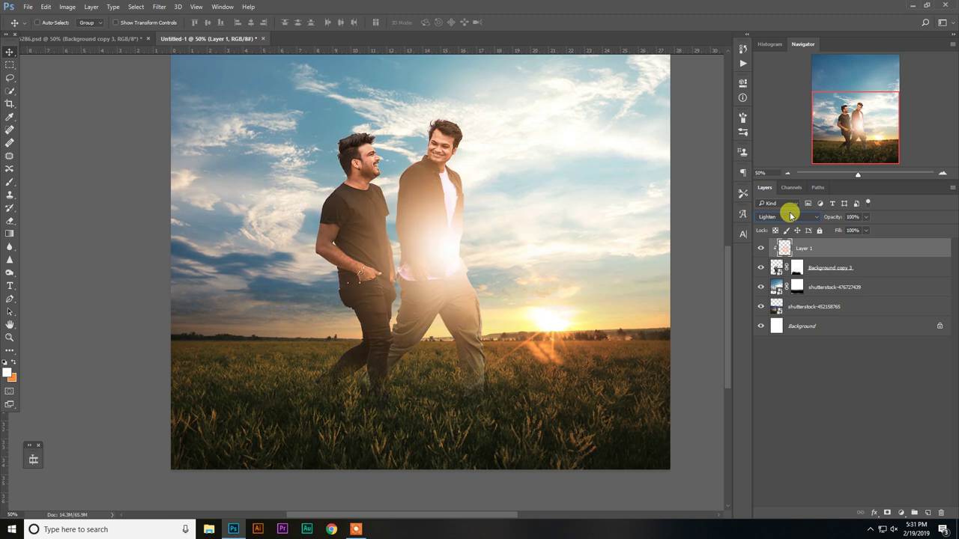
scroll(790, 216, up, 1)
scroll(790, 216, down, 2)
scroll(790, 216, down, 1)
scroll(790, 215, down, 2)
scroll(790, 216, down, 1)
scroll(790, 215, down, 1)
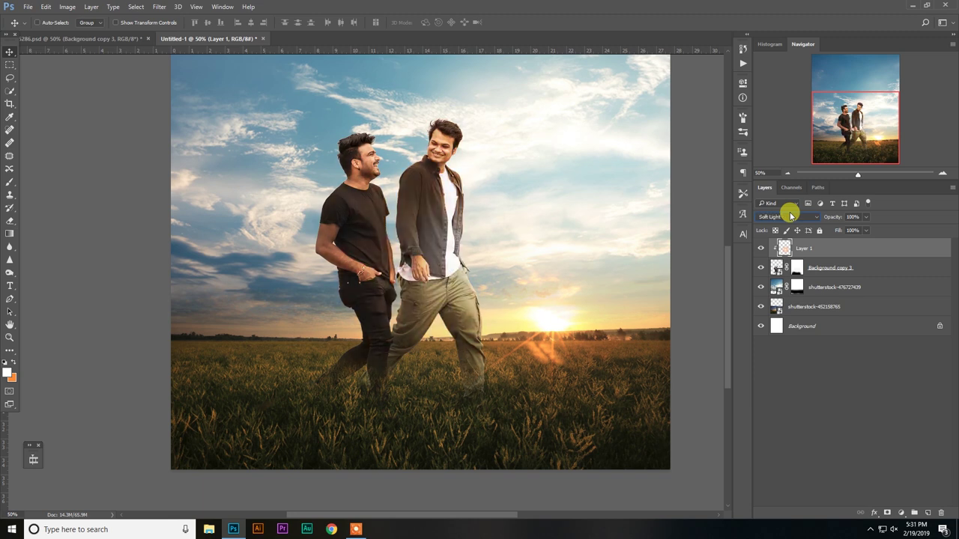
scroll(790, 216, down, 1)
scroll(790, 216, up, 1)
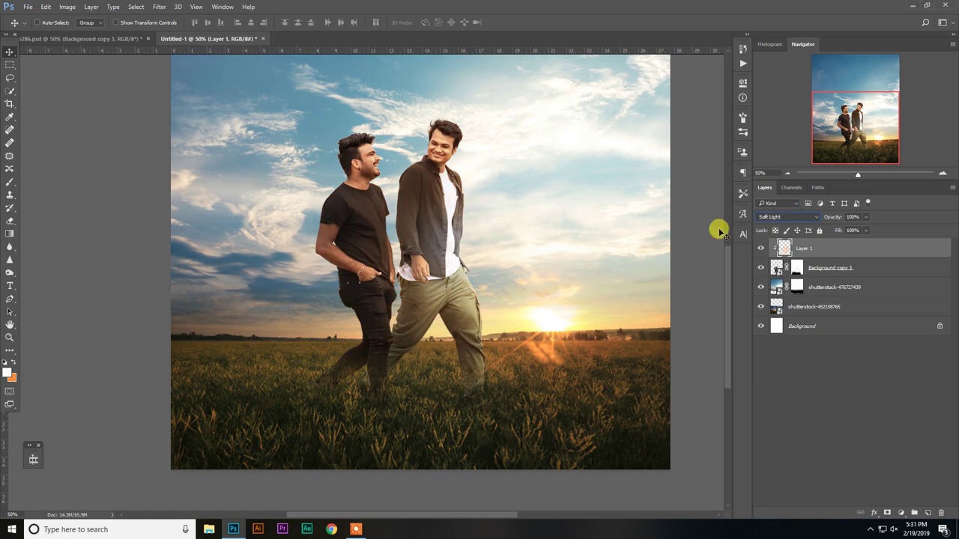
key(Down)
Drag the orange glow toward the setting sun.
mouse_move(470, 268)
mouse_down()
mouse_move(534, 283)
mouse_move(529, 292)
mouse_up()
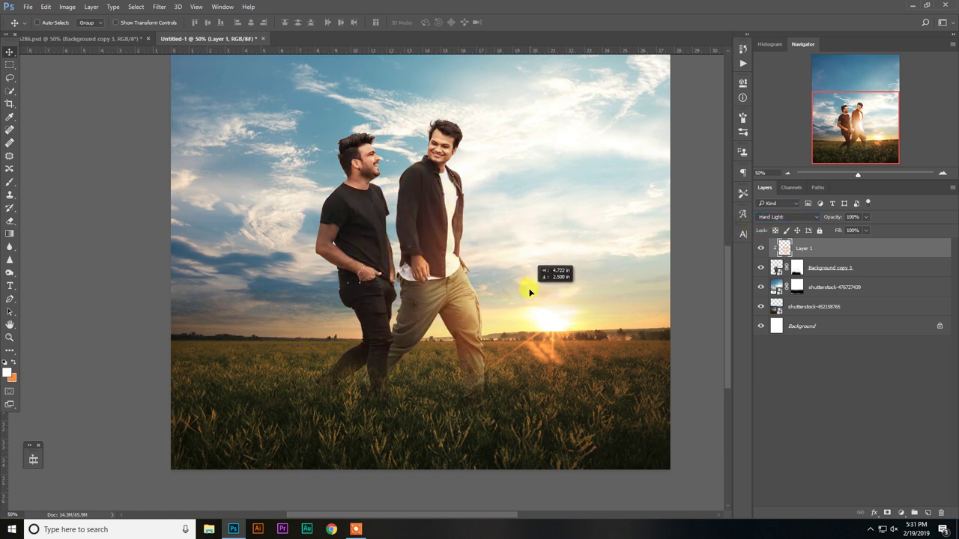
click(10, 337)
scroll(377, 302, down, 3)
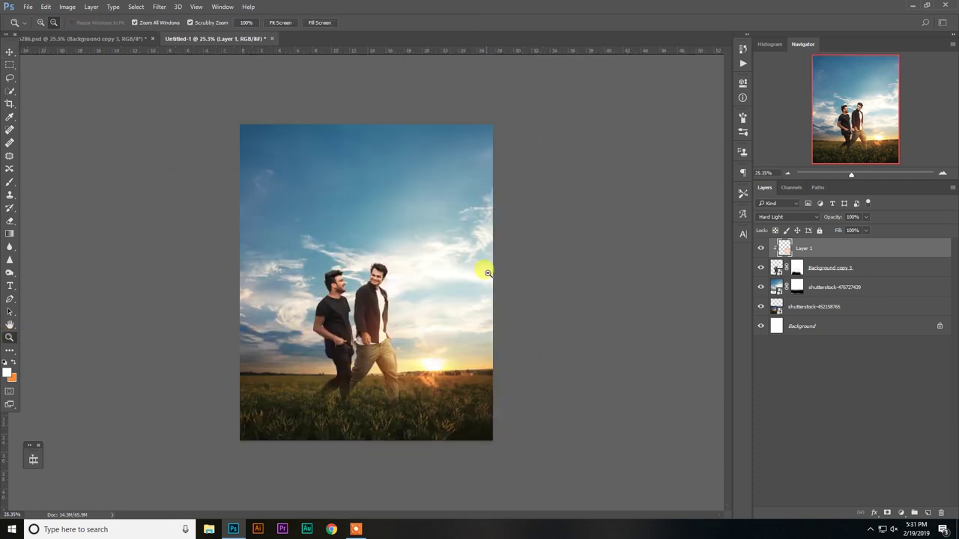
key(ctrl+t)
drag(371, 296, 460, 352)
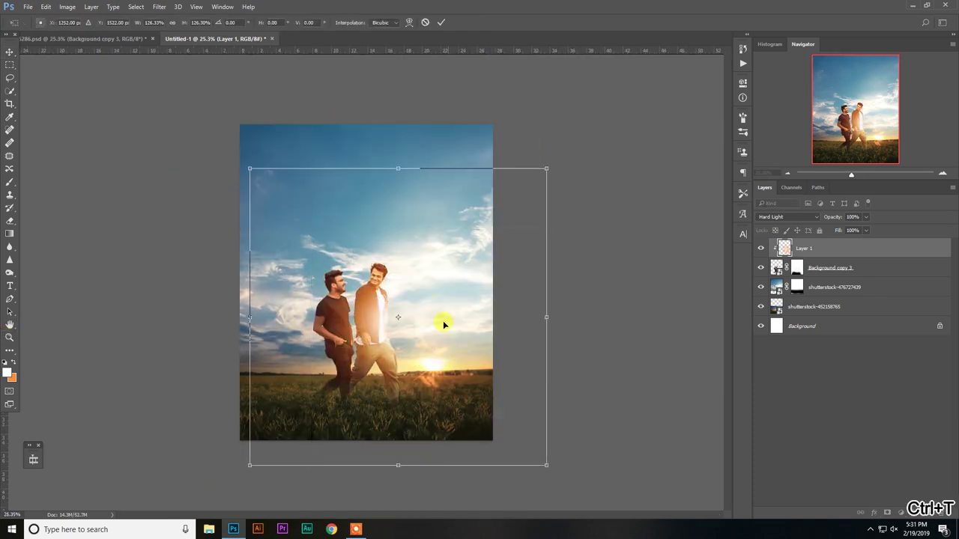
drag(461, 351, 468, 345)
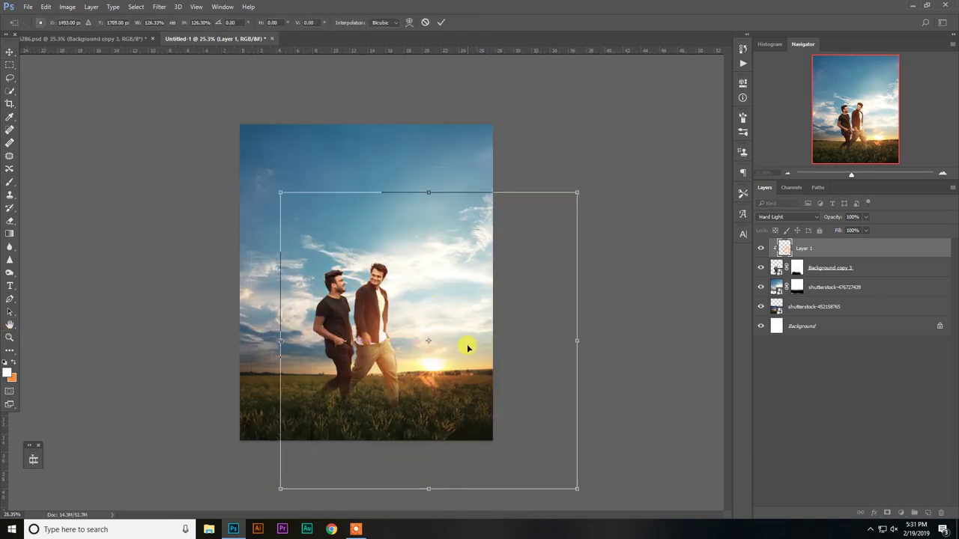
key(Return)
key(z)
click(418, 347)
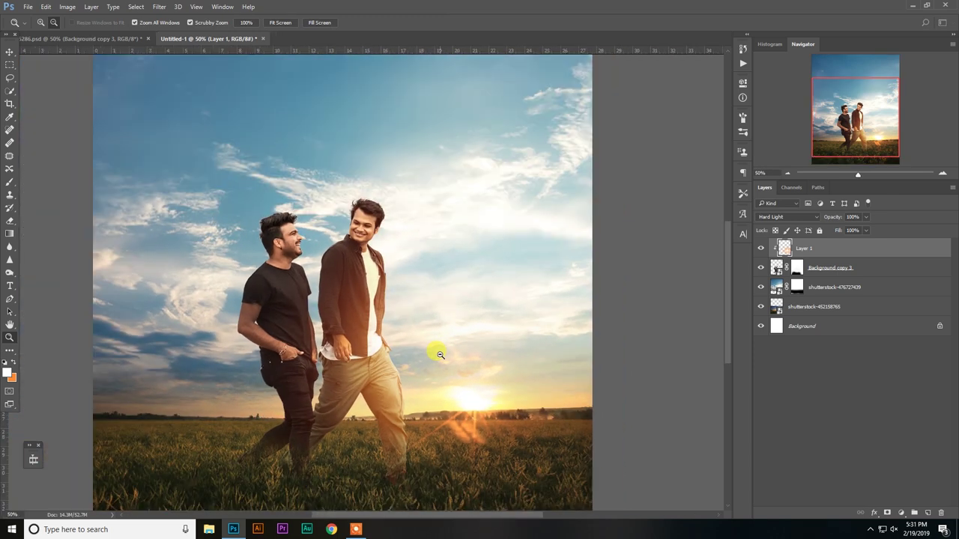
click(864, 218)
drag(856, 229, 840, 231)
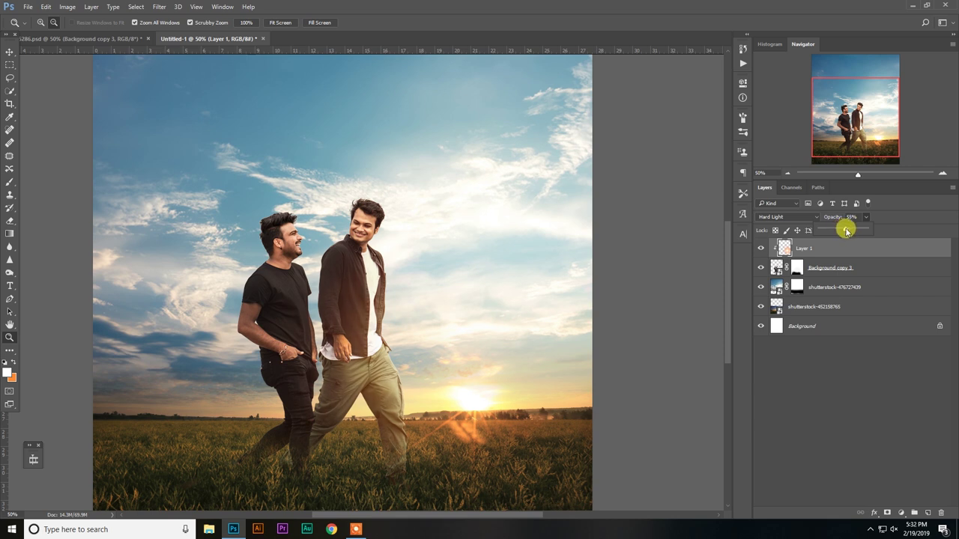
alt+click(300, 243)
alt+click(356, 285)
alt+click(363, 303)
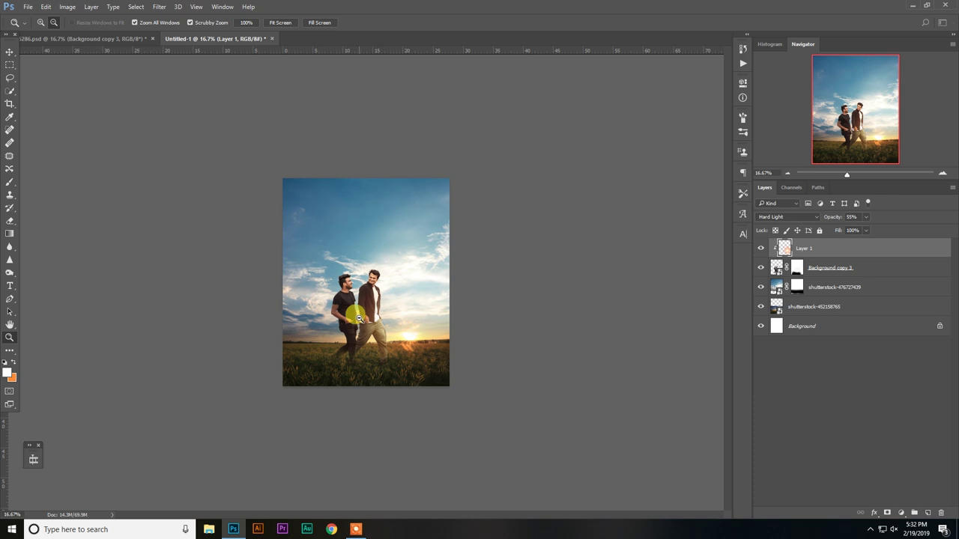
click(358, 318)
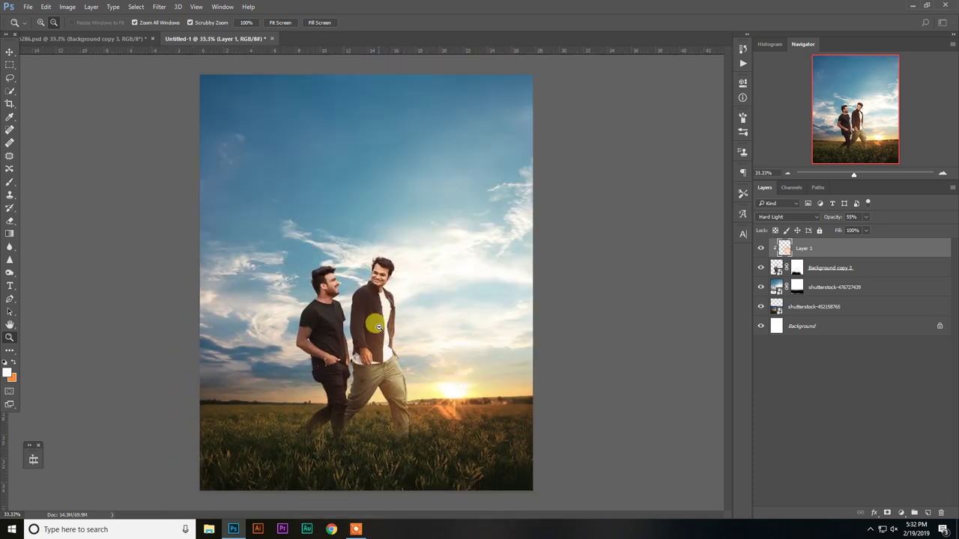
drag(378, 328, 401, 342)
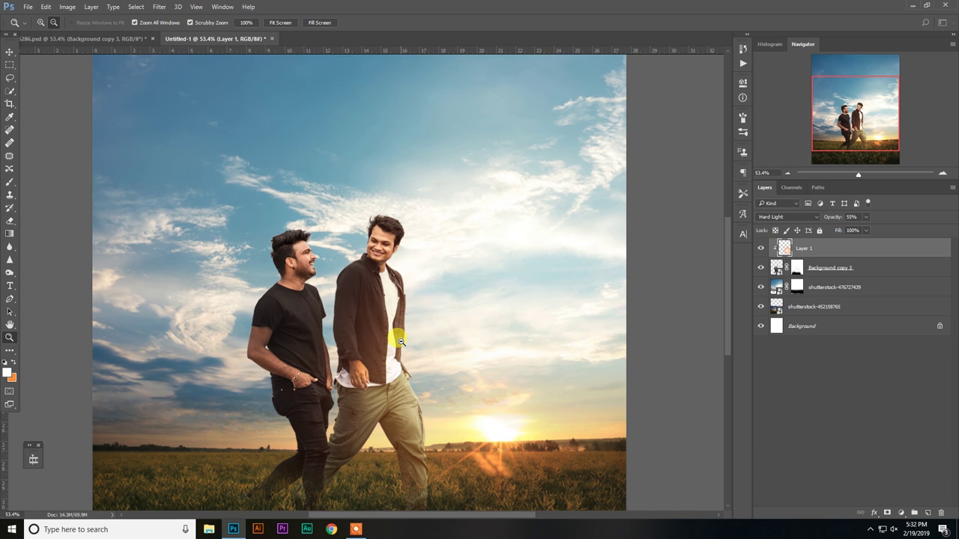
alt+click(391, 314)
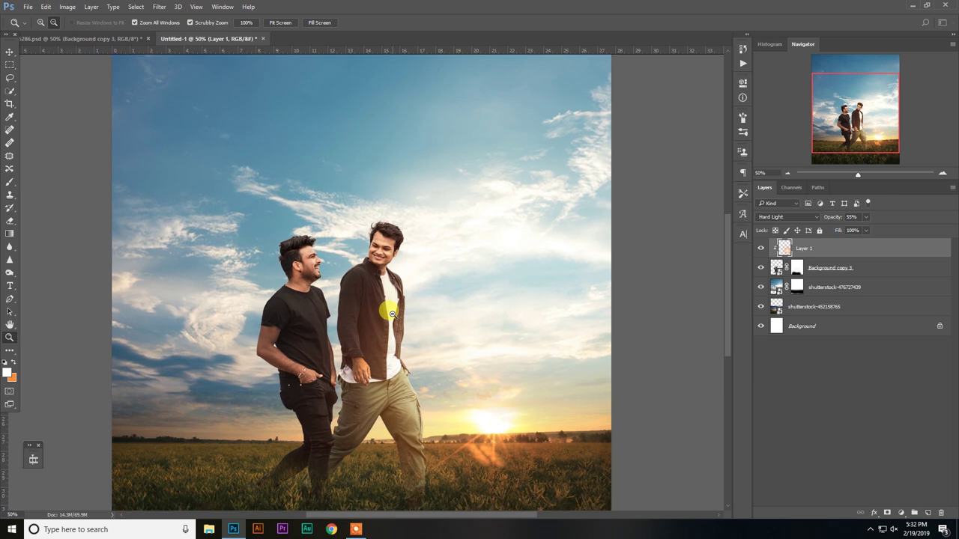
alt+click(439, 302)
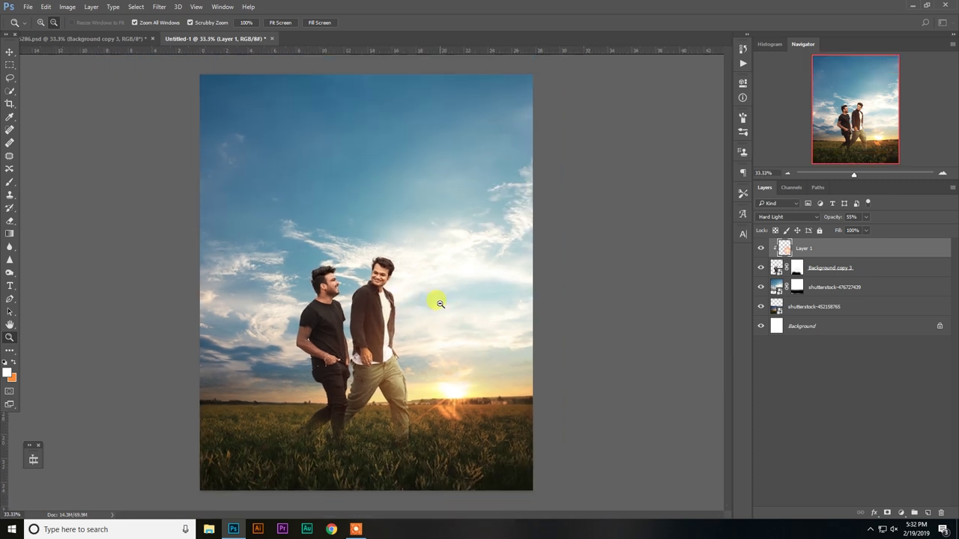
click(10, 52)
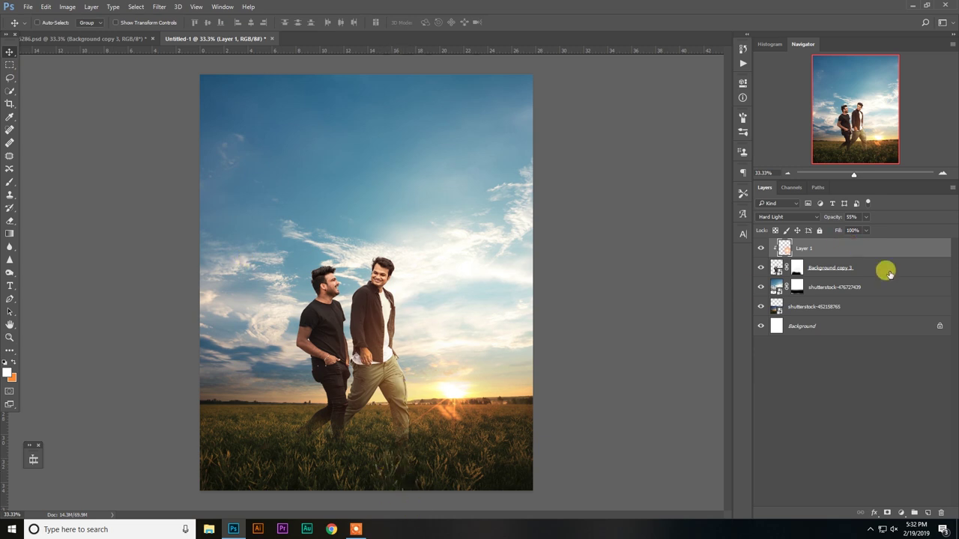
On a new Layer 2, draw a dark gradient up from the bottom and stretch it to the horizon.
click(927, 513)
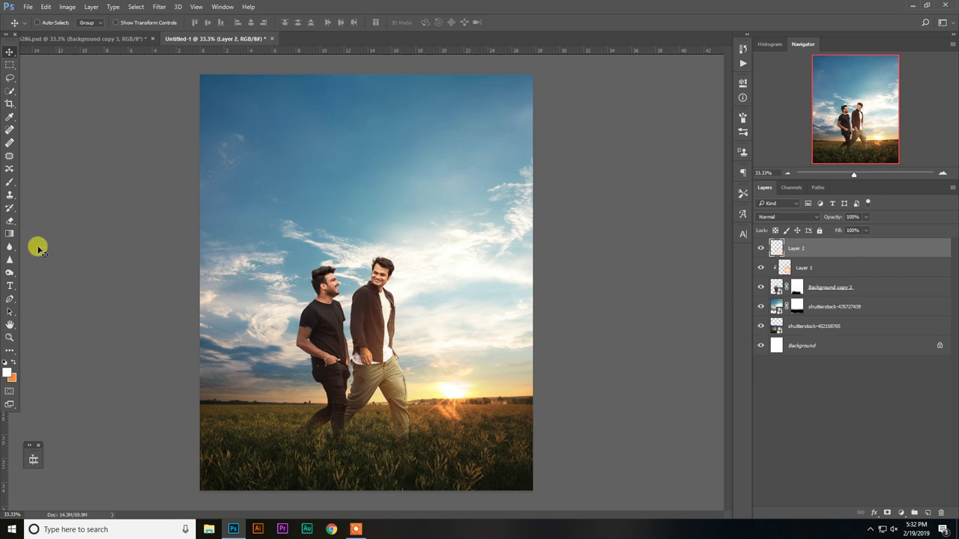
click(9, 233)
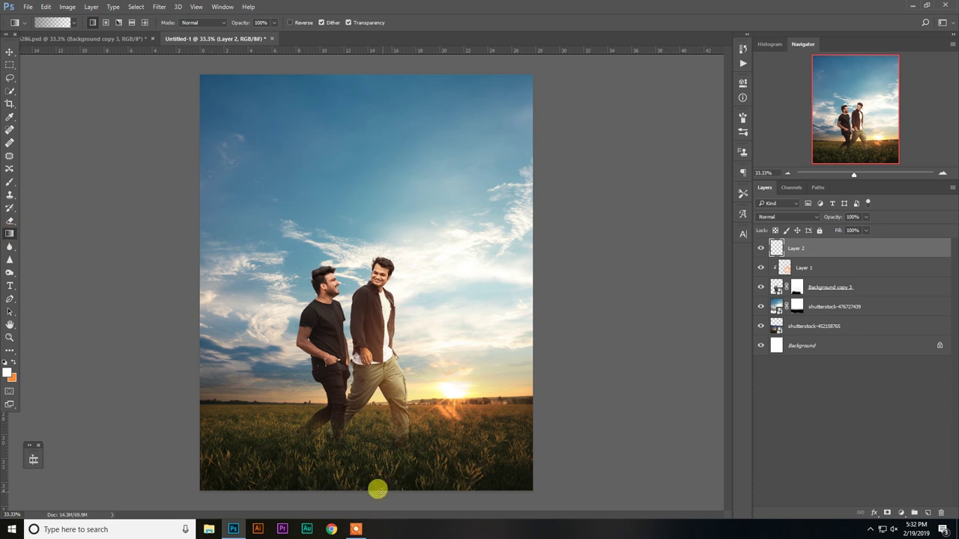
drag(367, 488, 366, 398)
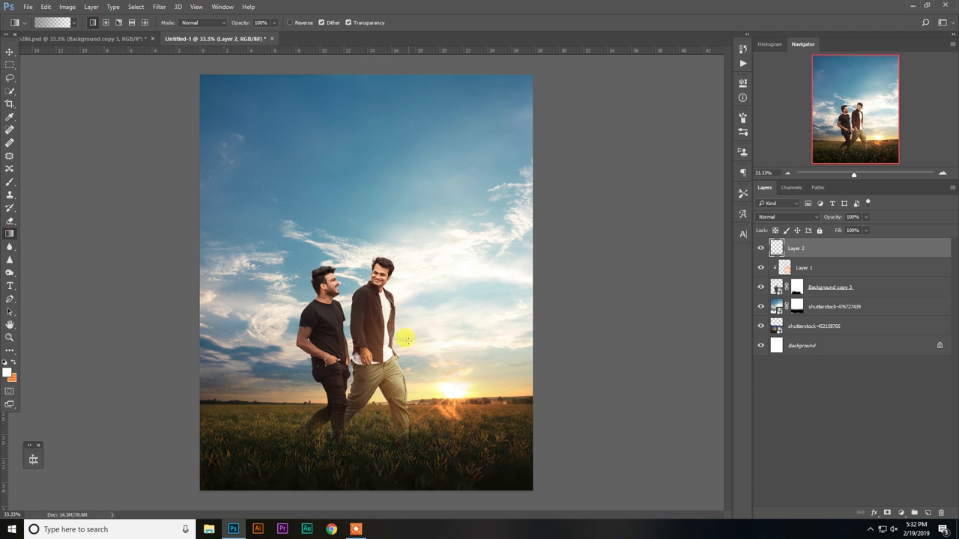
key(ctrl+t)
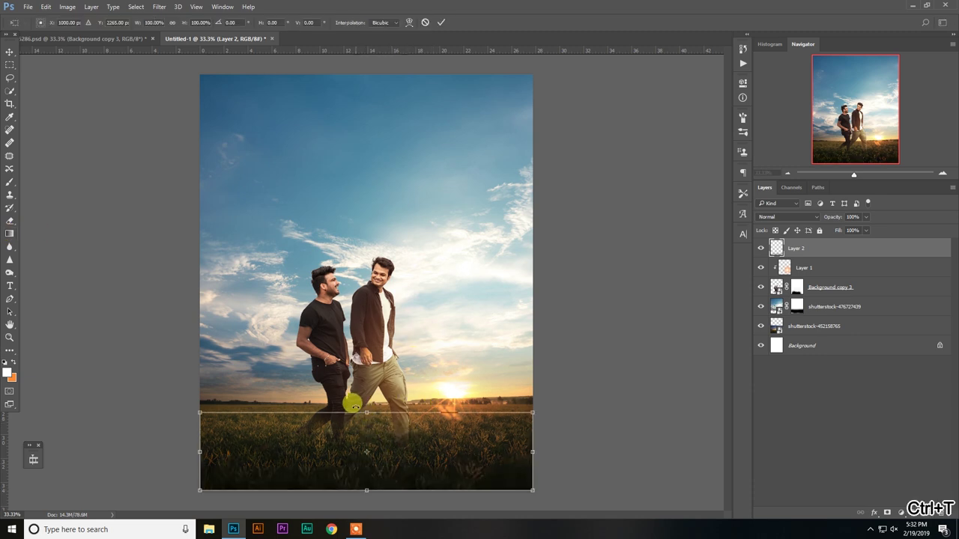
mouse_move(366, 412)
mouse_down()
mouse_move(362, 366)
mouse_move(360, 398)
mouse_up()
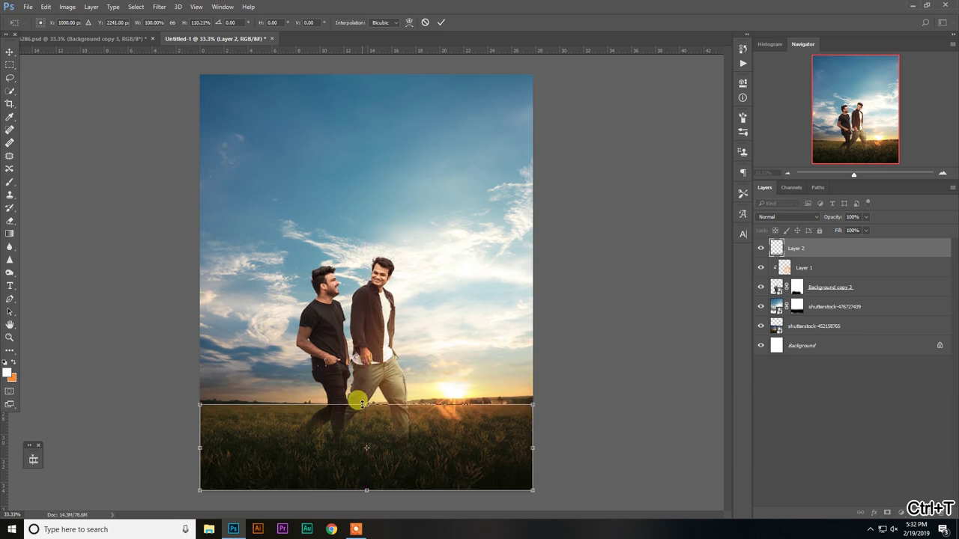
key(Return)
click(10, 337)
drag(310, 343, 432, 370)
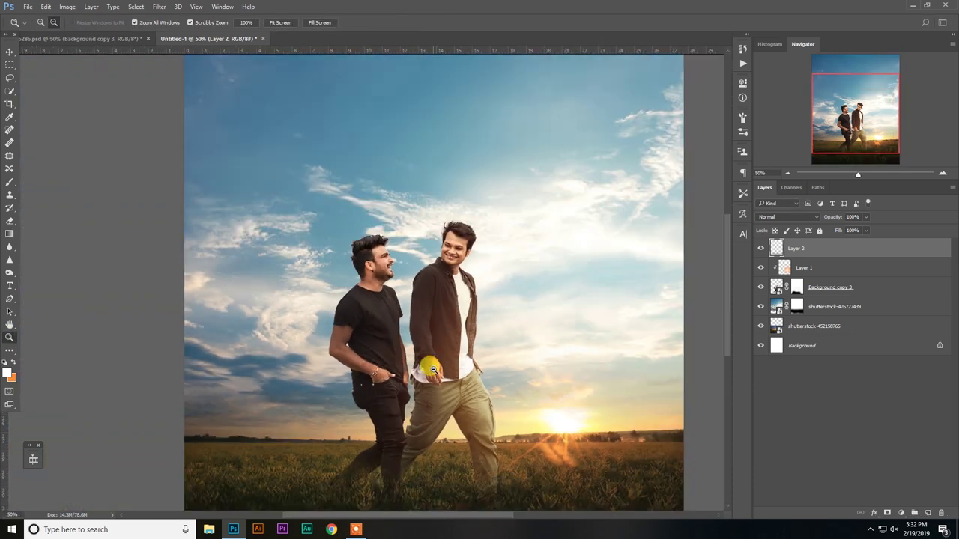
alt+click(432, 320)
alt+click(432, 320)
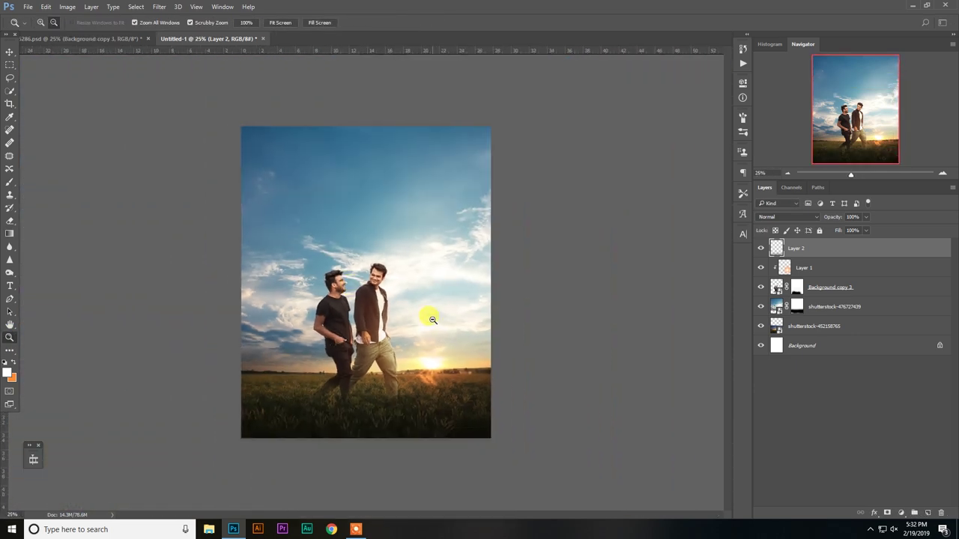
key(ctrl+plus)
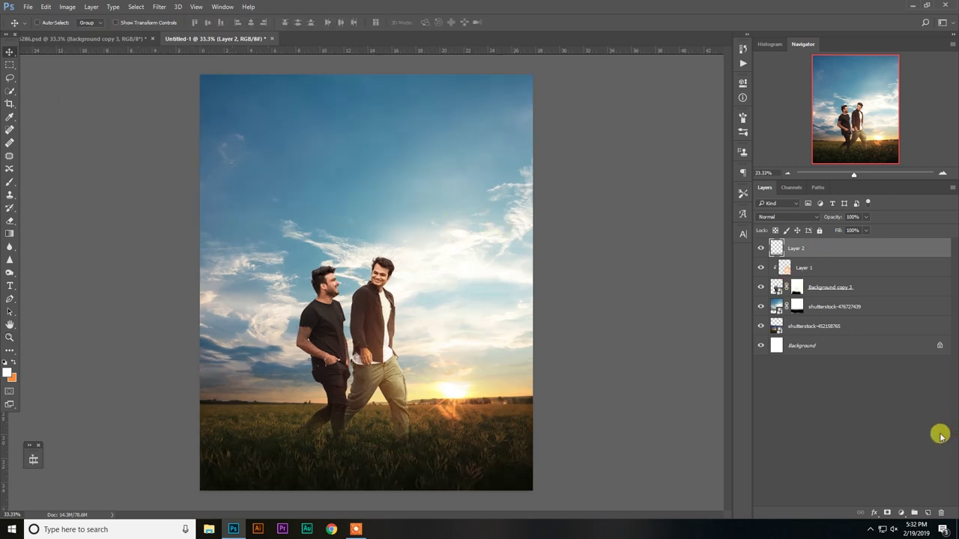
Add Color Balance 1, shifting midtones toward red, easing green back and pulling back from yellow.
click(901, 514)
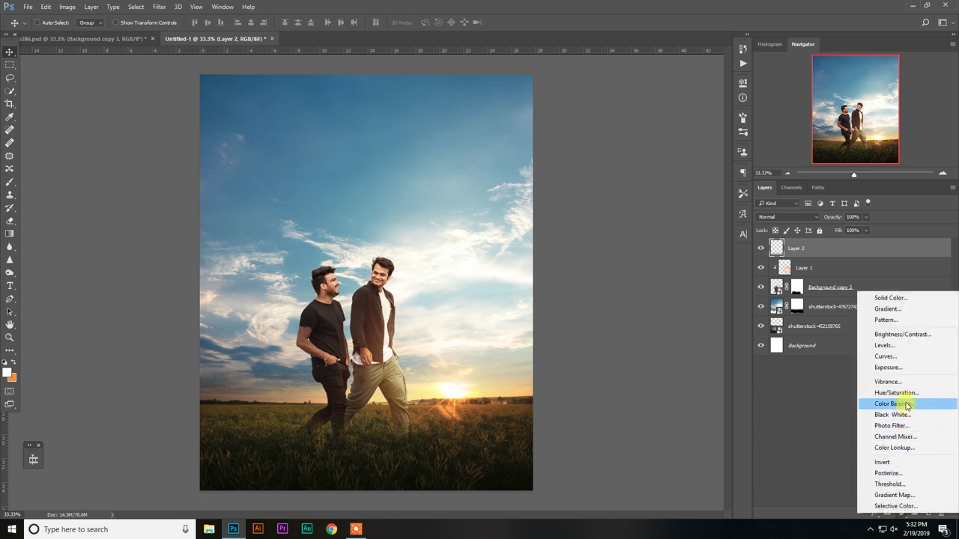
click(902, 404)
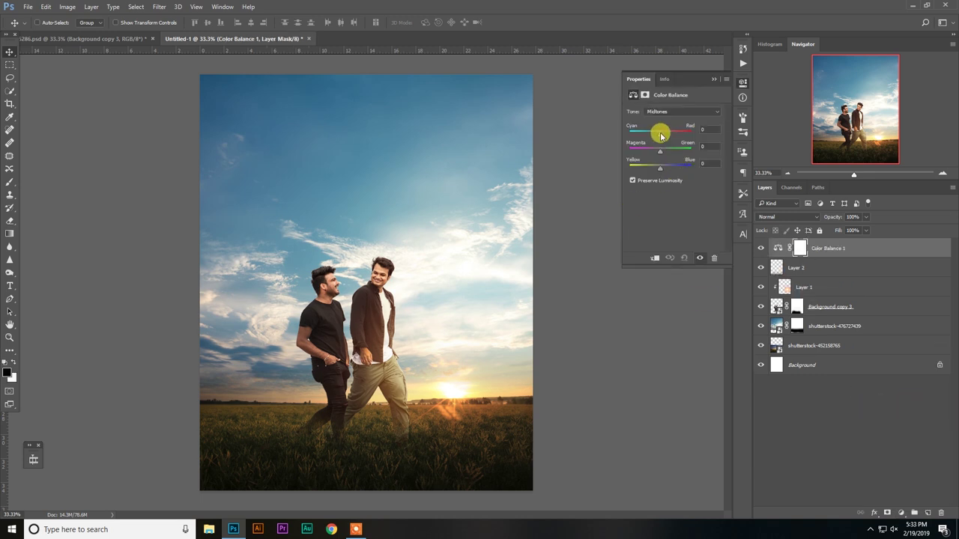
drag(663, 135, 671, 137)
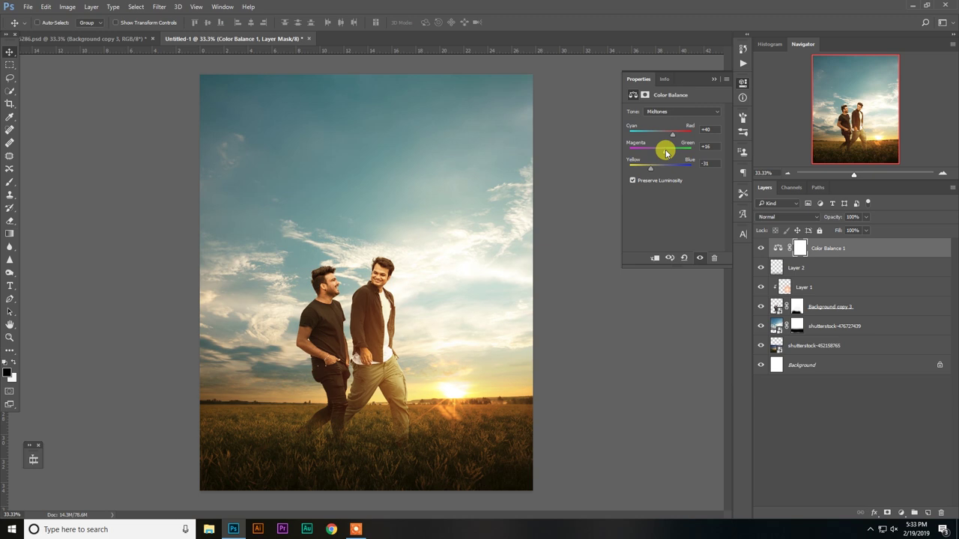
drag(666, 153, 664, 151)
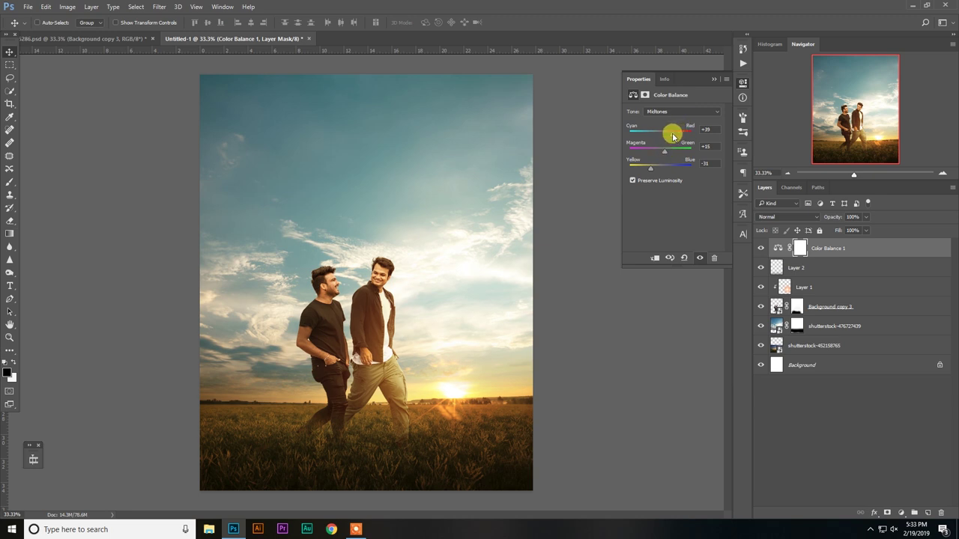
click(654, 170)
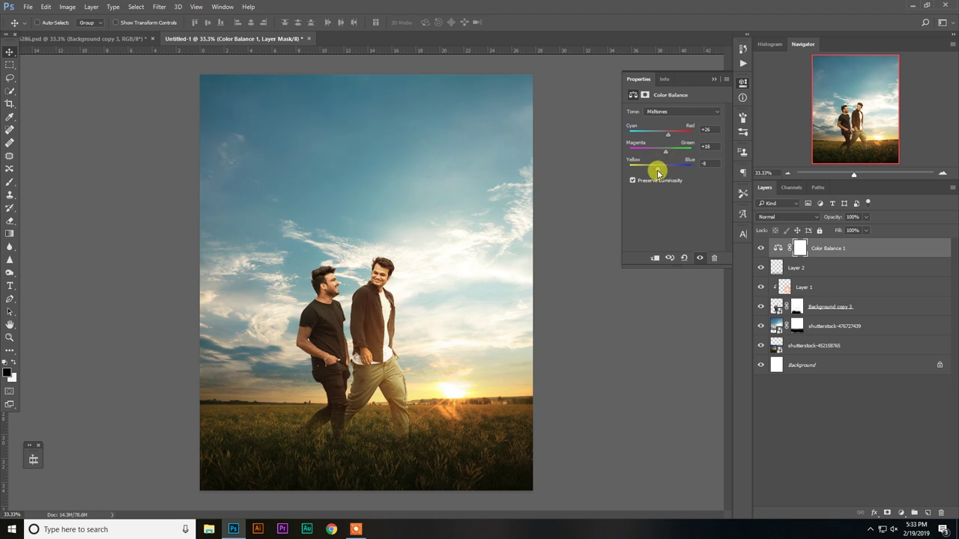
drag(663, 172, 665, 172)
click(713, 79)
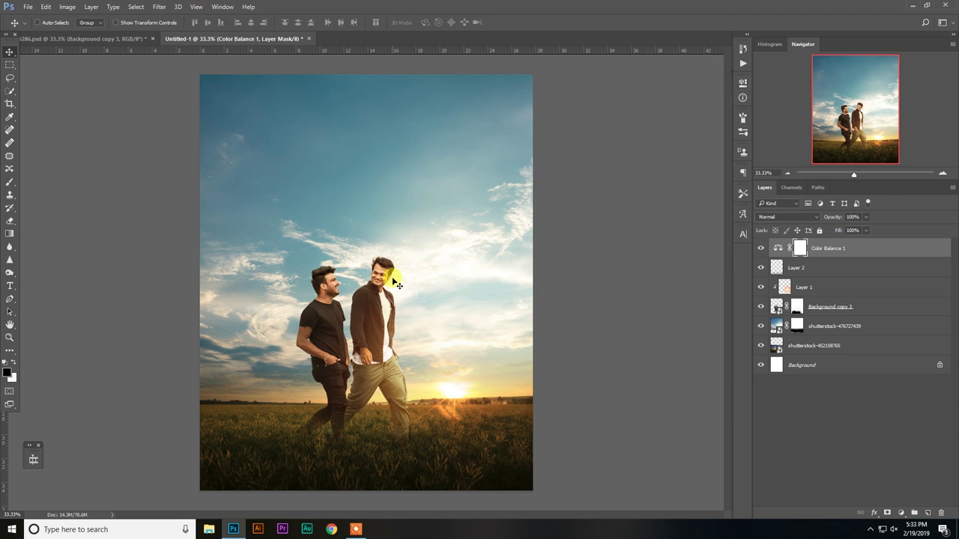
click(9, 337)
mouse_move(132, 327)
mouse_down()
mouse_move(415, 325)
mouse_move(436, 338)
mouse_up()
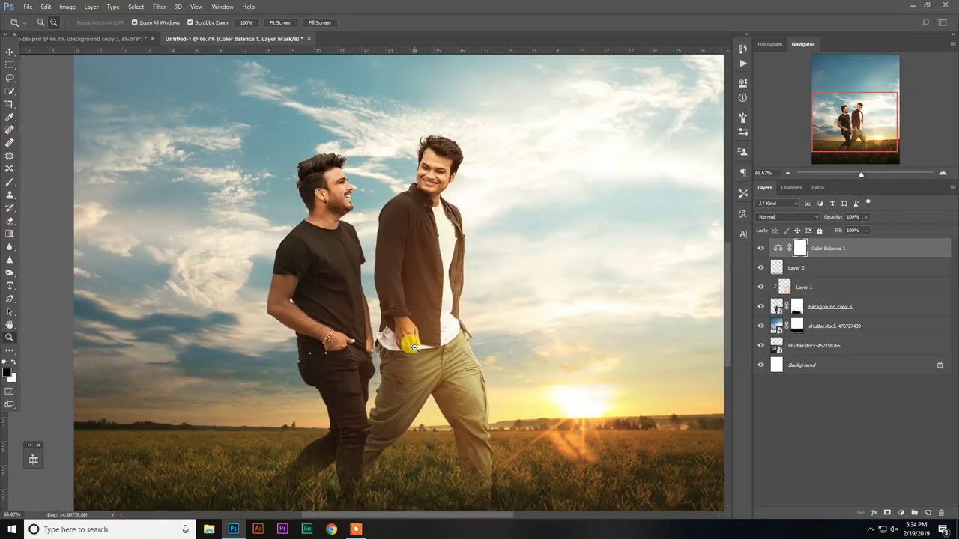
scroll(414, 346, down, 2)
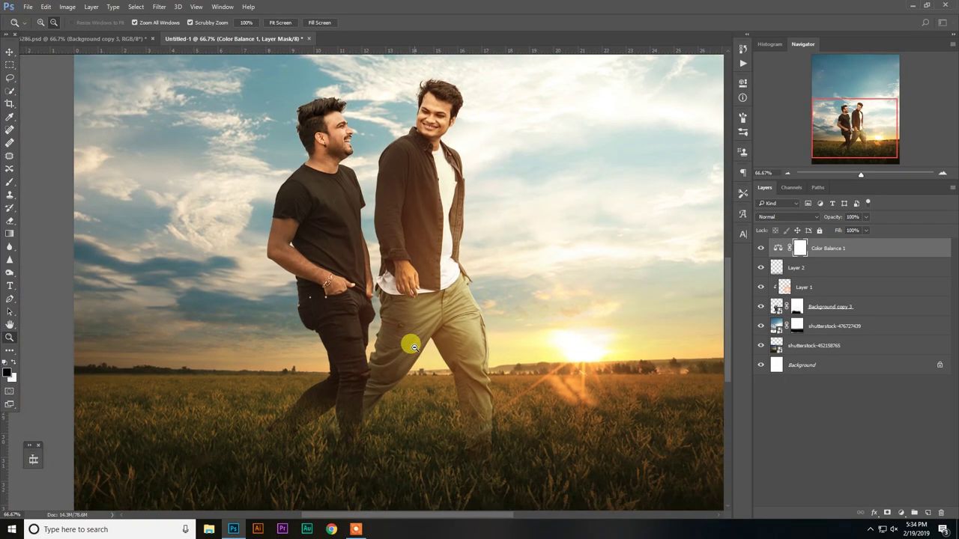
scroll(414, 347, down, 2)
scroll(414, 347, down, 1)
scroll(487, 349, down, 1)
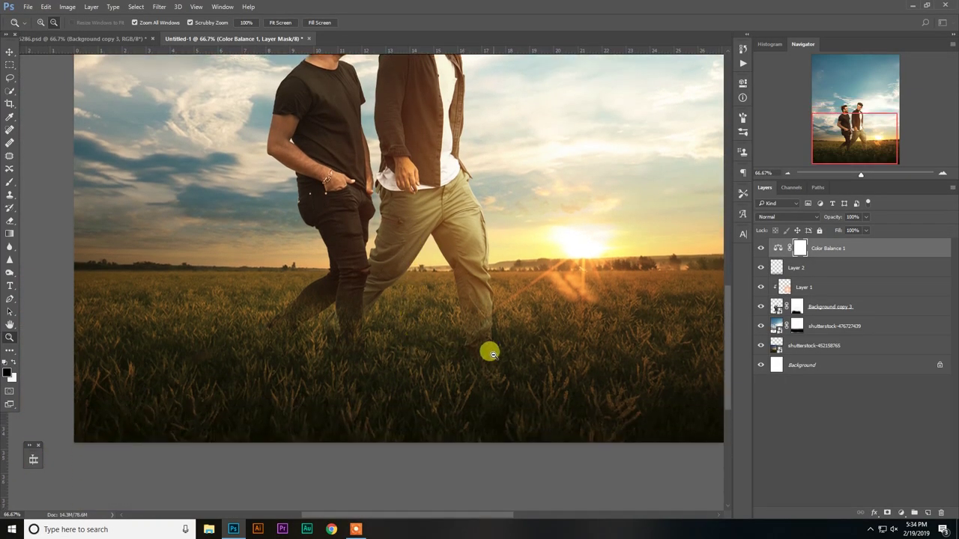
click(486, 345)
drag(486, 344, 457, 284)
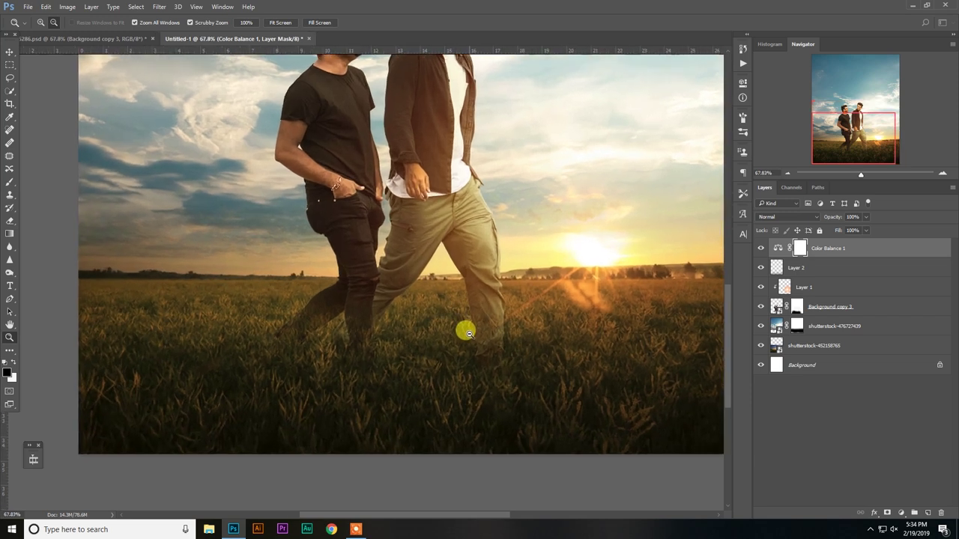
scroll(457, 285, up, 2)
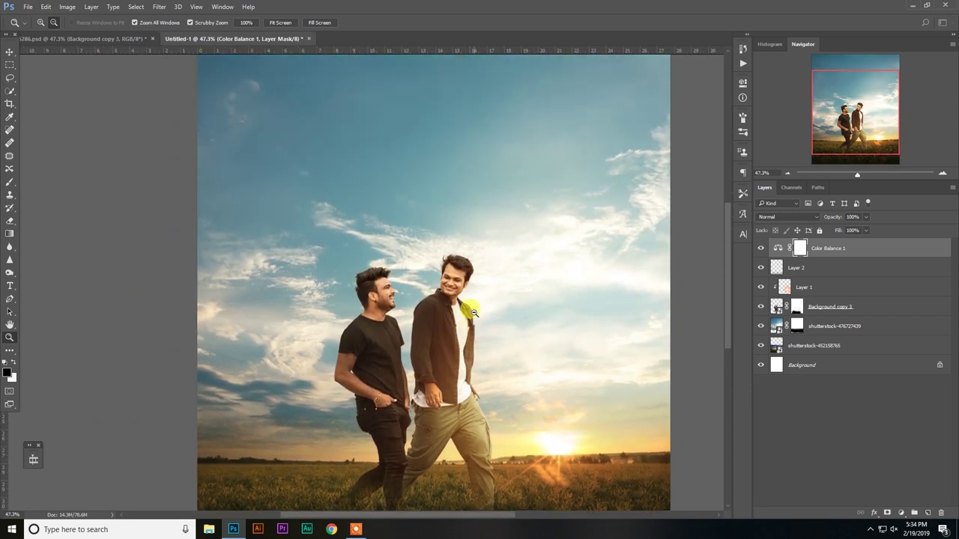
scroll(454, 240, up, 2)
click(860, 252)
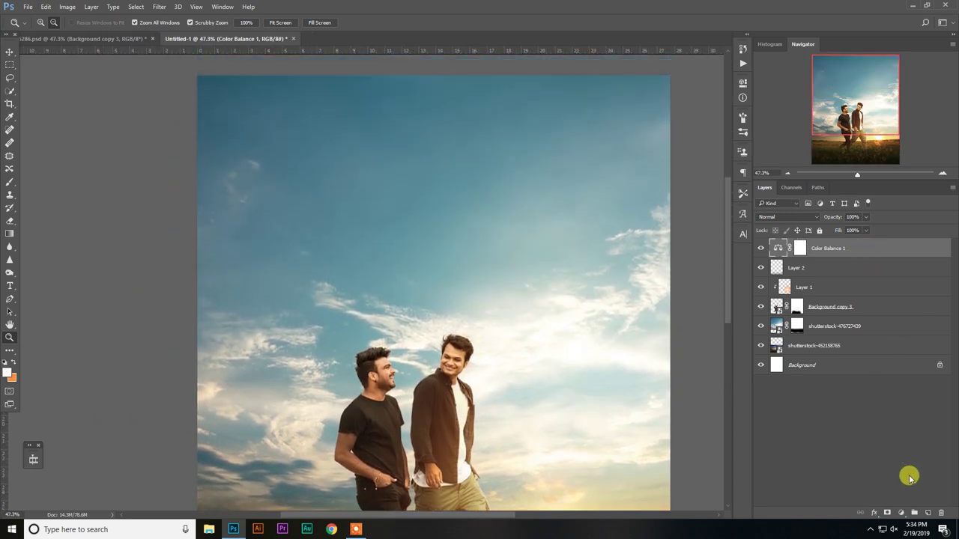
Add a Levels adjustment layer with black input 15 and white input 253.
click(901, 513)
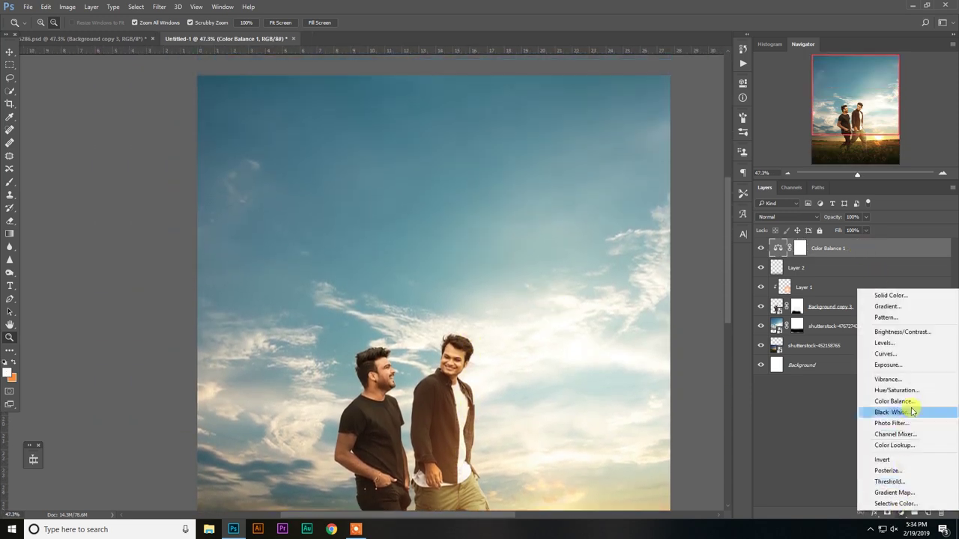
click(884, 343)
drag(645, 183, 647, 184)
drag(719, 182, 718, 183)
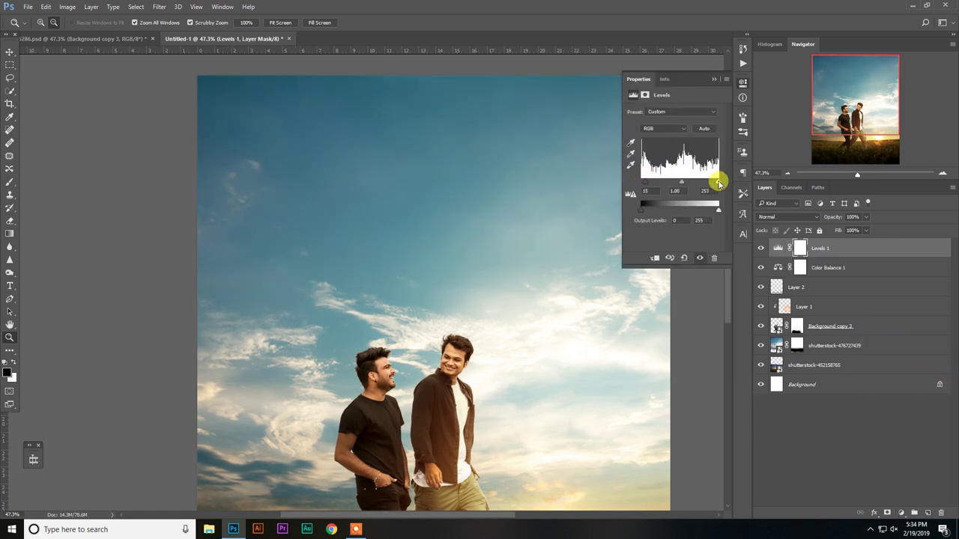
click(714, 80)
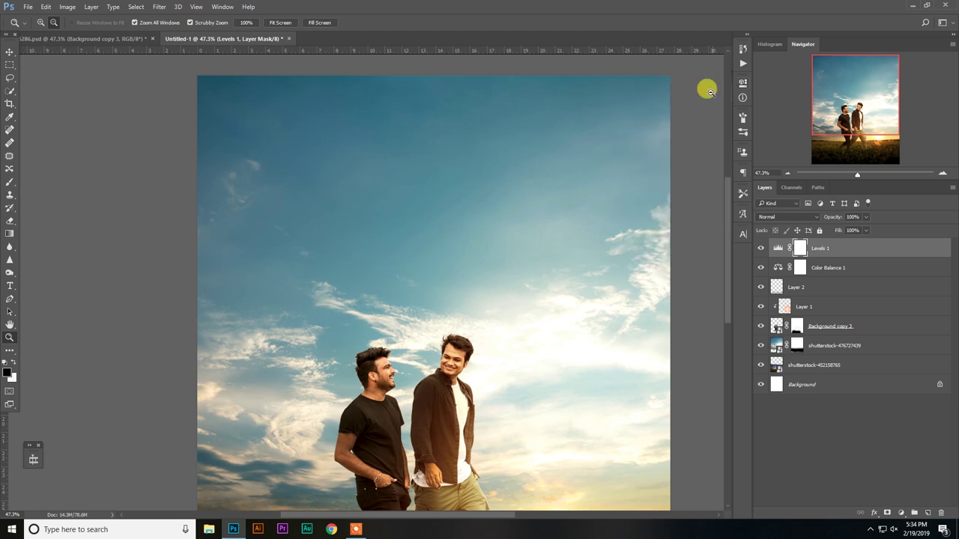
drag(457, 386, 444, 350)
alt+click(444, 350)
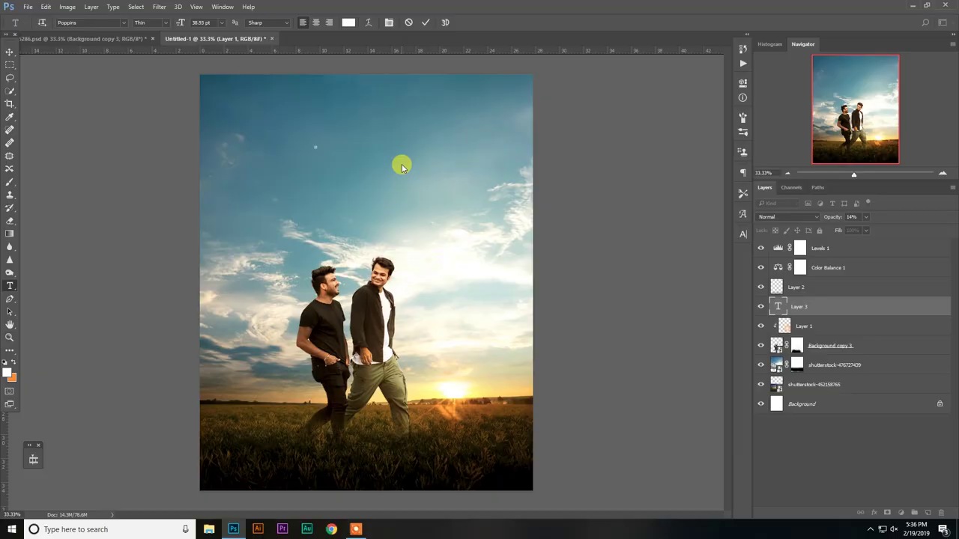
Set the title text in the Jullian script font and scale it up.
key(ctrl+a)
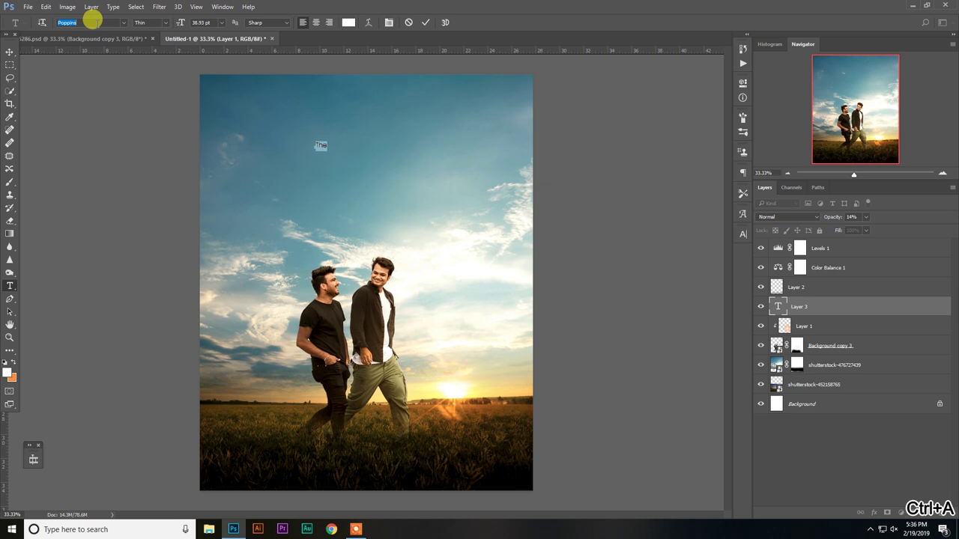
text(Jul)
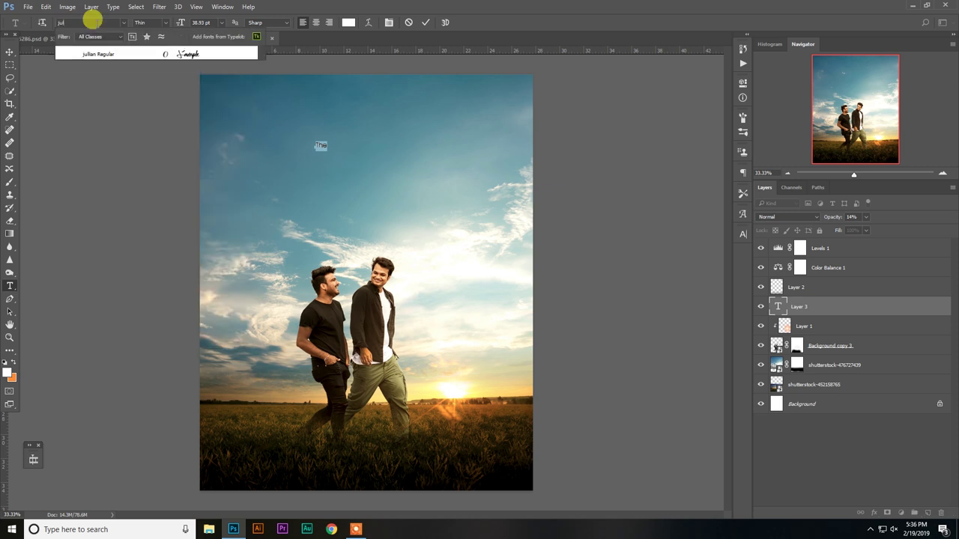
click(84, 54)
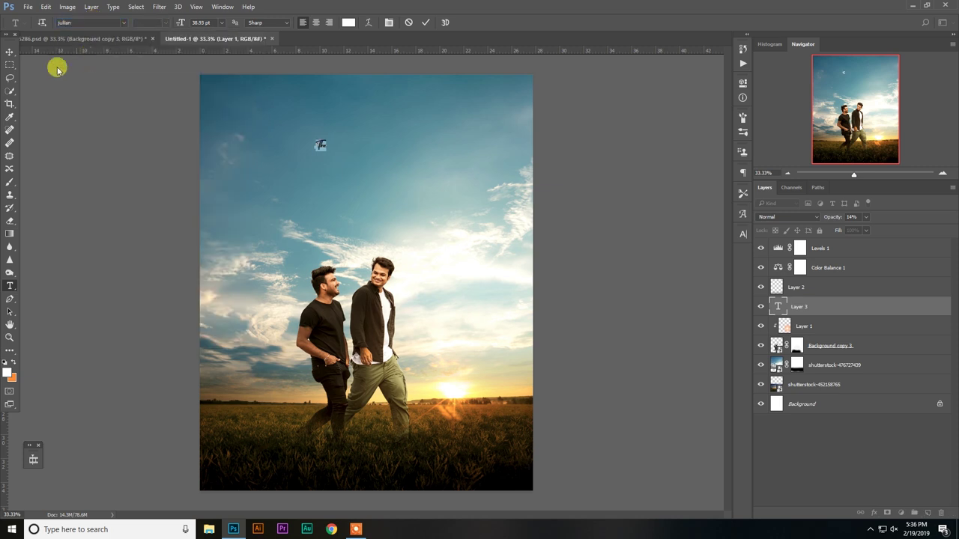
click(13, 51)
key(ctrl+t)
drag(325, 149, 398, 215)
mouse_move(396, 140)
mouse_down()
mouse_move(378, 139)
mouse_move(332, 247)
mouse_up()
key(Return)
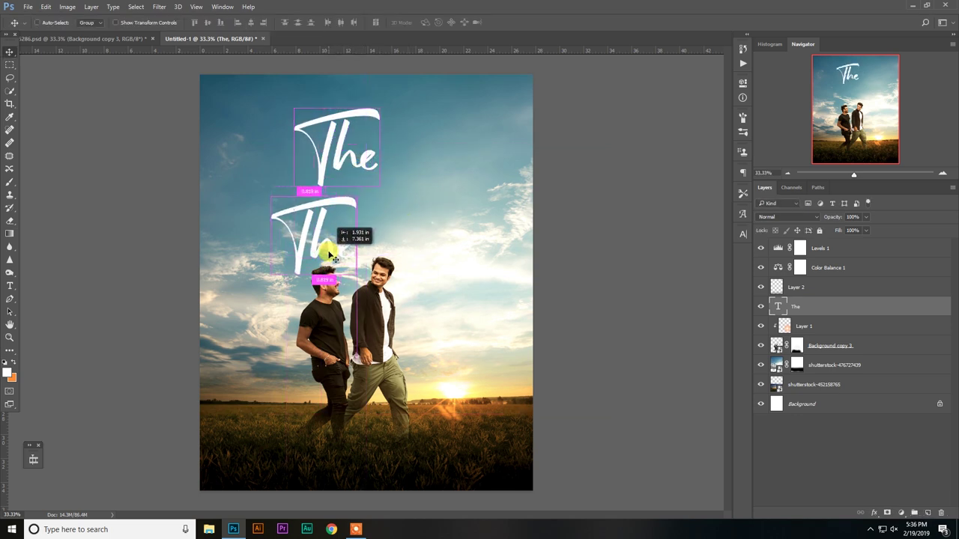
Make the upper word a lowercase 'the' and shift it up and right.
click(10, 281)
drag(334, 147, 294, 144)
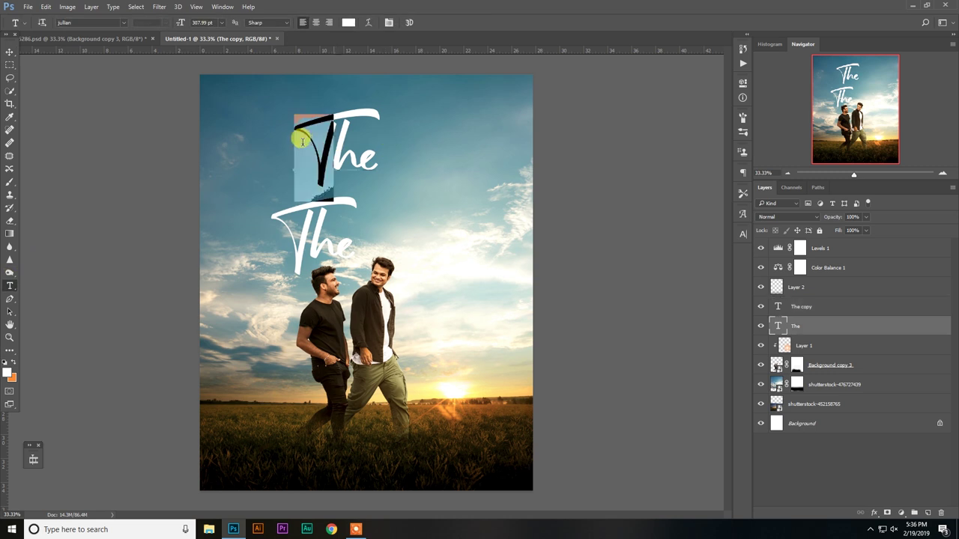
text(t)
click(9, 51)
drag(319, 150, 340, 133)
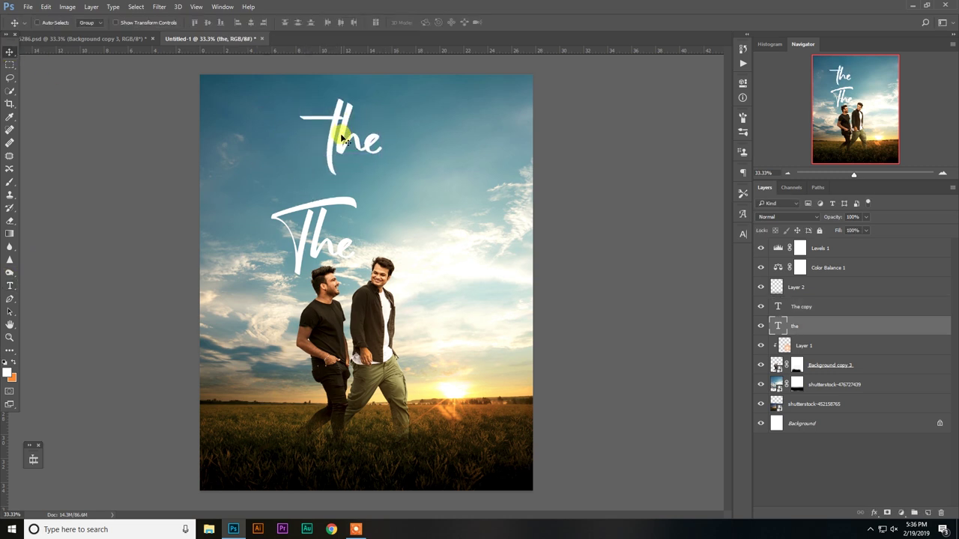
Replace the lower copy's text with 'trip' and start scaling it.
click(10, 285)
click(363, 236)
key(ctrl+a)
text(trip)
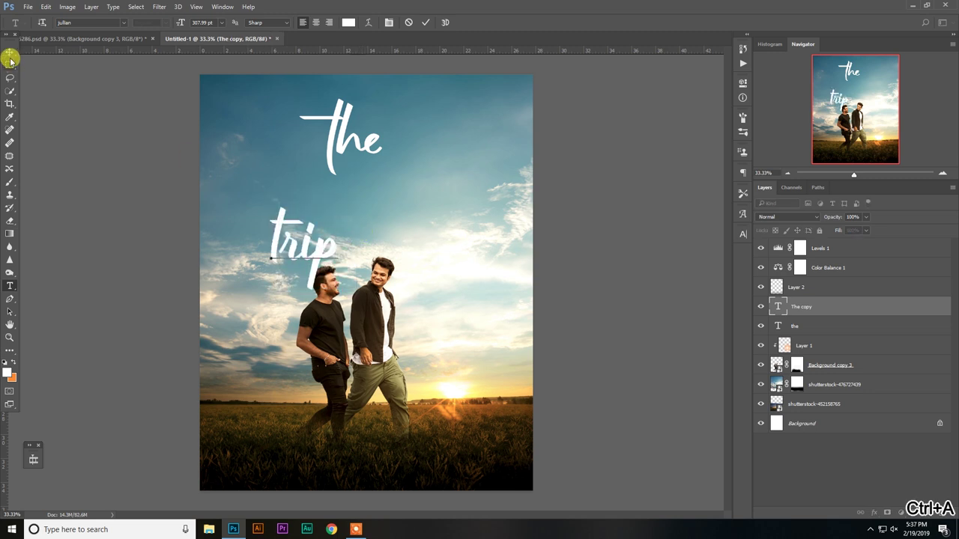
click(9, 51)
key(ctrl+t)
Enlarge 'trip' to about 148% and tuck it snugly under 'the'.
mouse_move(337, 203)
mouse_down()
mouse_move(400, 150)
mouse_move(392, 177)
mouse_up()
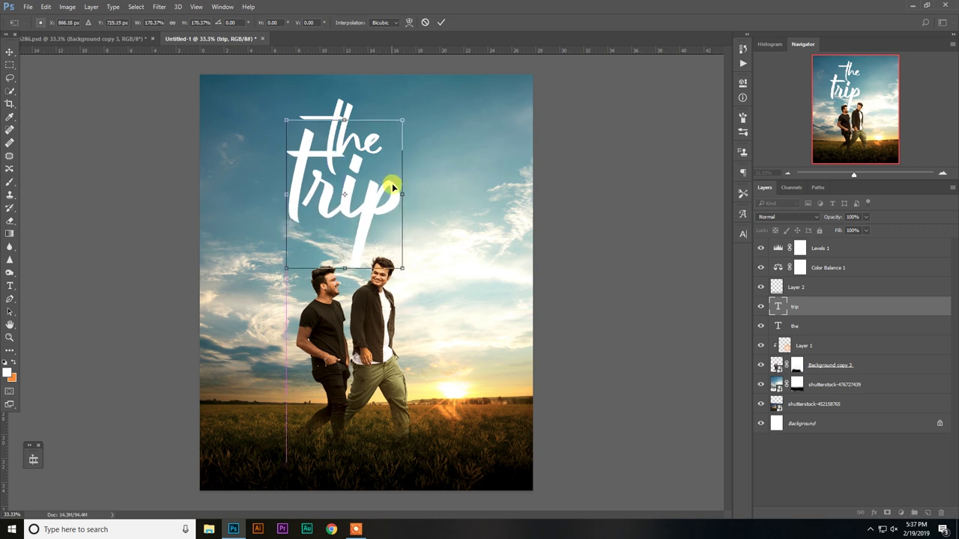
drag(403, 267, 387, 248)
drag(381, 213, 387, 214)
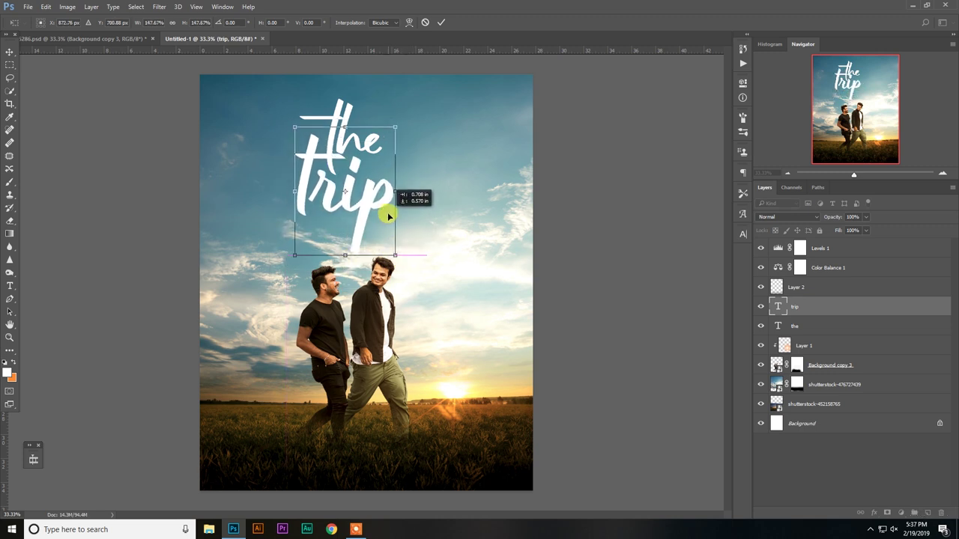
key(Return)
drag(369, 215, 367, 215)
key(ctrl+t)
key(Return)
click(794, 325)
Scale 'the' and 'trip' together up to about 107%.
shift+click(796, 306)
key(ctrl+t)
drag(363, 193, 370, 189)
drag(393, 120, 378, 151)
key(Return)
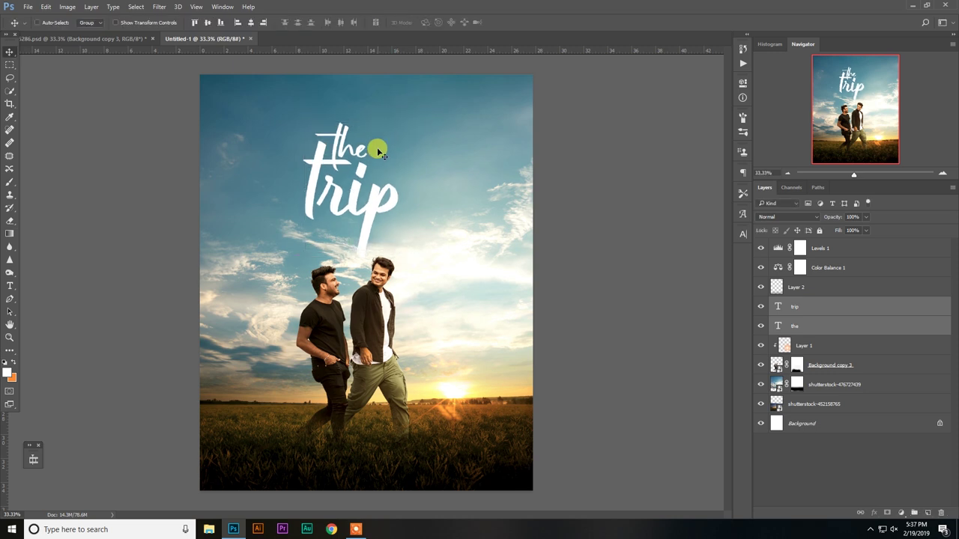
click(9, 337)
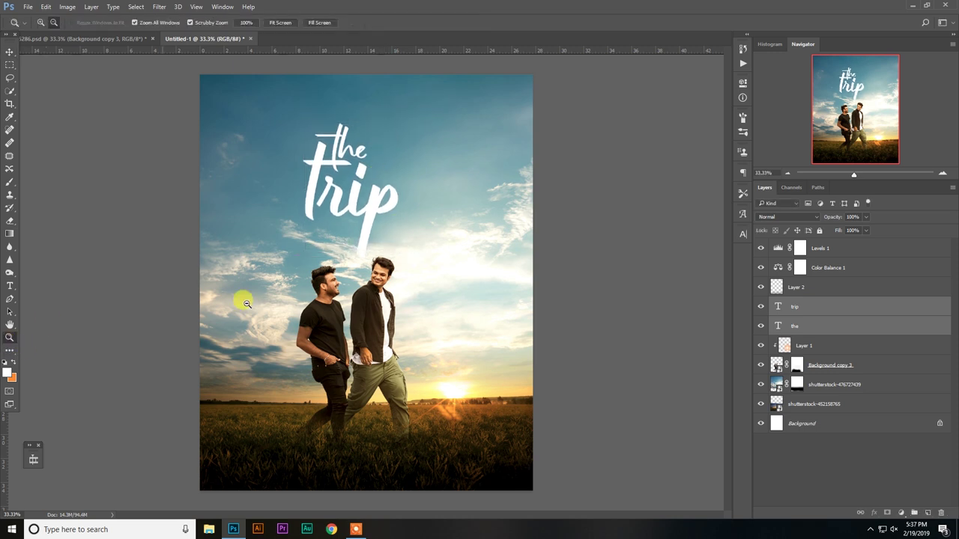
click(400, 236)
alt+click(400, 236)
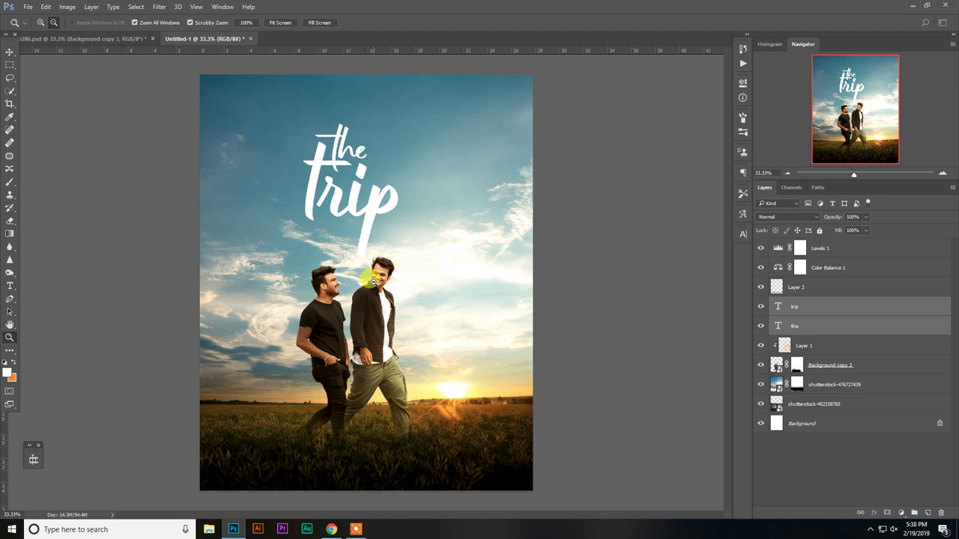
drag(373, 281, 405, 289)
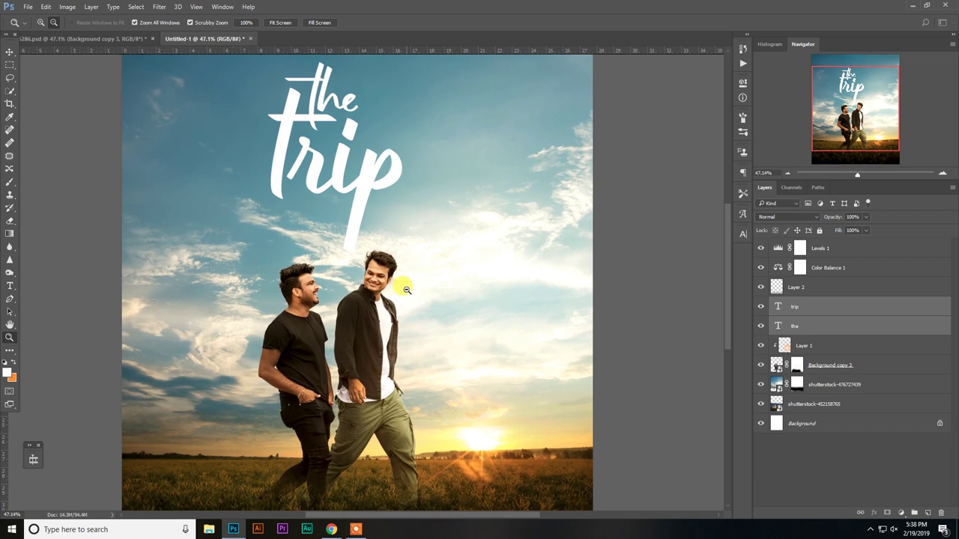
scroll(406, 289, down, 2)
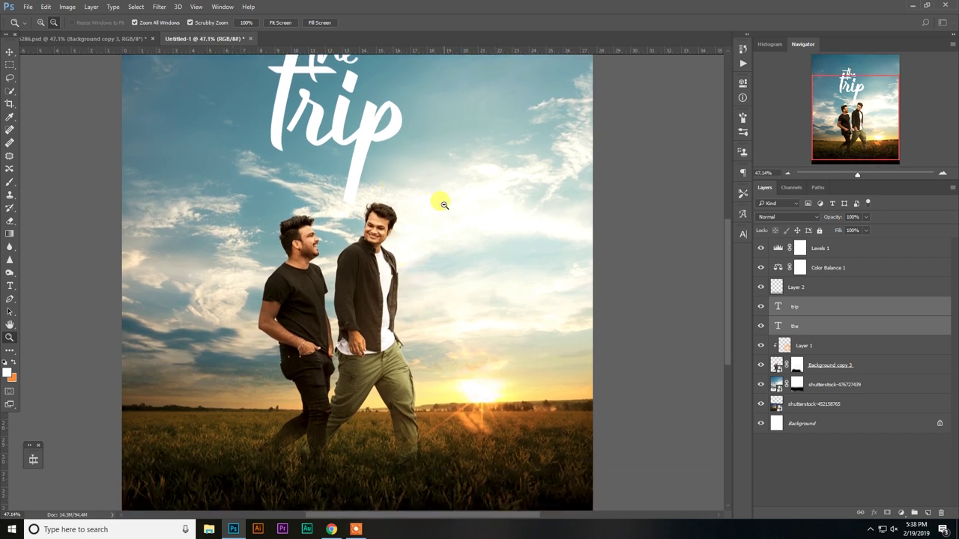
scroll(444, 205, up, 4)
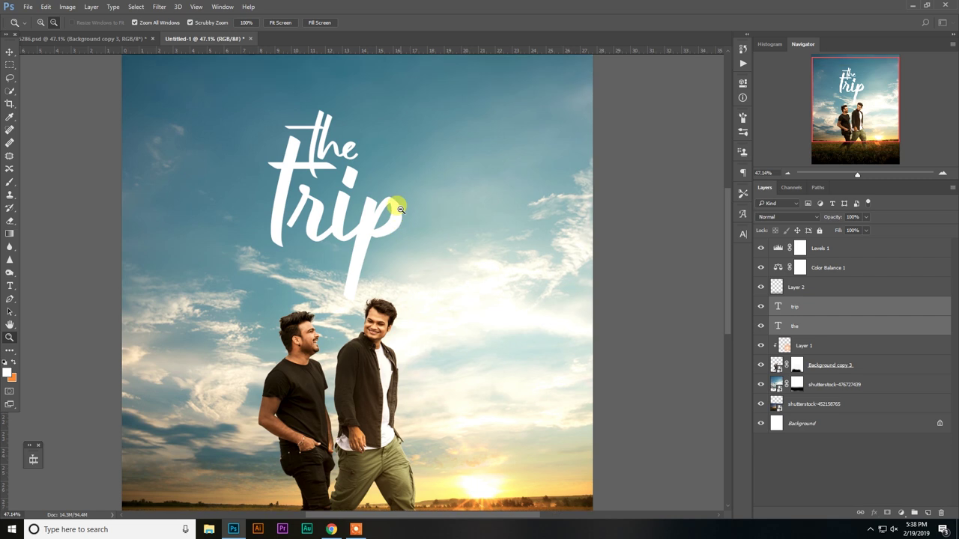
alt+click(414, 214)
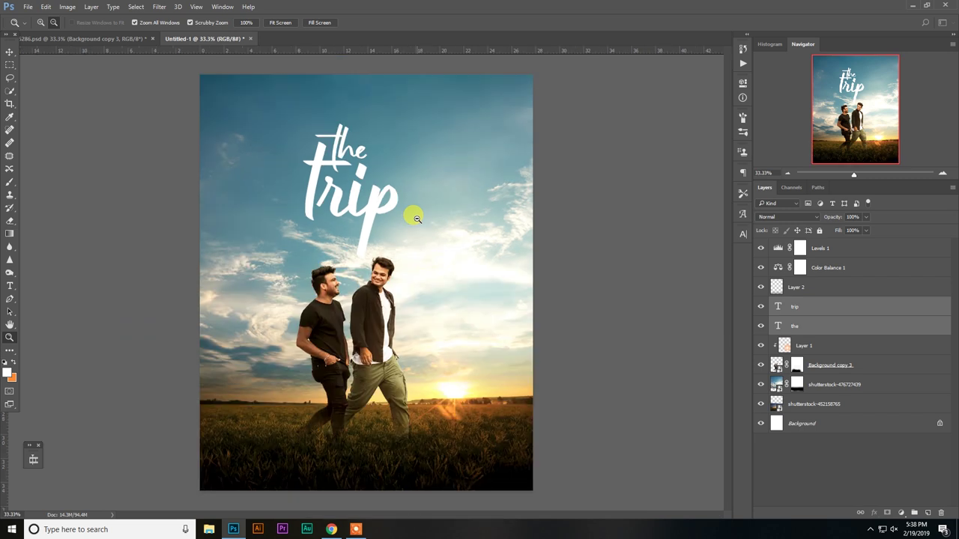
click(10, 52)
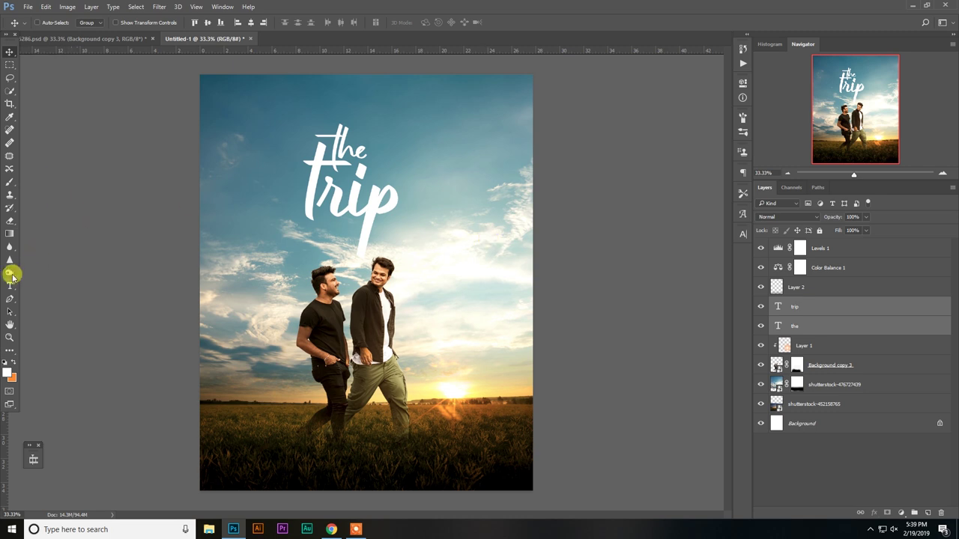
Paste the tagline 'Job fill your pocket / adventures fill your soul' near the top, enlarged and centred.
click(11, 286)
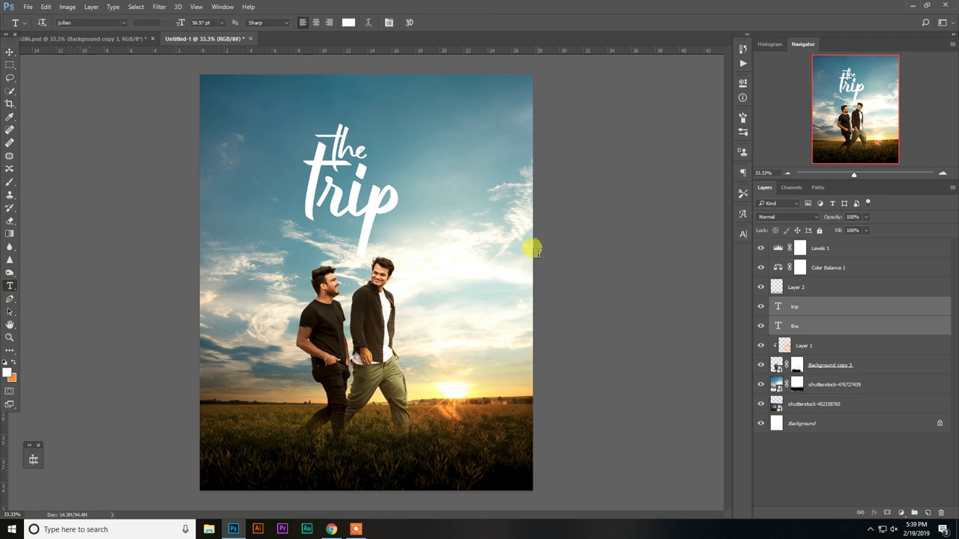
click(265, 103)
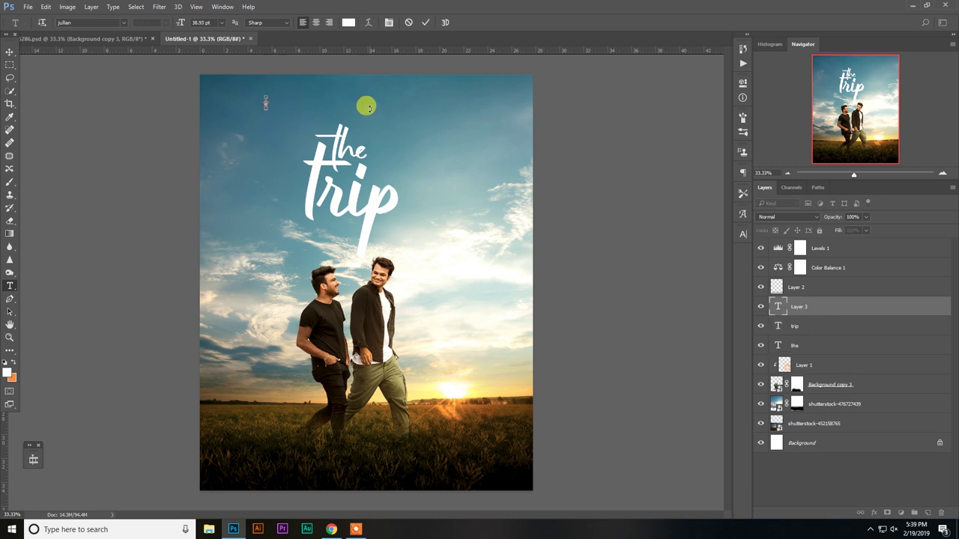
key(ctrl+v)
key(ctrl+a)
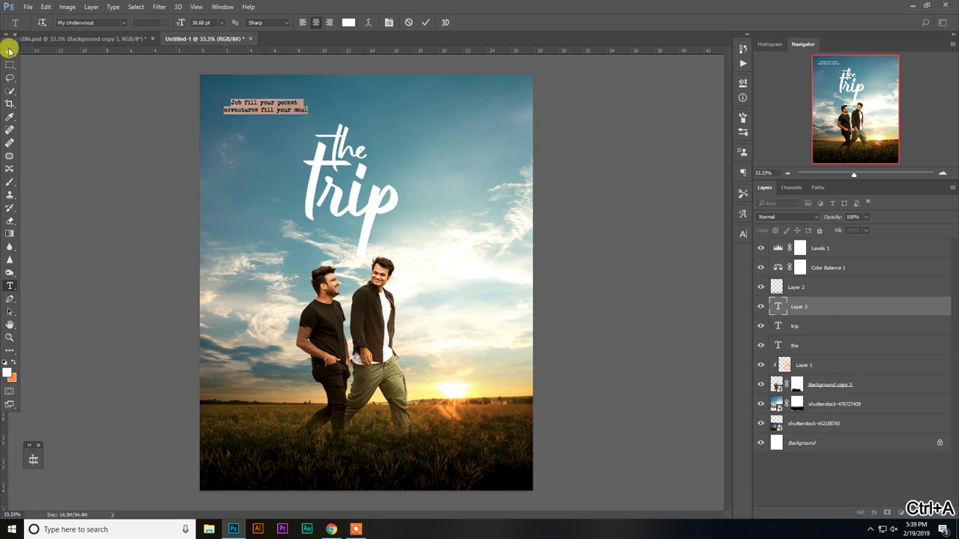
click(9, 50)
key(ctrl+t)
mouse_move(303, 93)
mouse_down()
mouse_move(368, 94)
mouse_move(378, 112)
mouse_up()
double_click(371, 108)
Reselect the tagline text and scale the tagline up to about 109%.
click(10, 285)
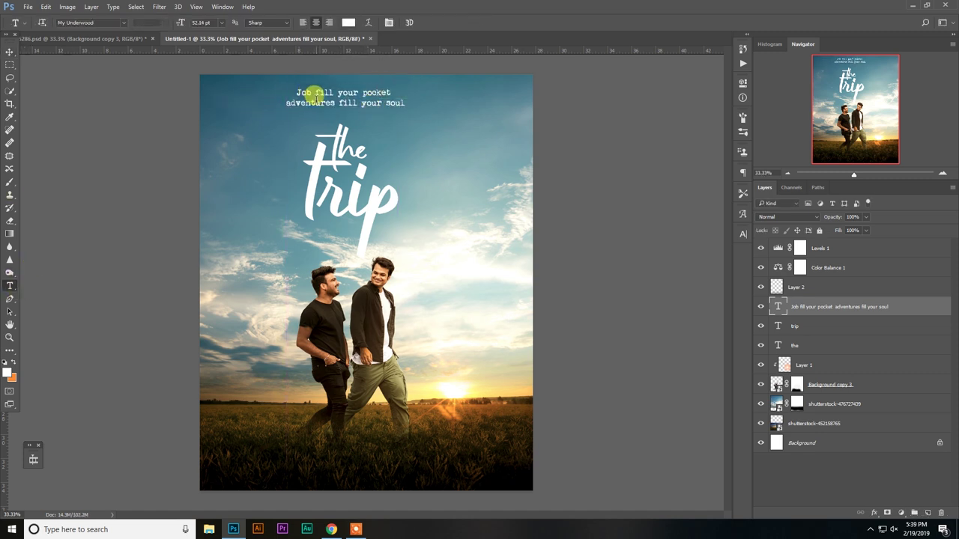
click(342, 92)
key(ctrl+a)
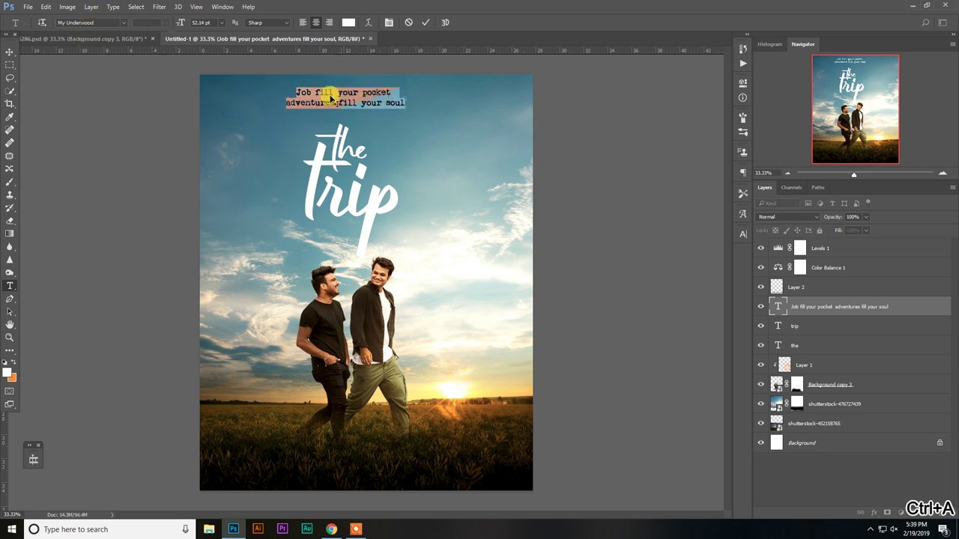
click(9, 52)
key(ctrl+t)
drag(404, 108, 417, 113)
key(Return)
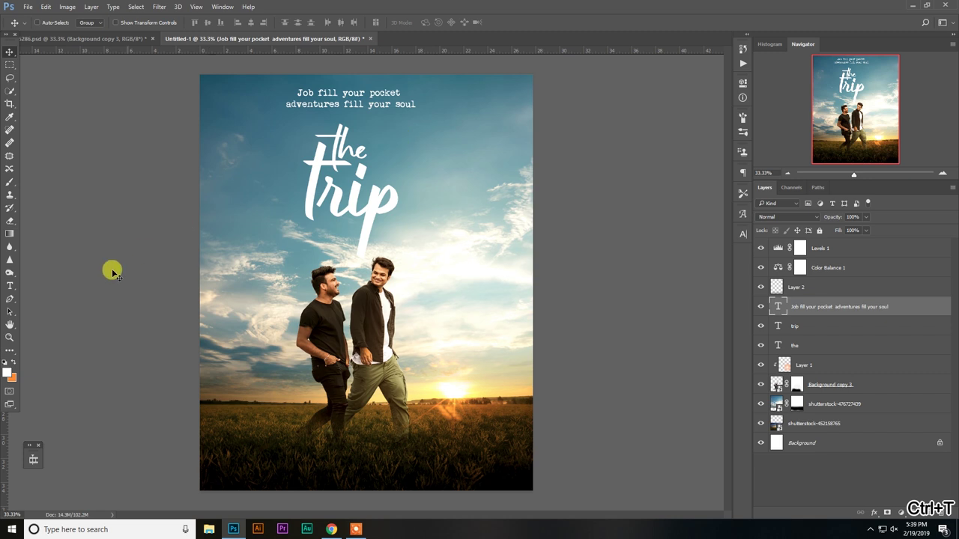
Zoom in around the title area to inspect the tagline's placement.
click(9, 337)
drag(370, 122, 448, 168)
scroll(448, 178, up, 2)
scroll(456, 201, up, 1)
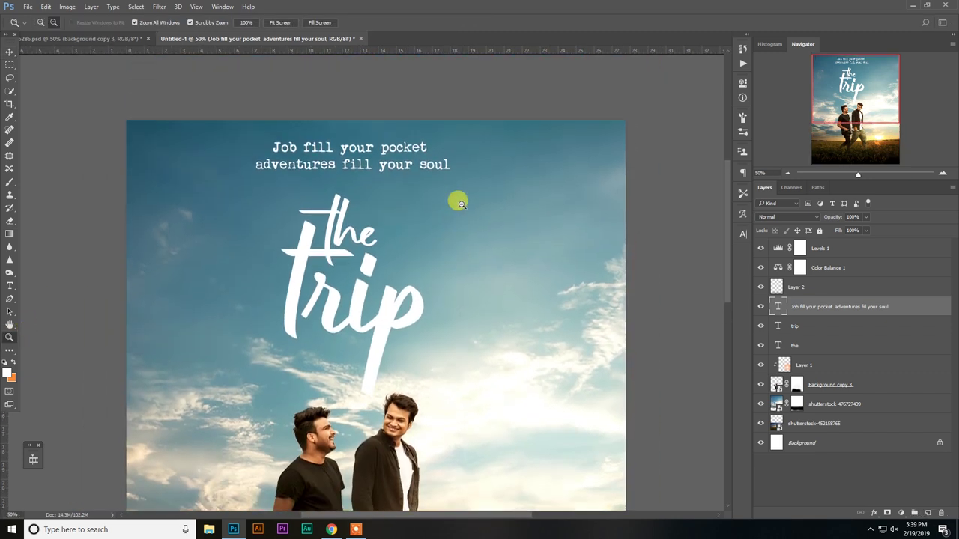
scroll(455, 201, up, 1)
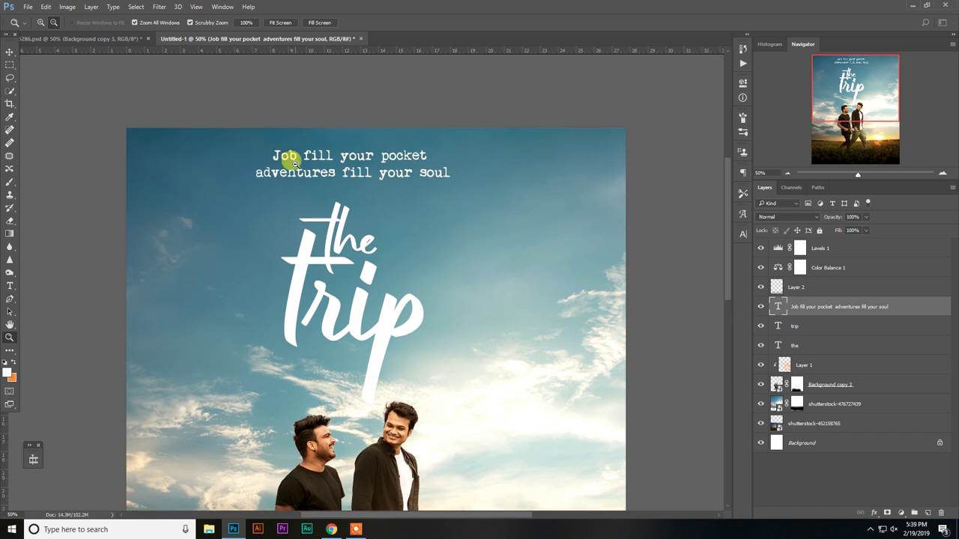
scroll(367, 242, down, 2)
alt+click(474, 285)
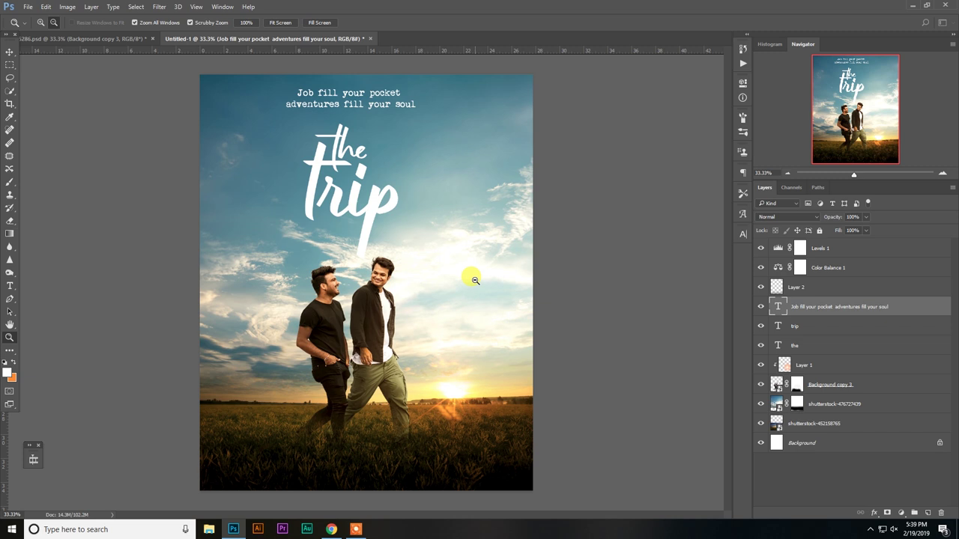
click(388, 118)
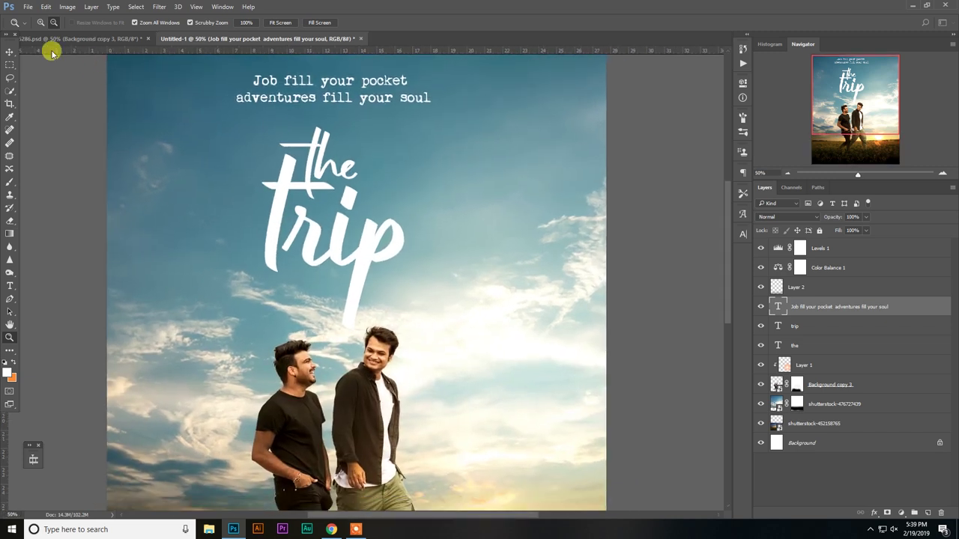
Move the tagline layer slightly right and lower, just above the trip title.
click(9, 52)
right_click(350, 107)
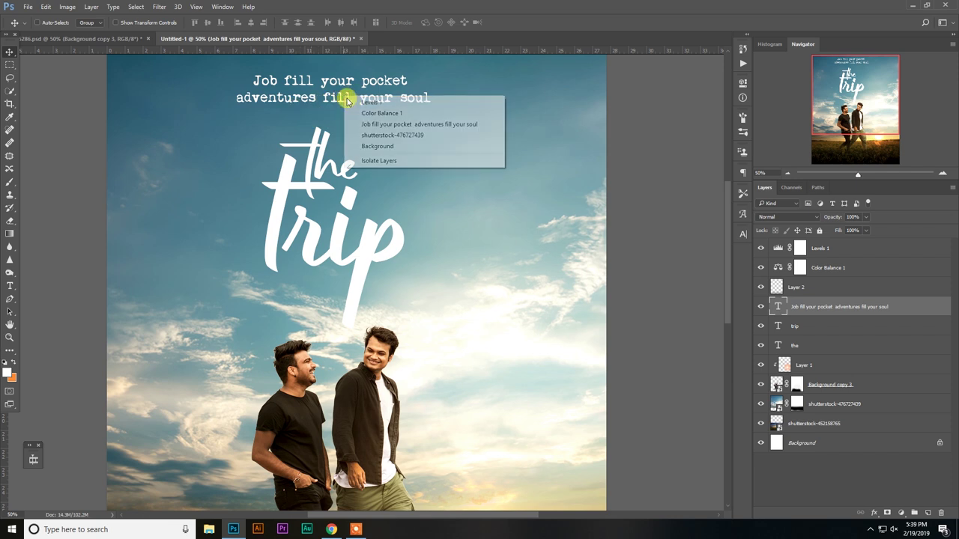
click(366, 122)
drag(358, 99, 370, 97)
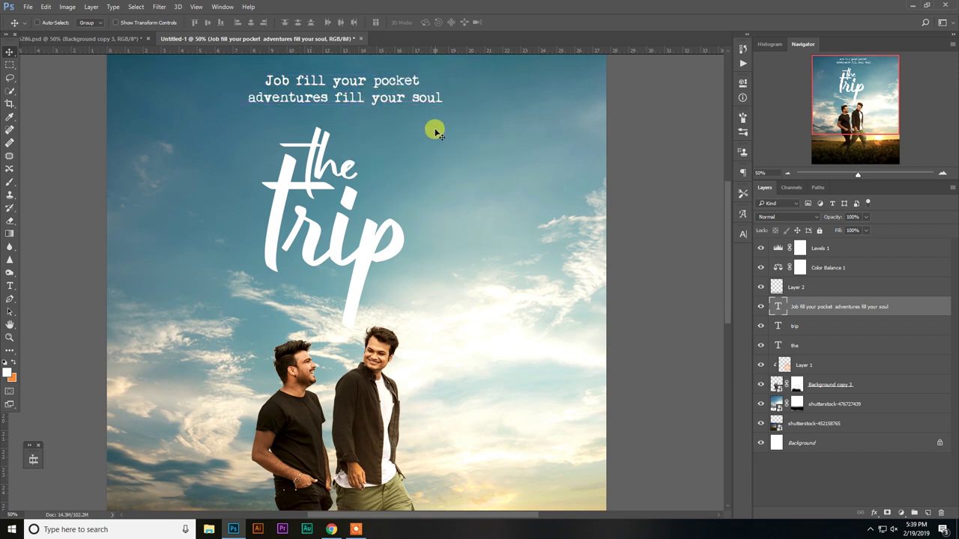
scroll(434, 129, up, 1)
drag(410, 140, 408, 146)
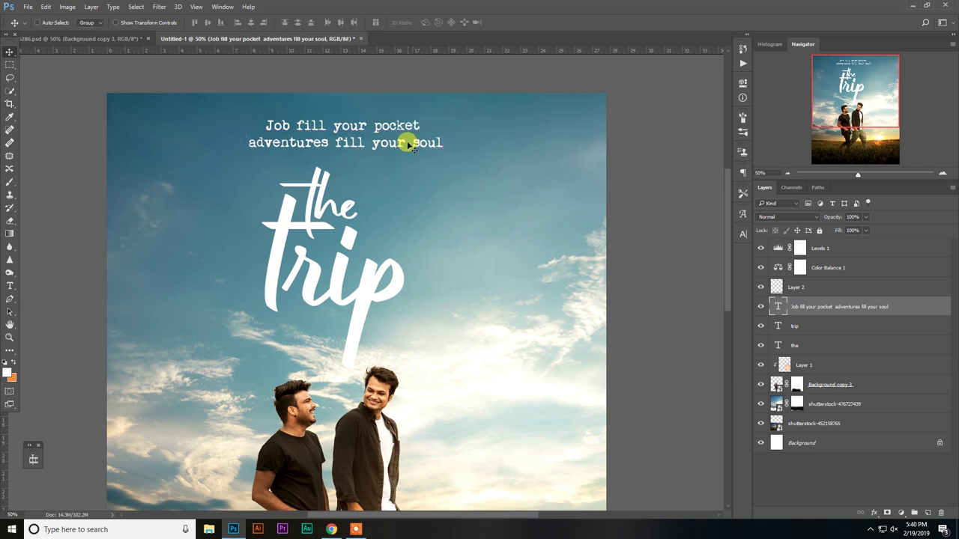
click(10, 337)
alt+click(365, 249)
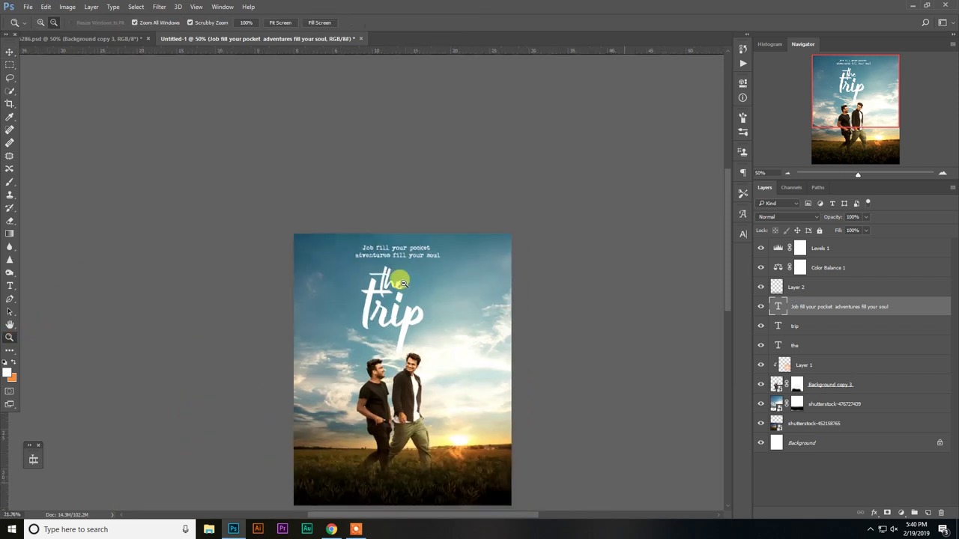
click(364, 250)
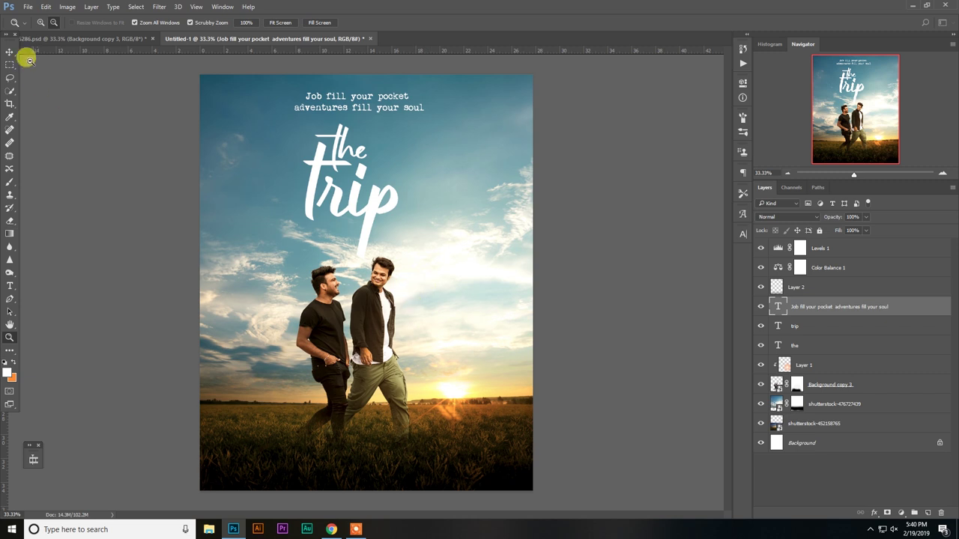
click(10, 51)
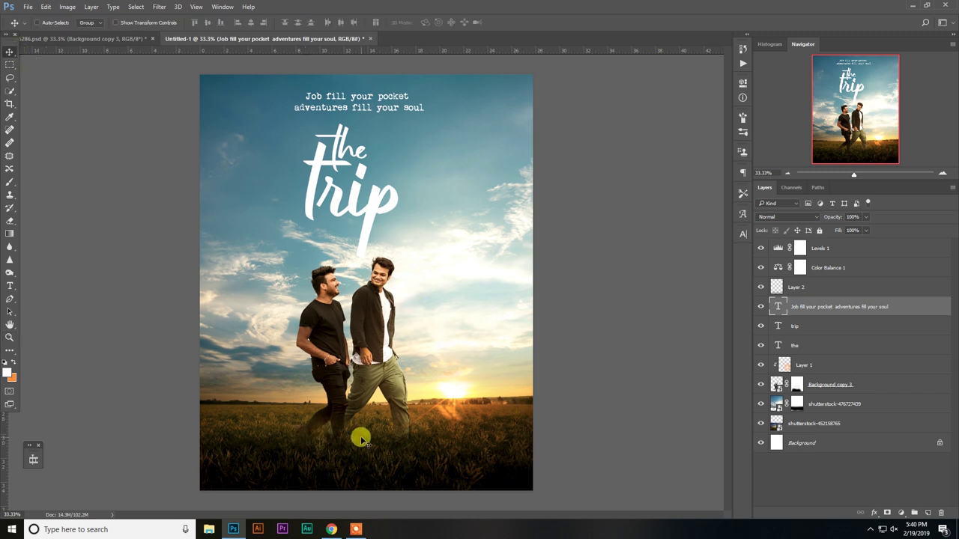
Bring the credits block from Layer 5.psb into the poster.
click(28, 6)
click(75, 60)
mouse_move(334, 241)
mouse_down()
mouse_move(363, 246)
mouse_move(397, 384)
mouse_move(386, 448)
mouse_up()
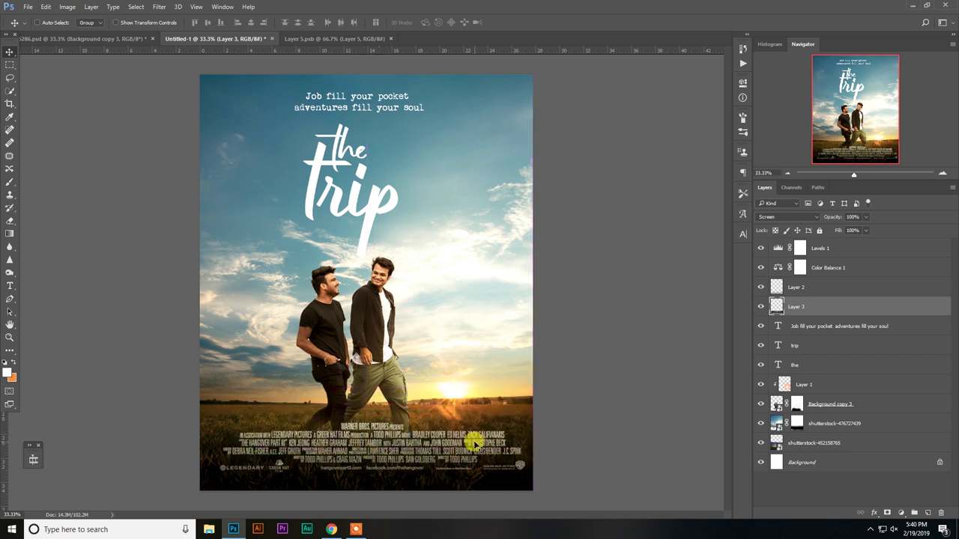
Scale the credits block to about 92% and nudge it lower on the poster.
key(ctrl+t)
drag(522, 407, 496, 427)
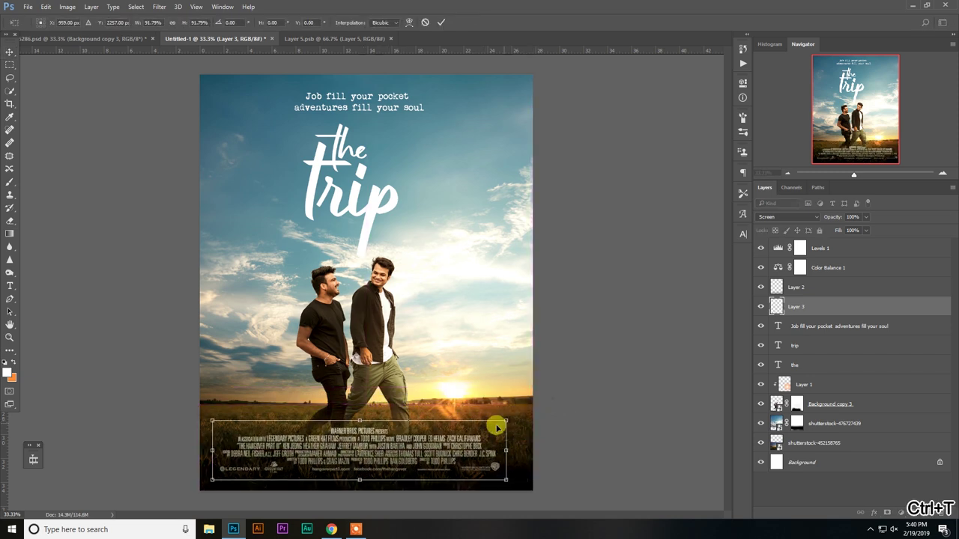
key(Return)
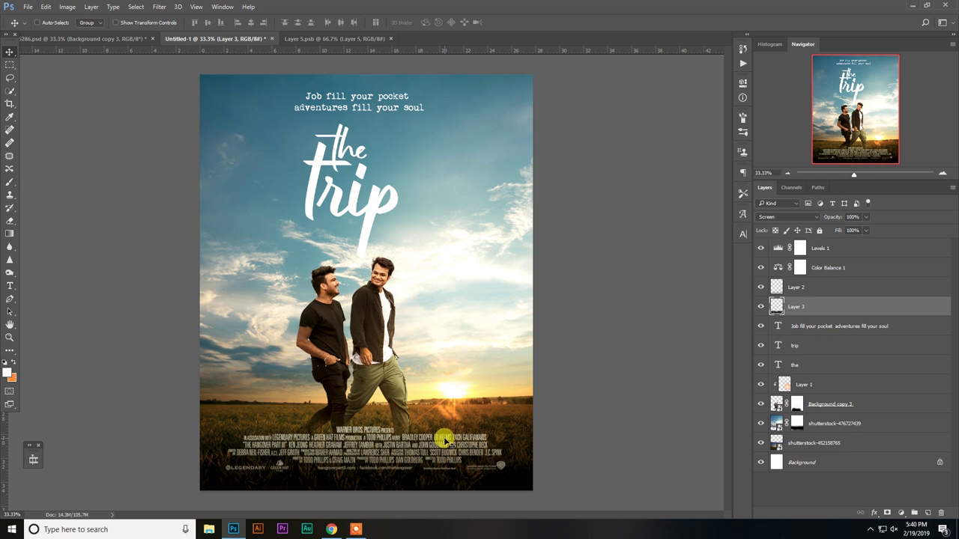
drag(445, 439, 444, 444)
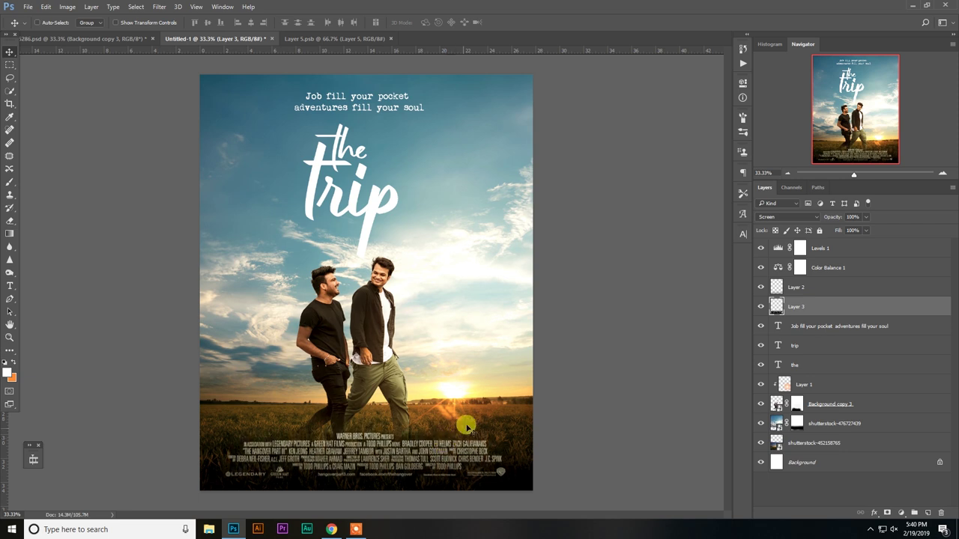
click(9, 337)
mouse_move(424, 375)
mouse_down()
mouse_move(391, 331)
mouse_move(435, 344)
mouse_up()
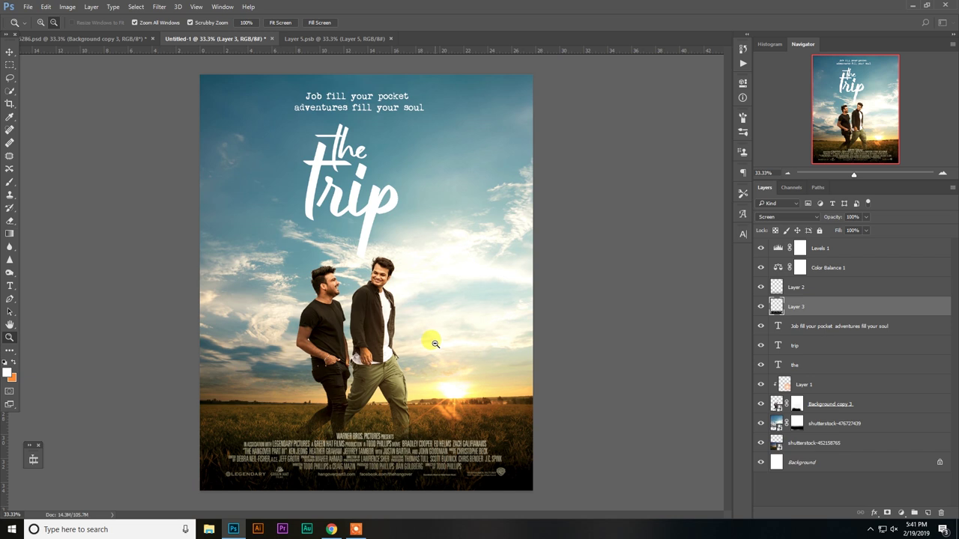
Add a Color Lookup adjustment layer above Levels 1.
alt+click(435, 344)
key(v)
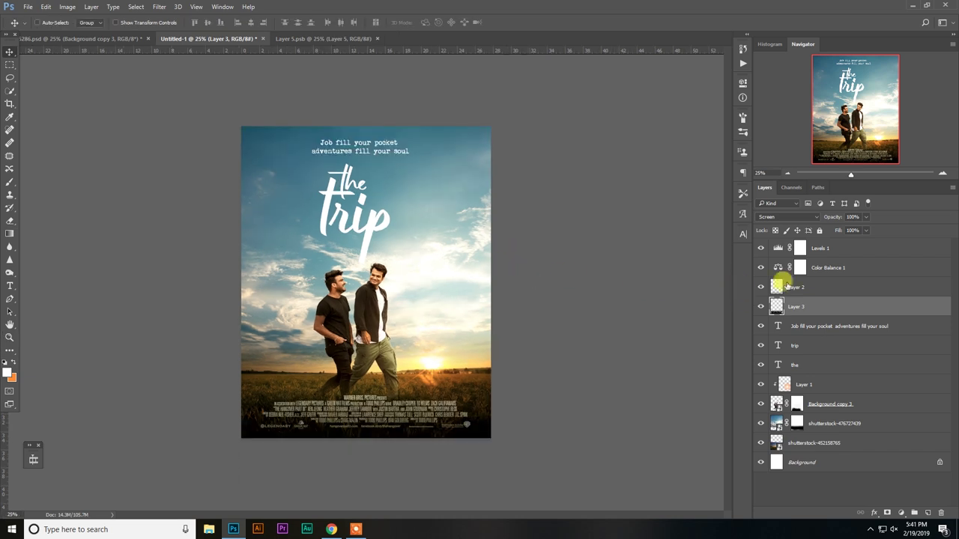
click(837, 250)
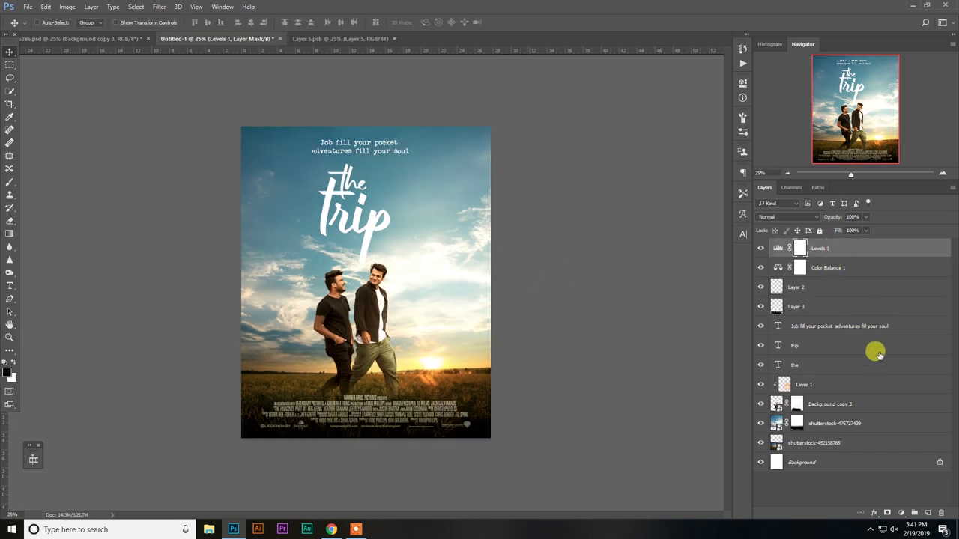
click(900, 512)
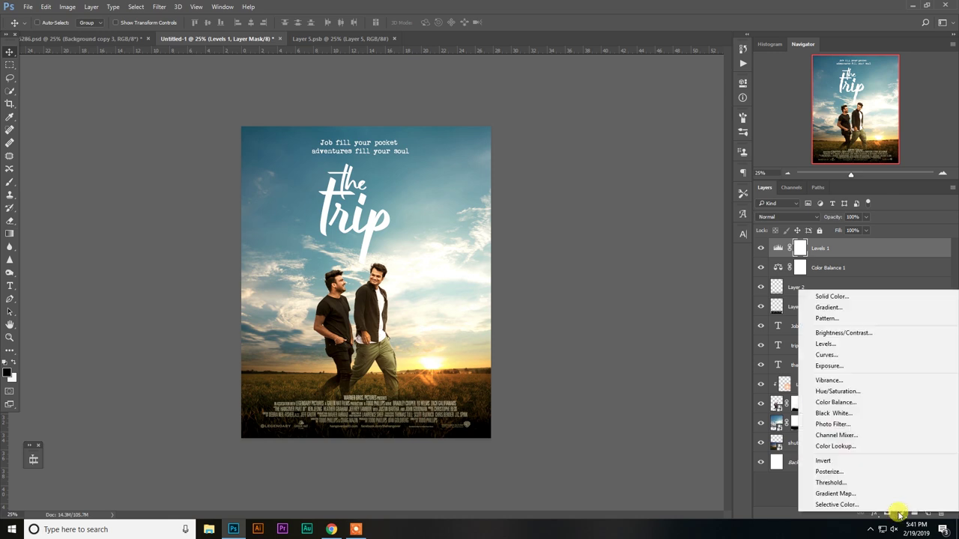
click(856, 447)
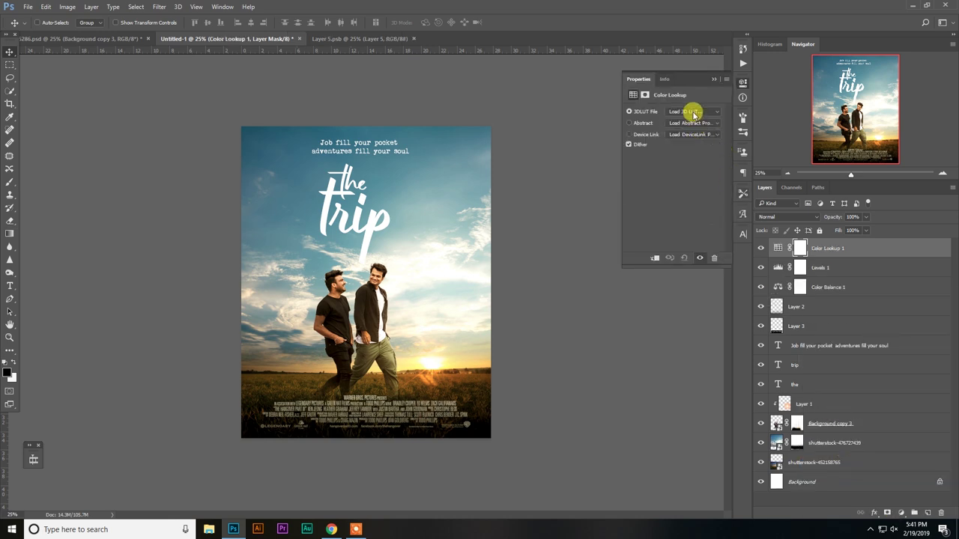
Compare 3DLUT presets such as Crisp_Warm and DropBlues, inspecting the graded men.
key(Down)
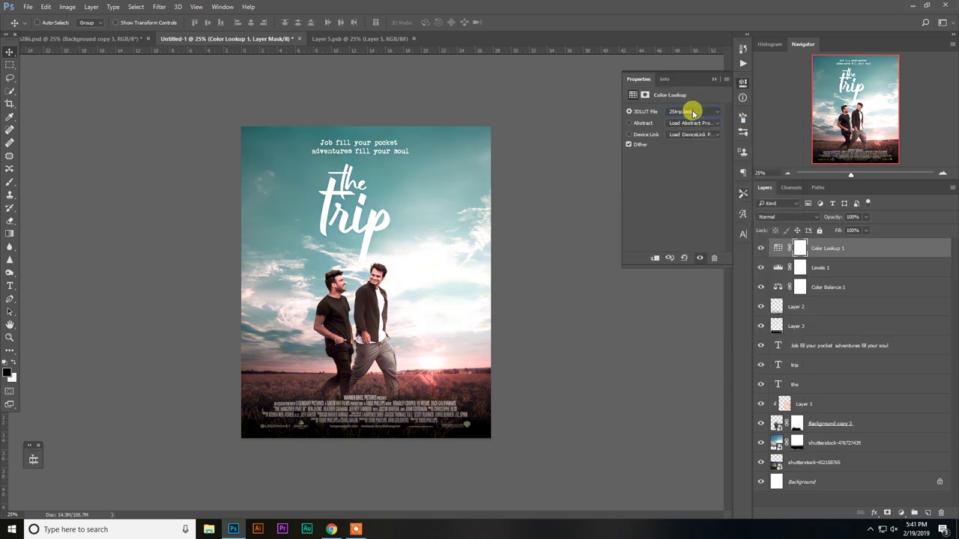
key(Down)
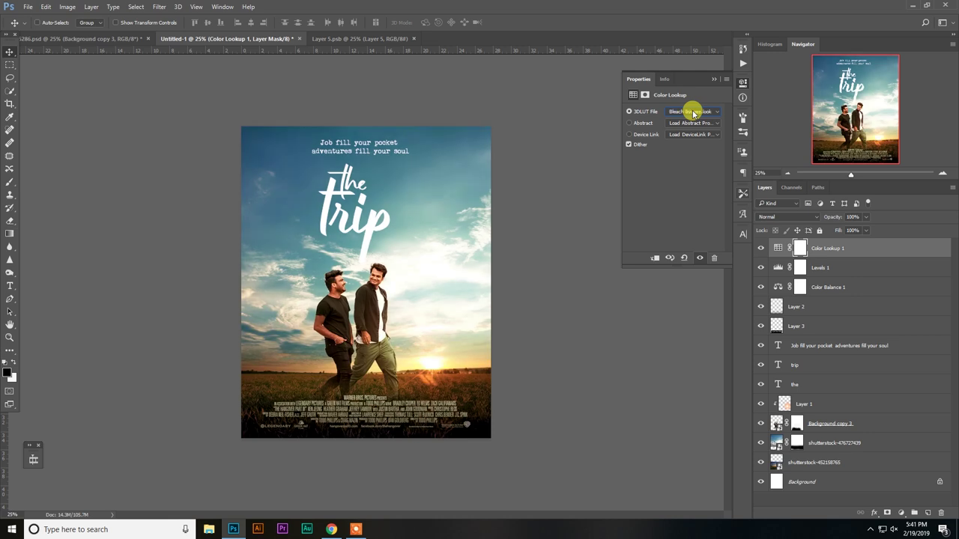
key(Down)
key(Down)
key(Down)
key(Down)
key(Down)
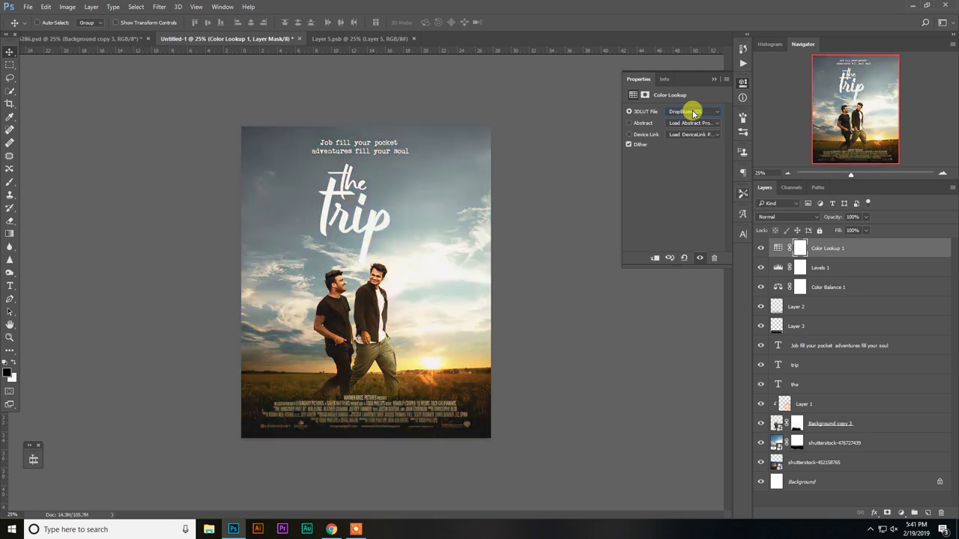
key(Down)
key(Up)
key(Down)
key(Up)
click(9, 337)
drag(339, 244, 414, 305)
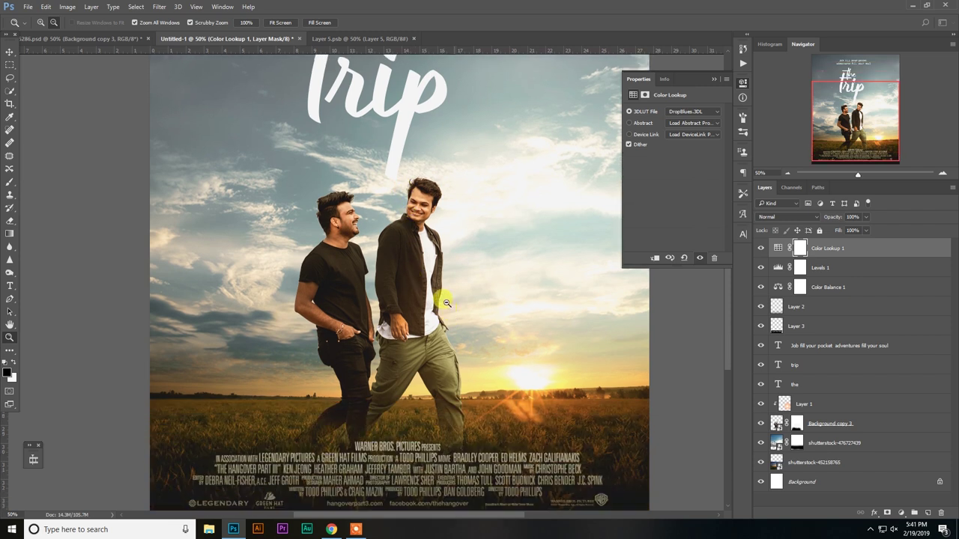
alt+click(439, 289)
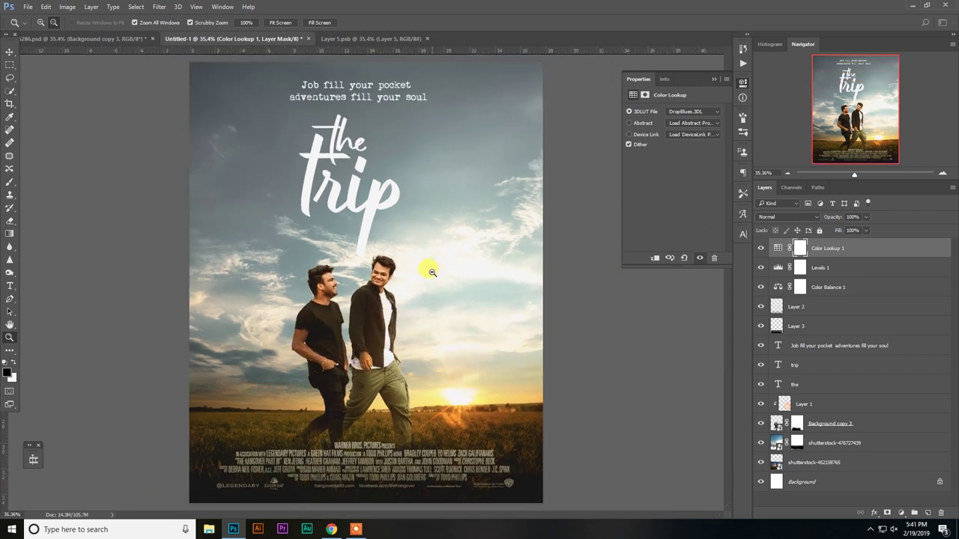
Settle on the FallColors.look preset after trying EdgyAmber.
click(695, 112)
click(698, 114)
key(Down)
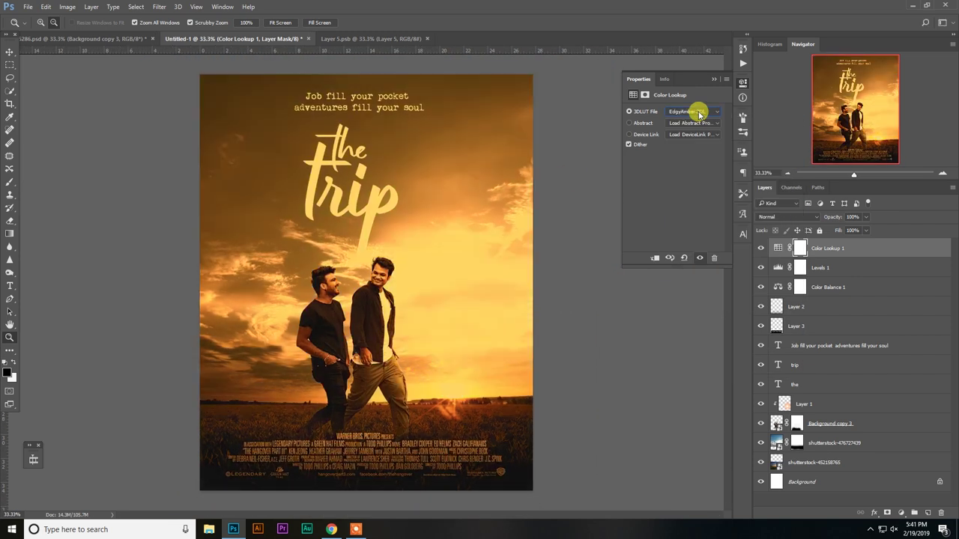
key(Down)
key(Down)
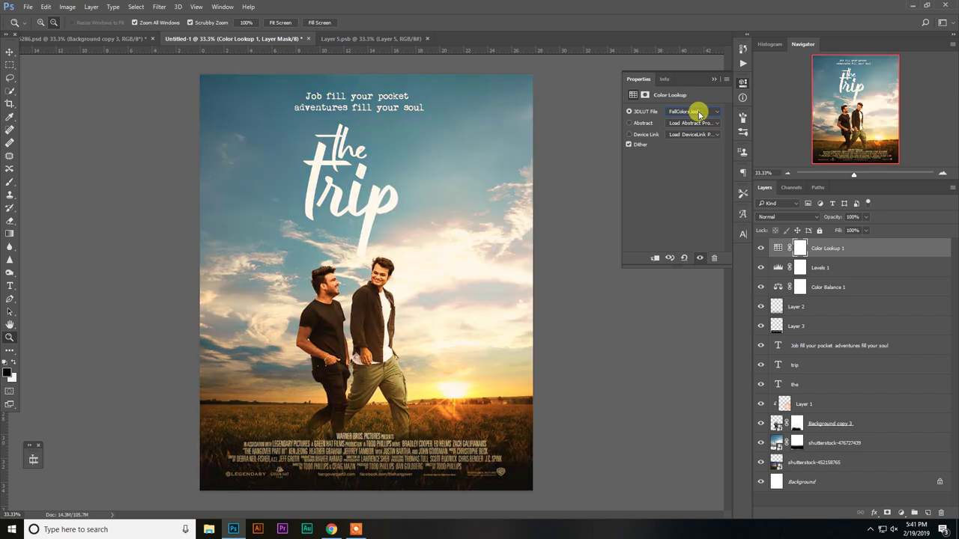
click(386, 272)
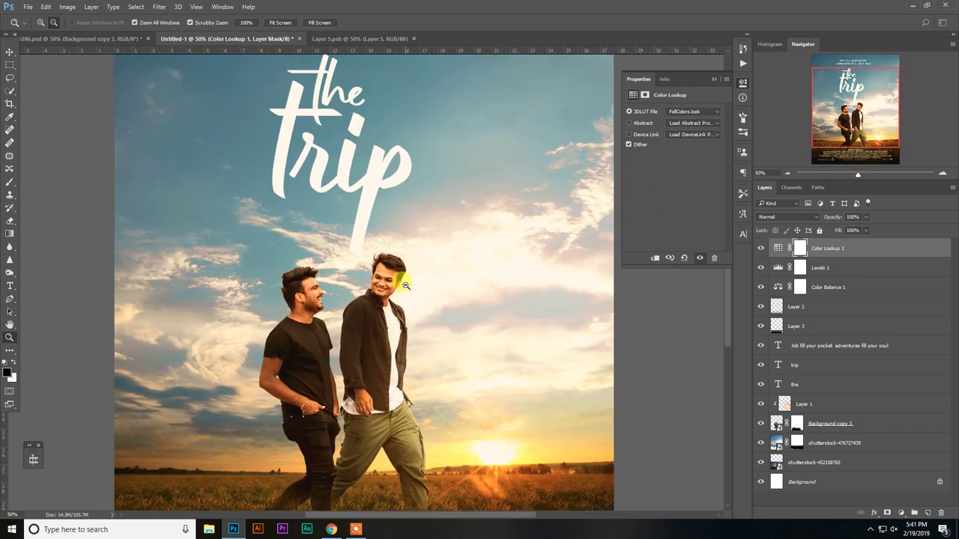
alt+click(405, 286)
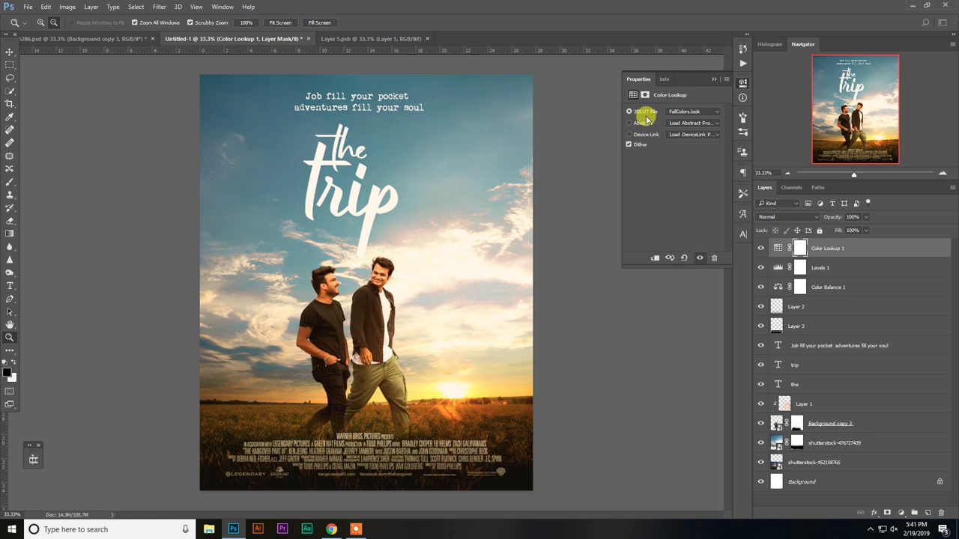
click(401, 292)
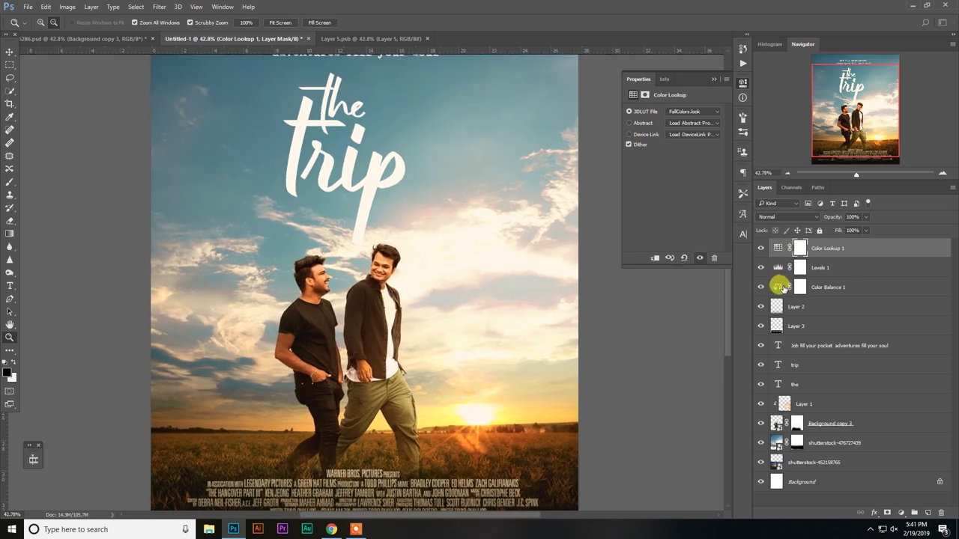
Cool the Color Balance 1 midtones by lowering the red shift to +10.
click(777, 288)
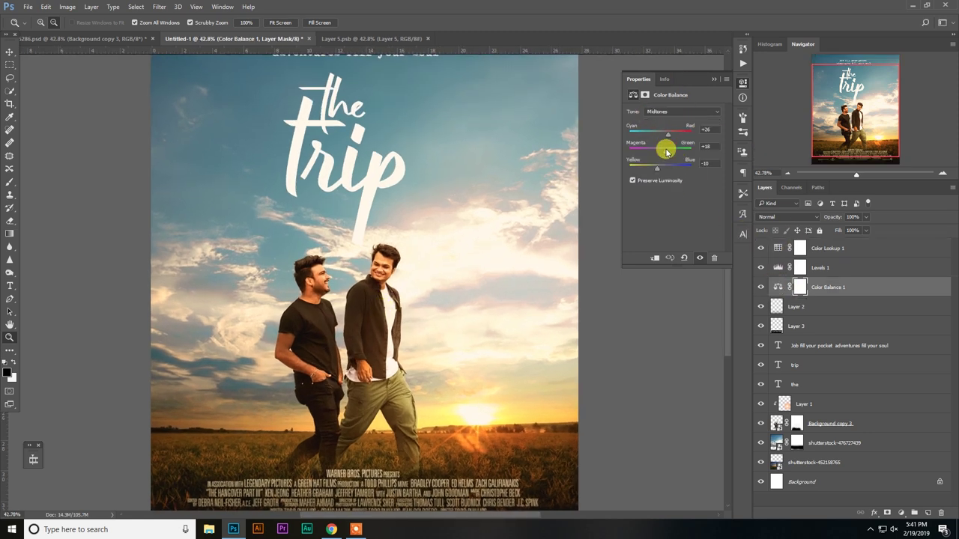
drag(668, 139, 657, 135)
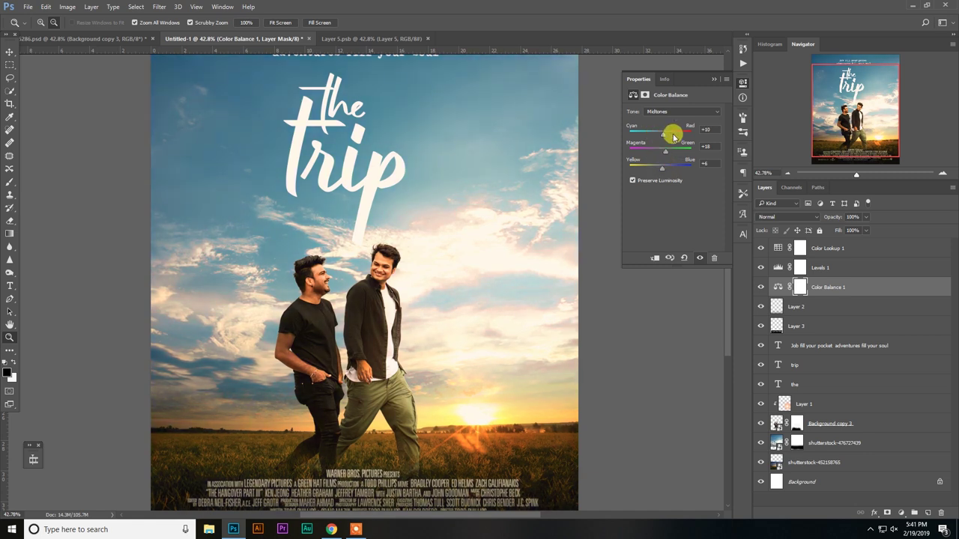
click(713, 78)
Set the Color Lookup 1 layer opacity to 50%.
click(829, 253)
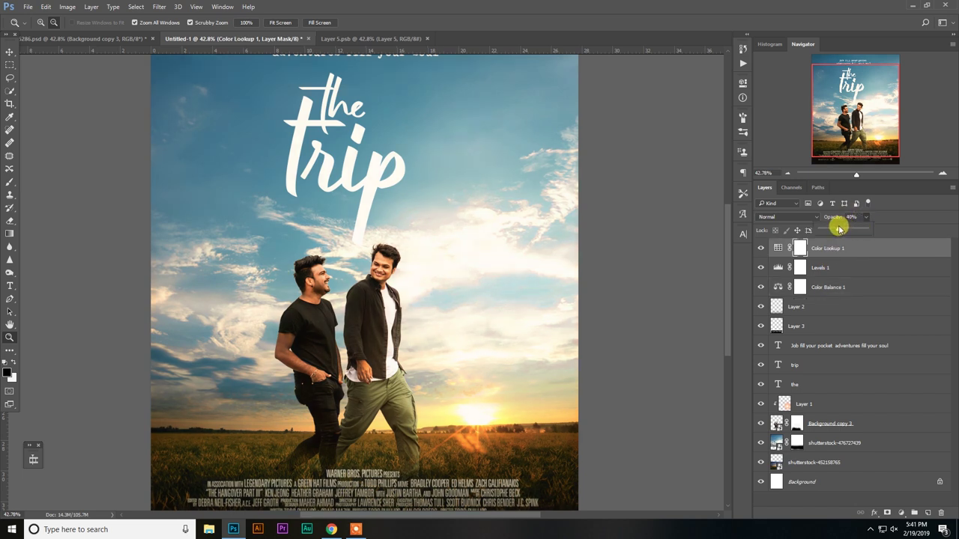
drag(463, 318, 403, 332)
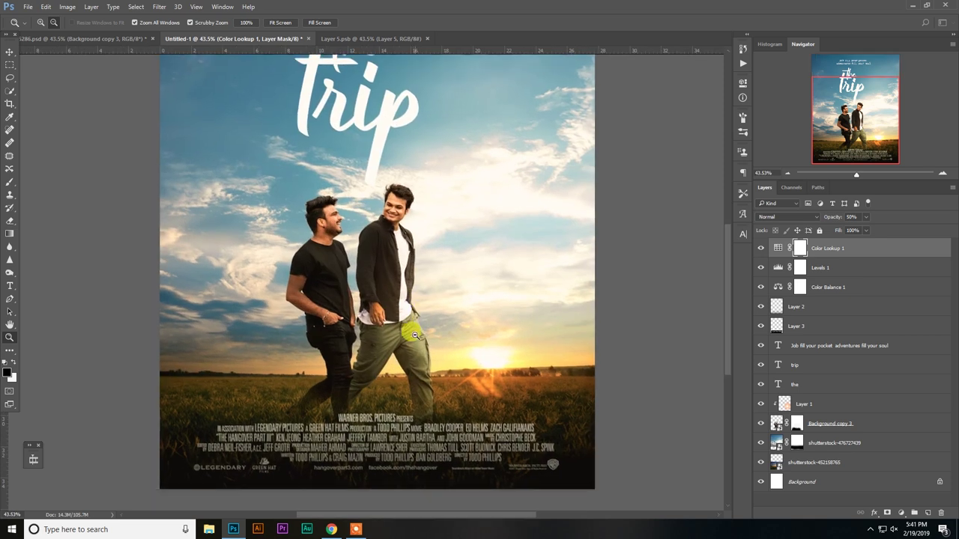
mouse_move(403, 332)
mouse_down()
mouse_move(439, 306)
mouse_move(388, 266)
mouse_up()
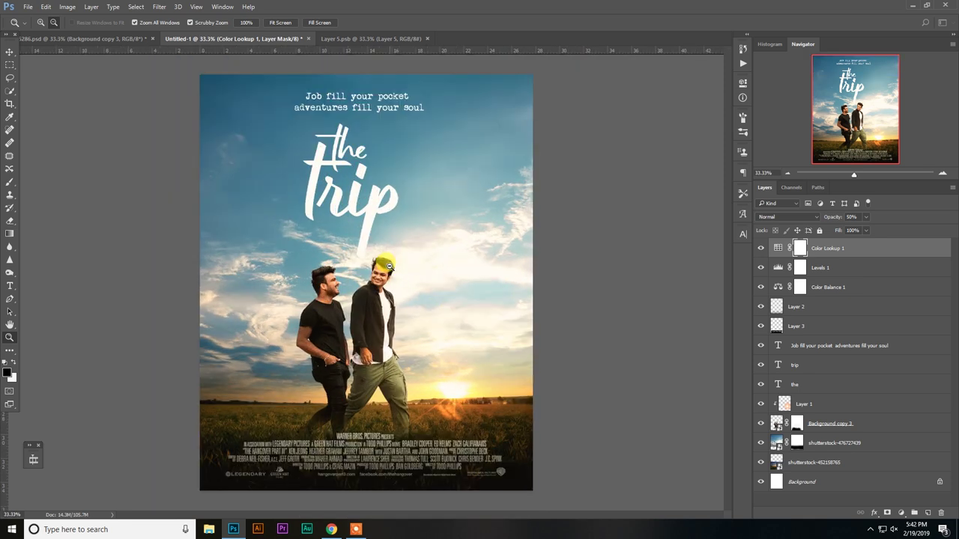